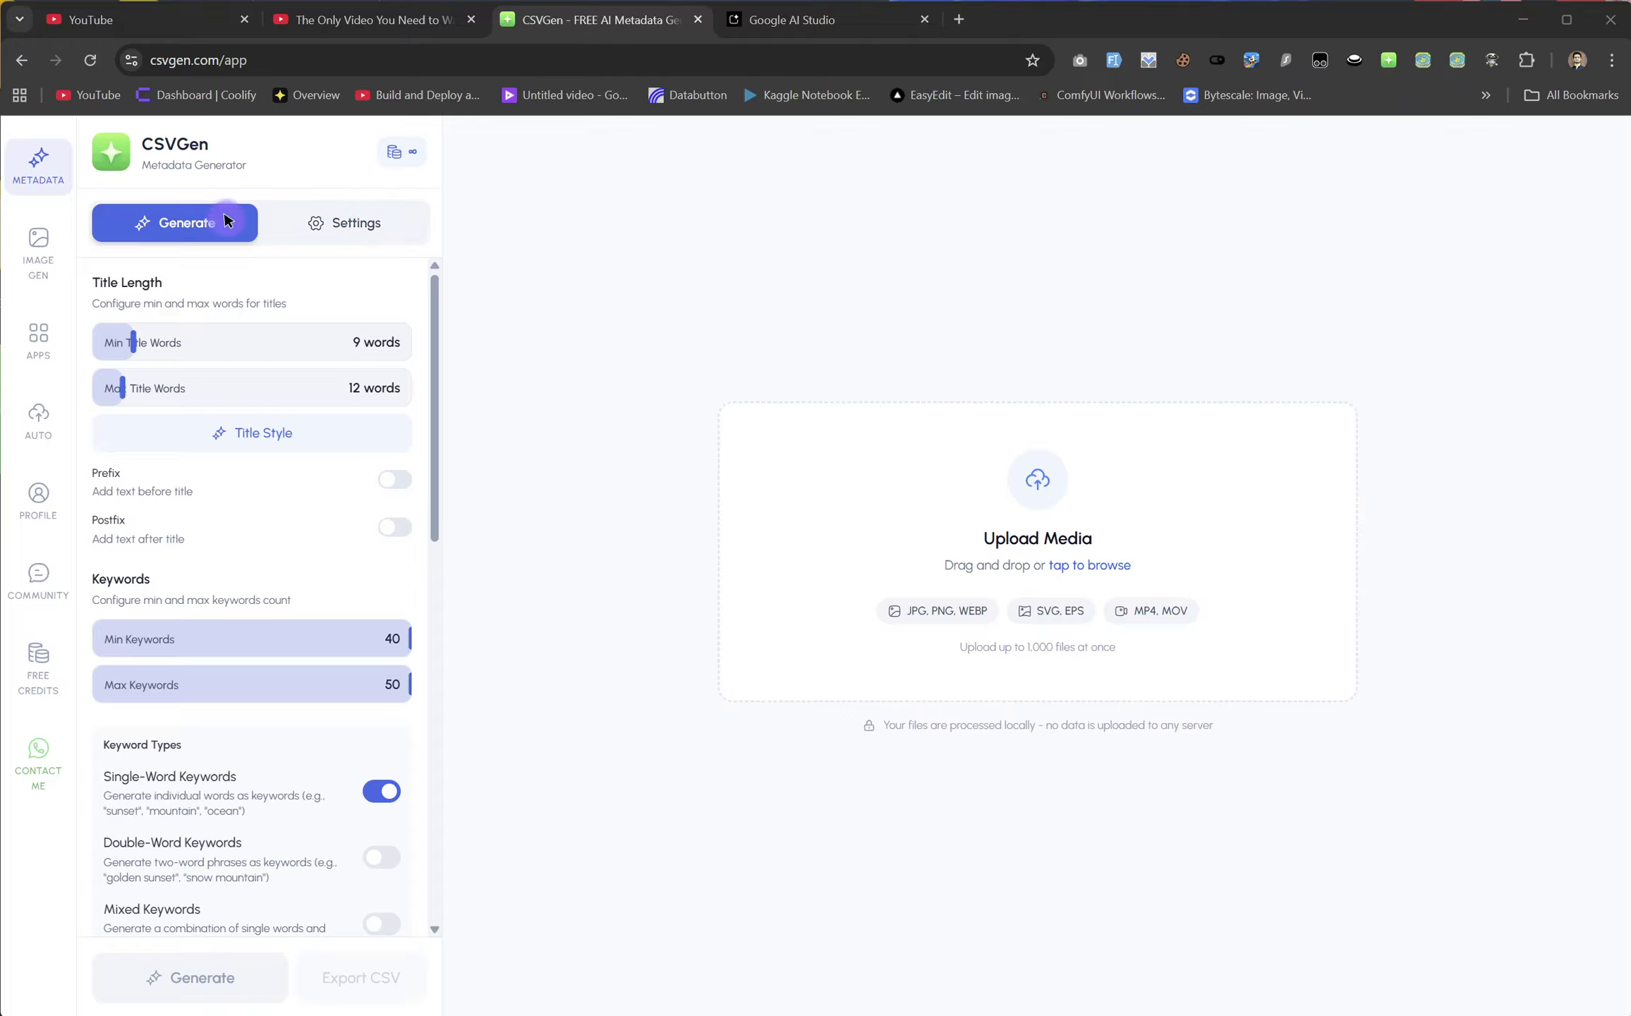
# - Open the provider settings, select the built-in Csvgen AI and look at its available models
pyautogui.click(356, 225)
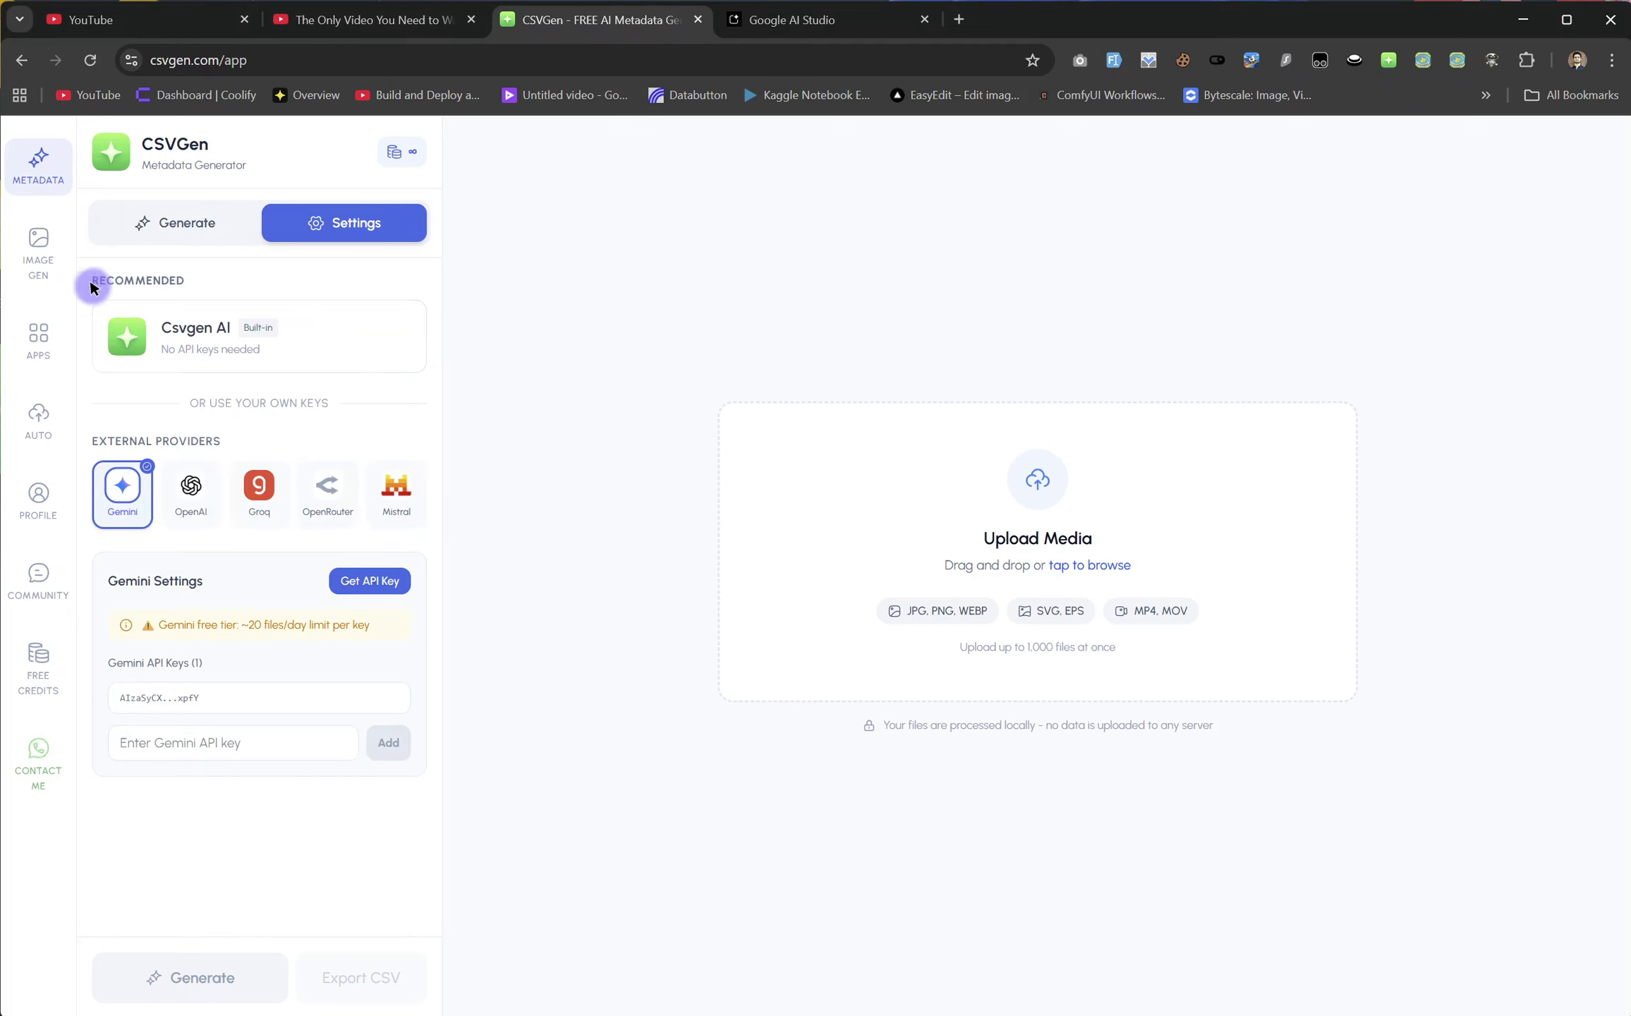
pyautogui.moveTo(88, 278); pyautogui.dragTo(184, 280)
pyautogui.click(172, 332)
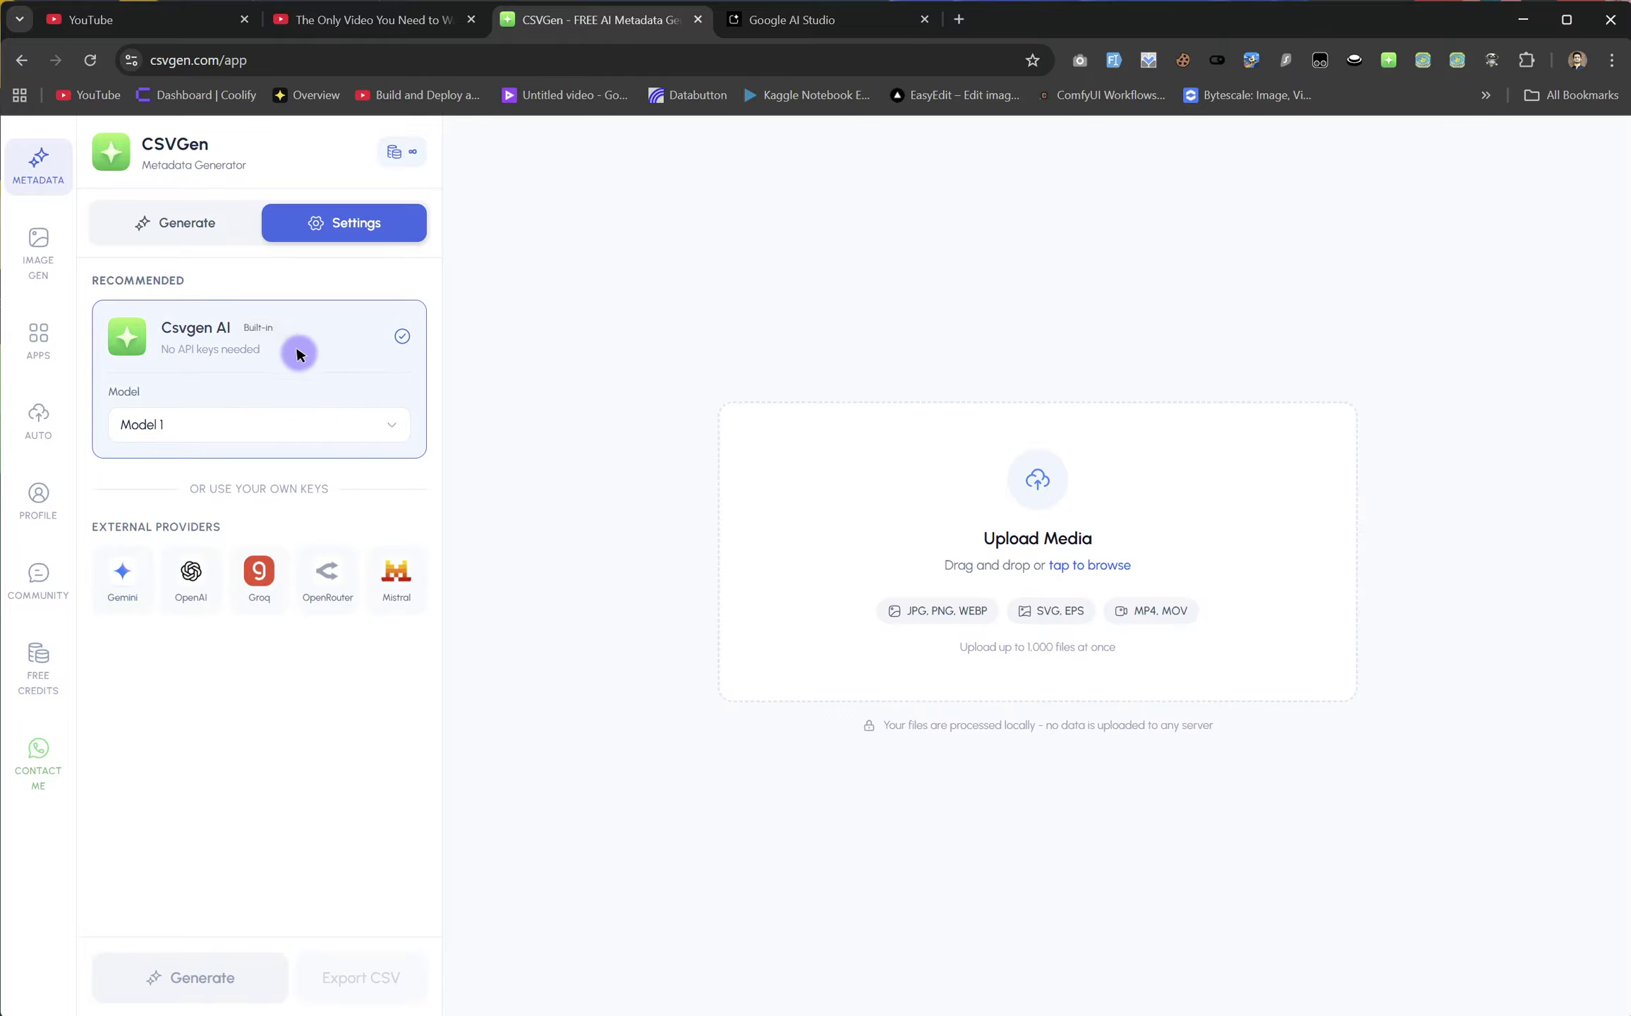
pyautogui.click(164, 424)
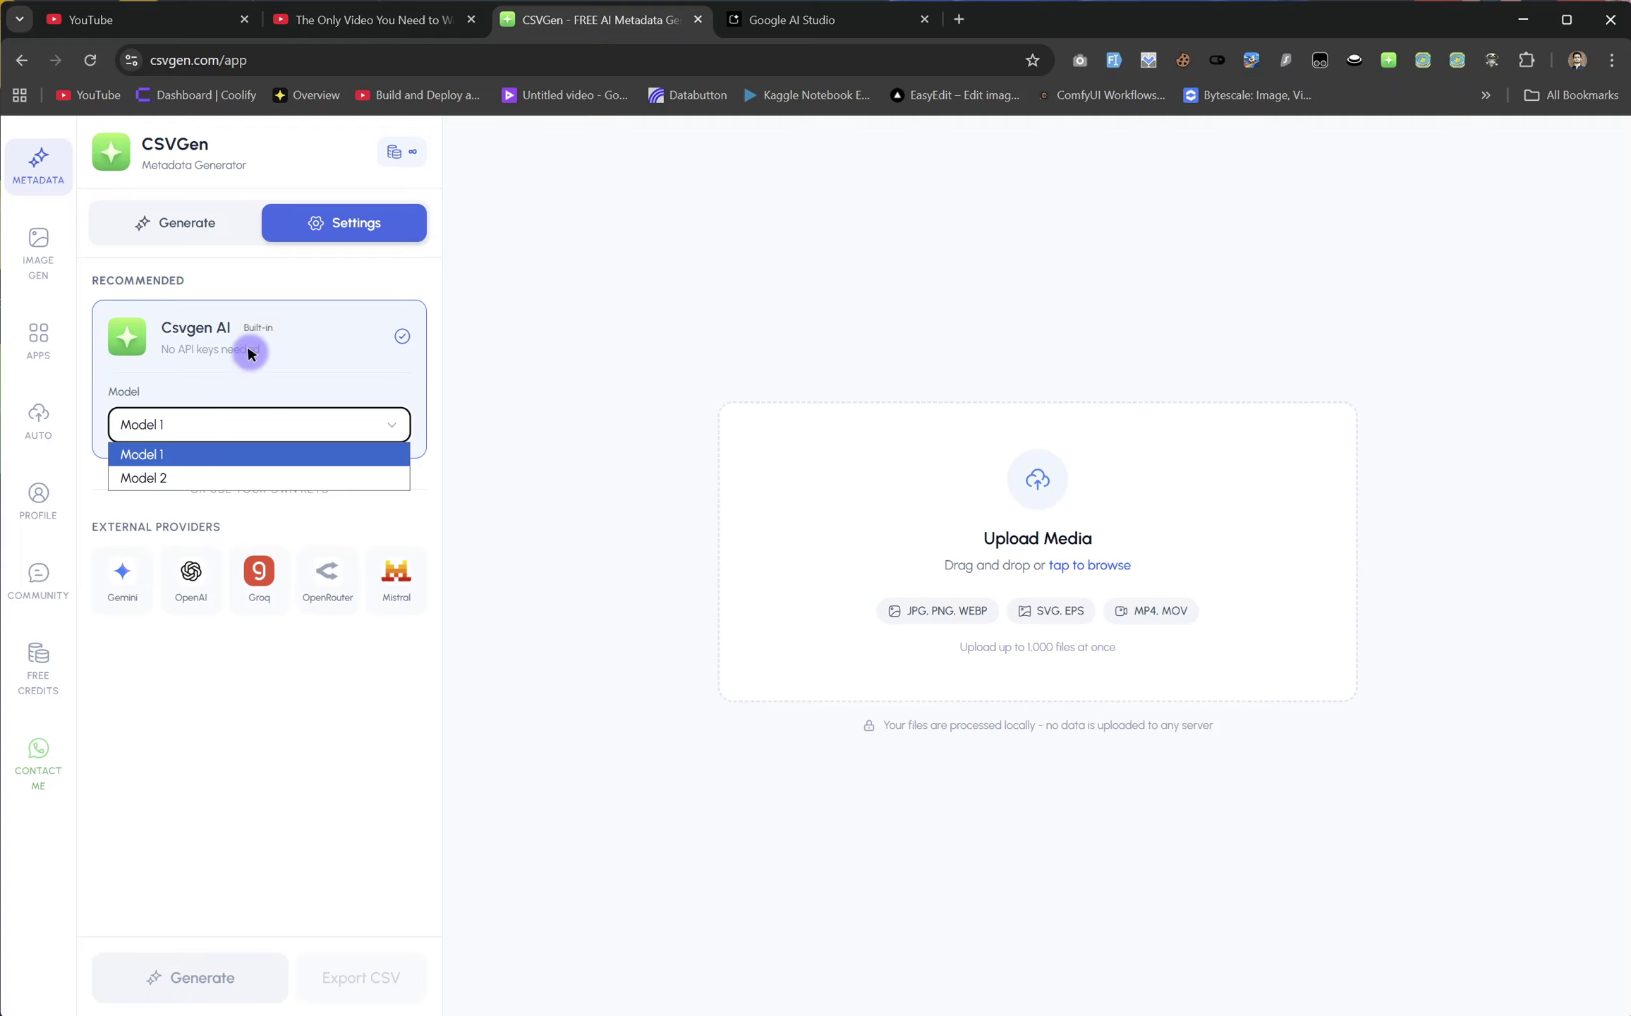
pyautogui.click(221, 285)
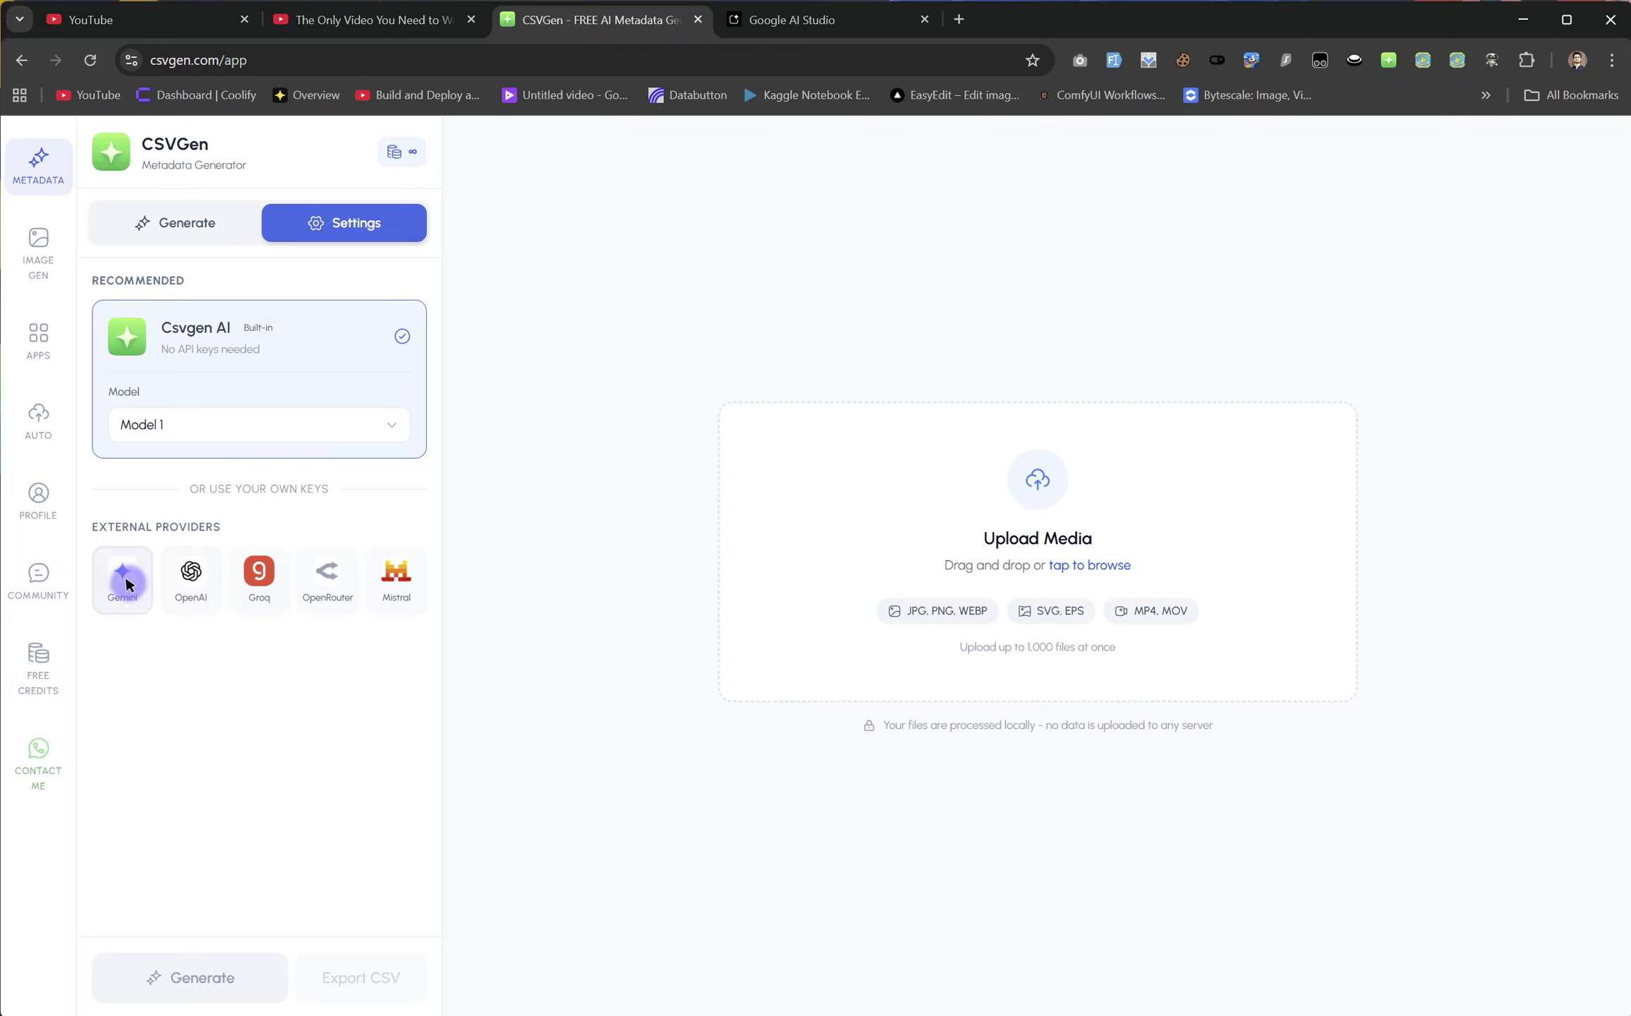
# - Select the Gemini provider, check its free-tier limit and look at the API keys page in Google AI Studio before returning to CSVGen
pyautogui.click(122, 599)
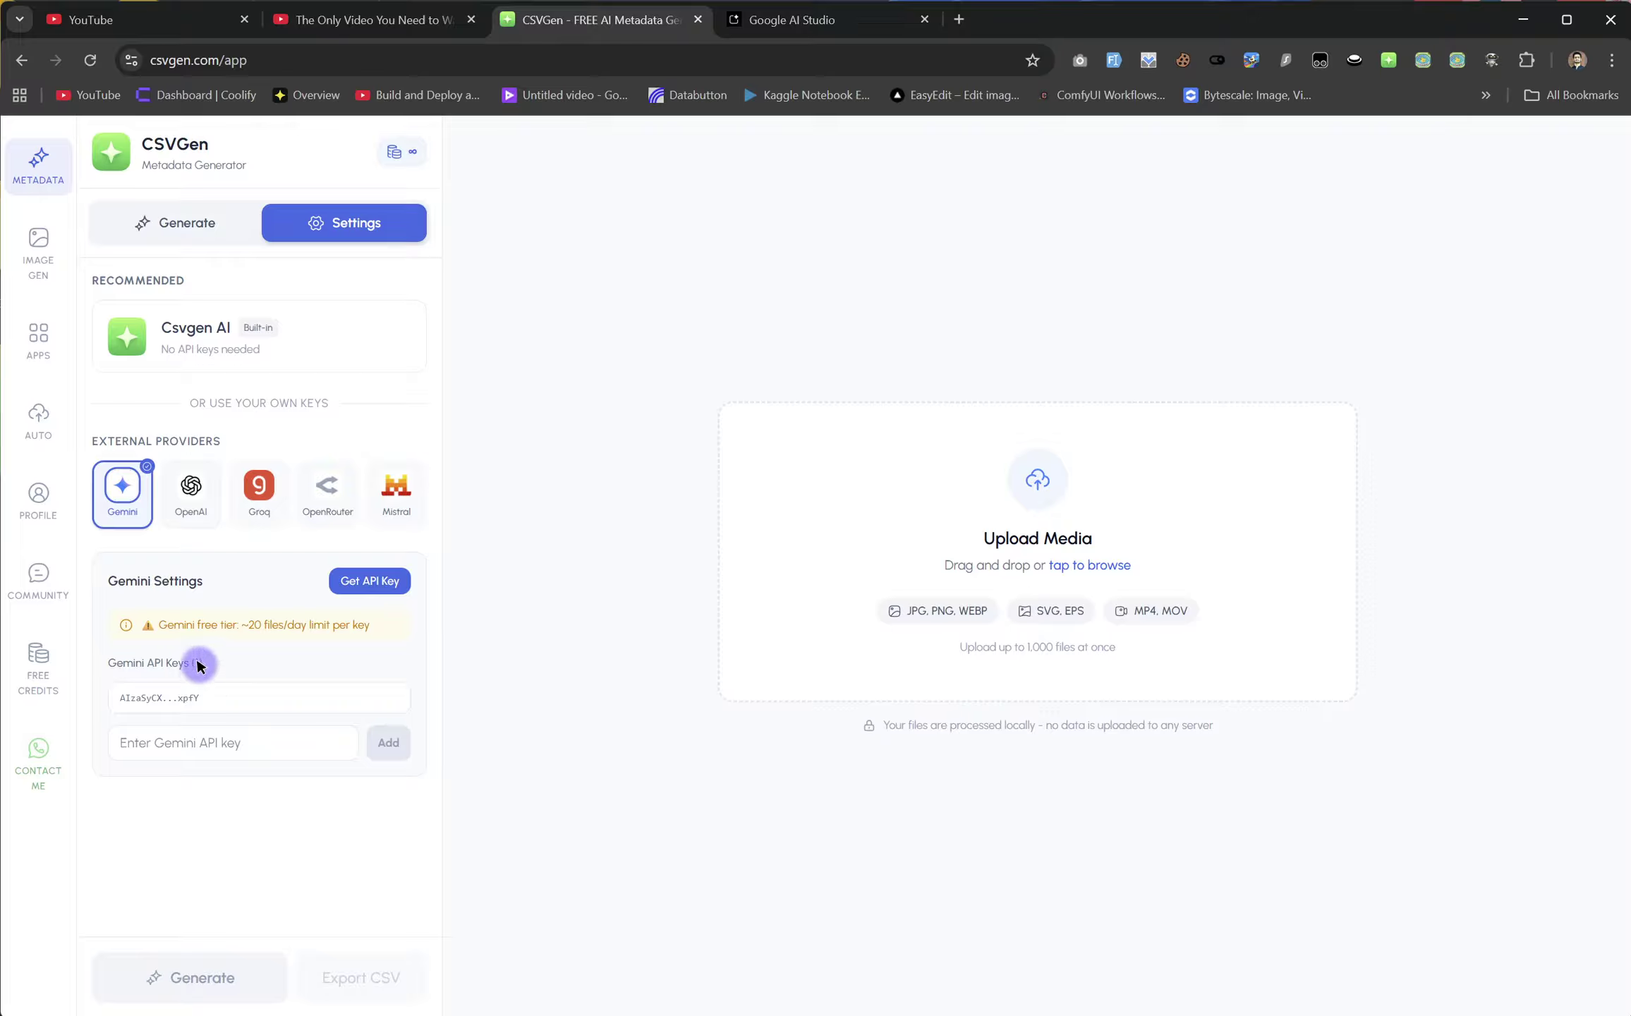
pyautogui.moveTo(161, 625); pyautogui.dragTo(294, 626)
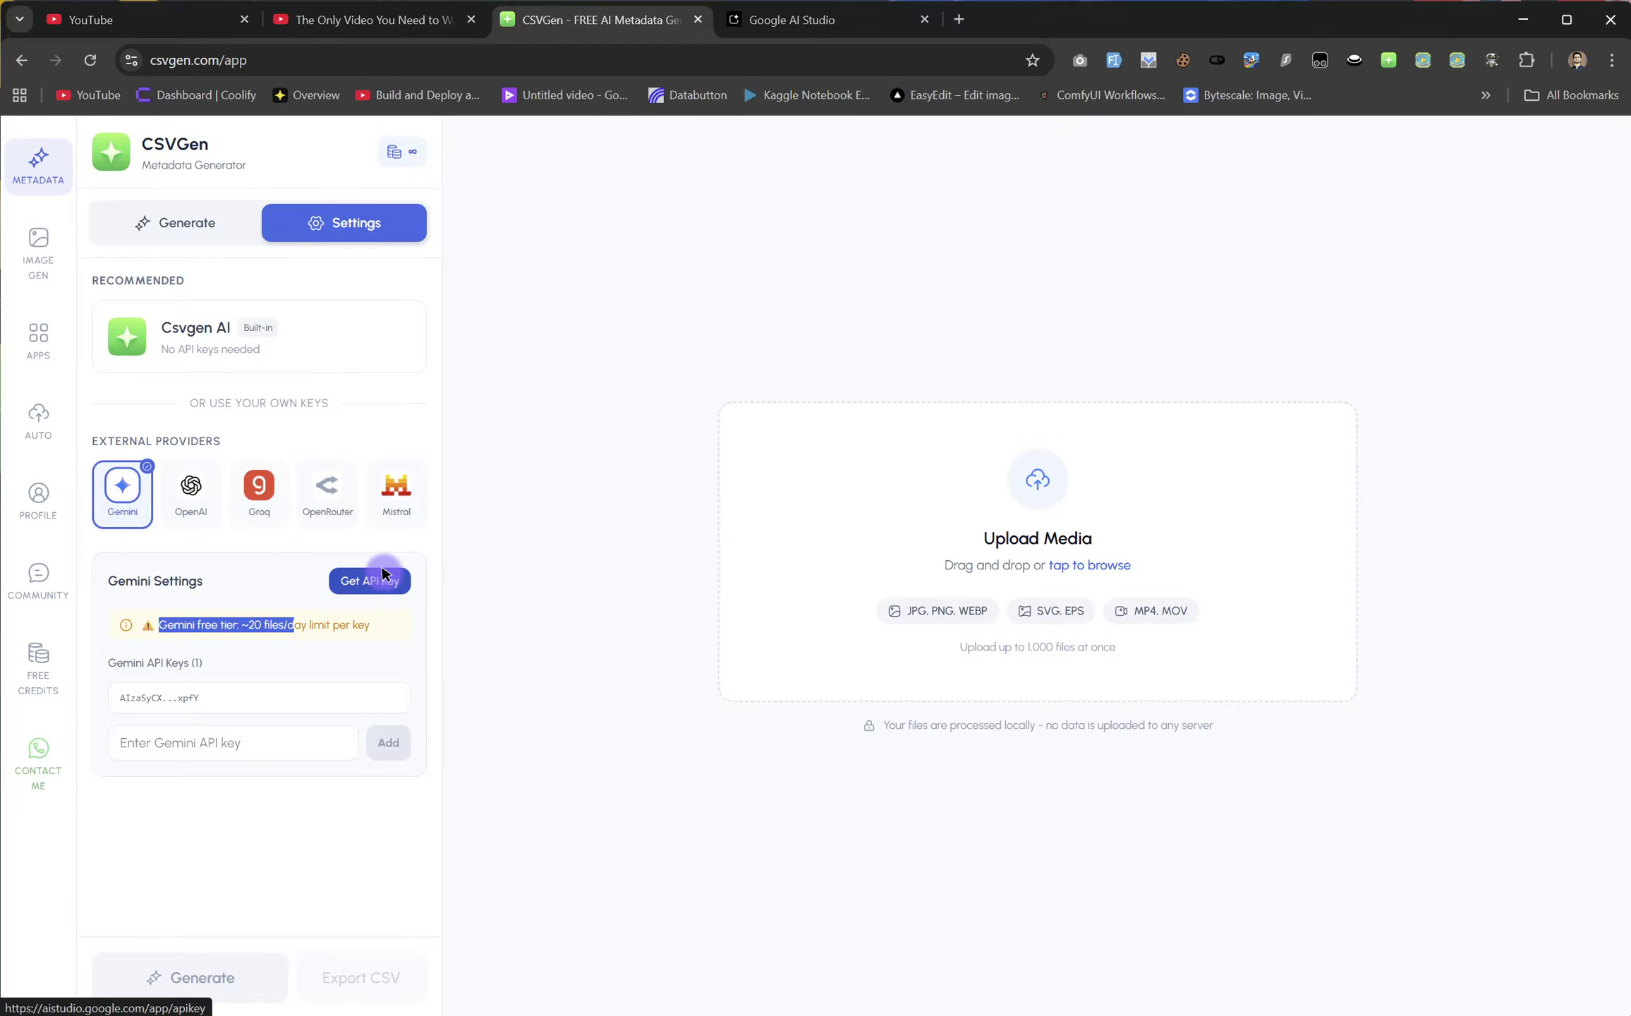
pyautogui.click(780, 18)
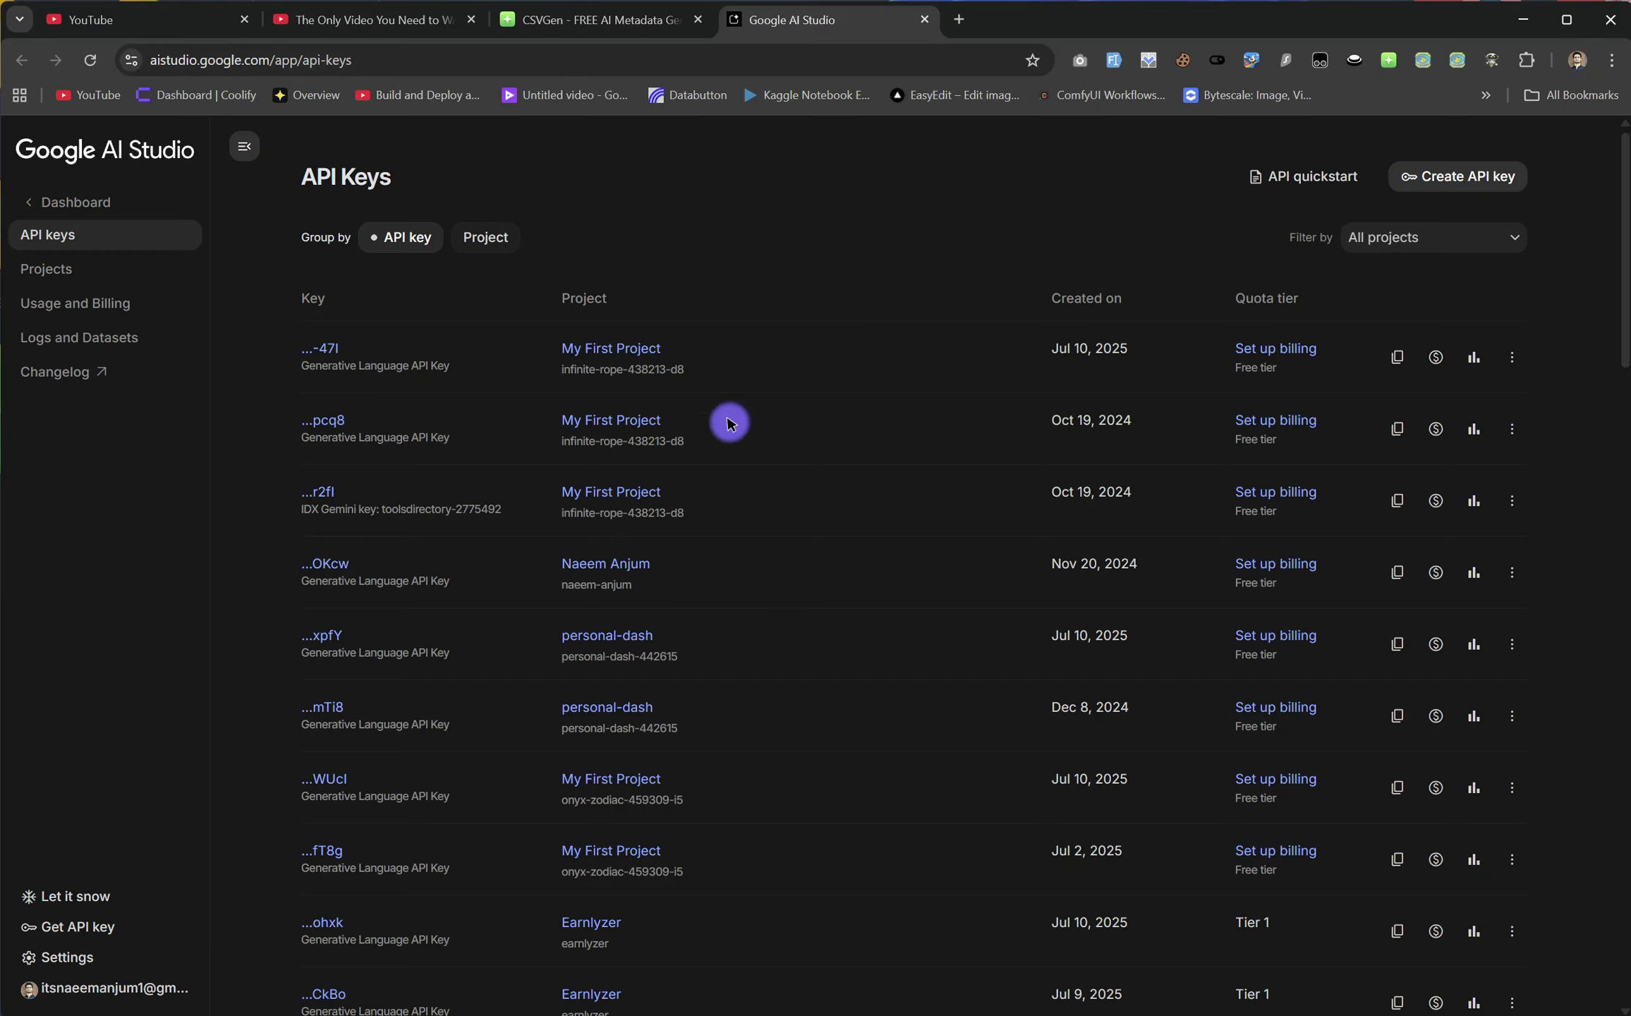
pyautogui.click(577, 19)
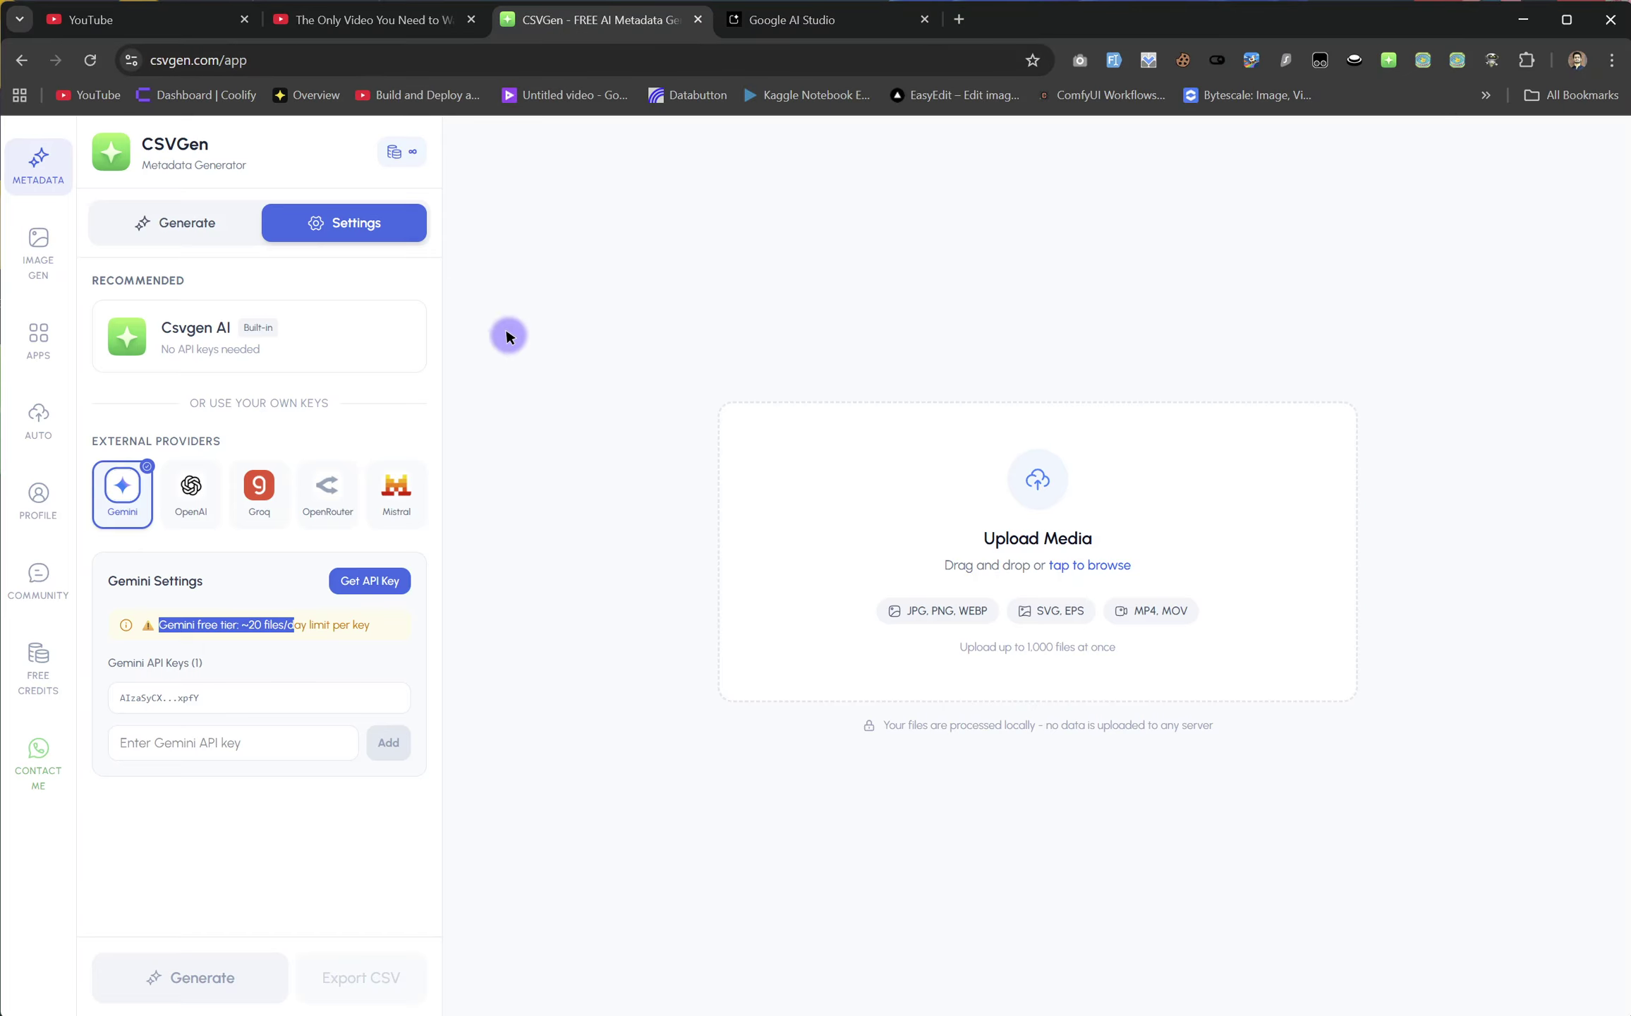
pyautogui.moveTo(135, 692)
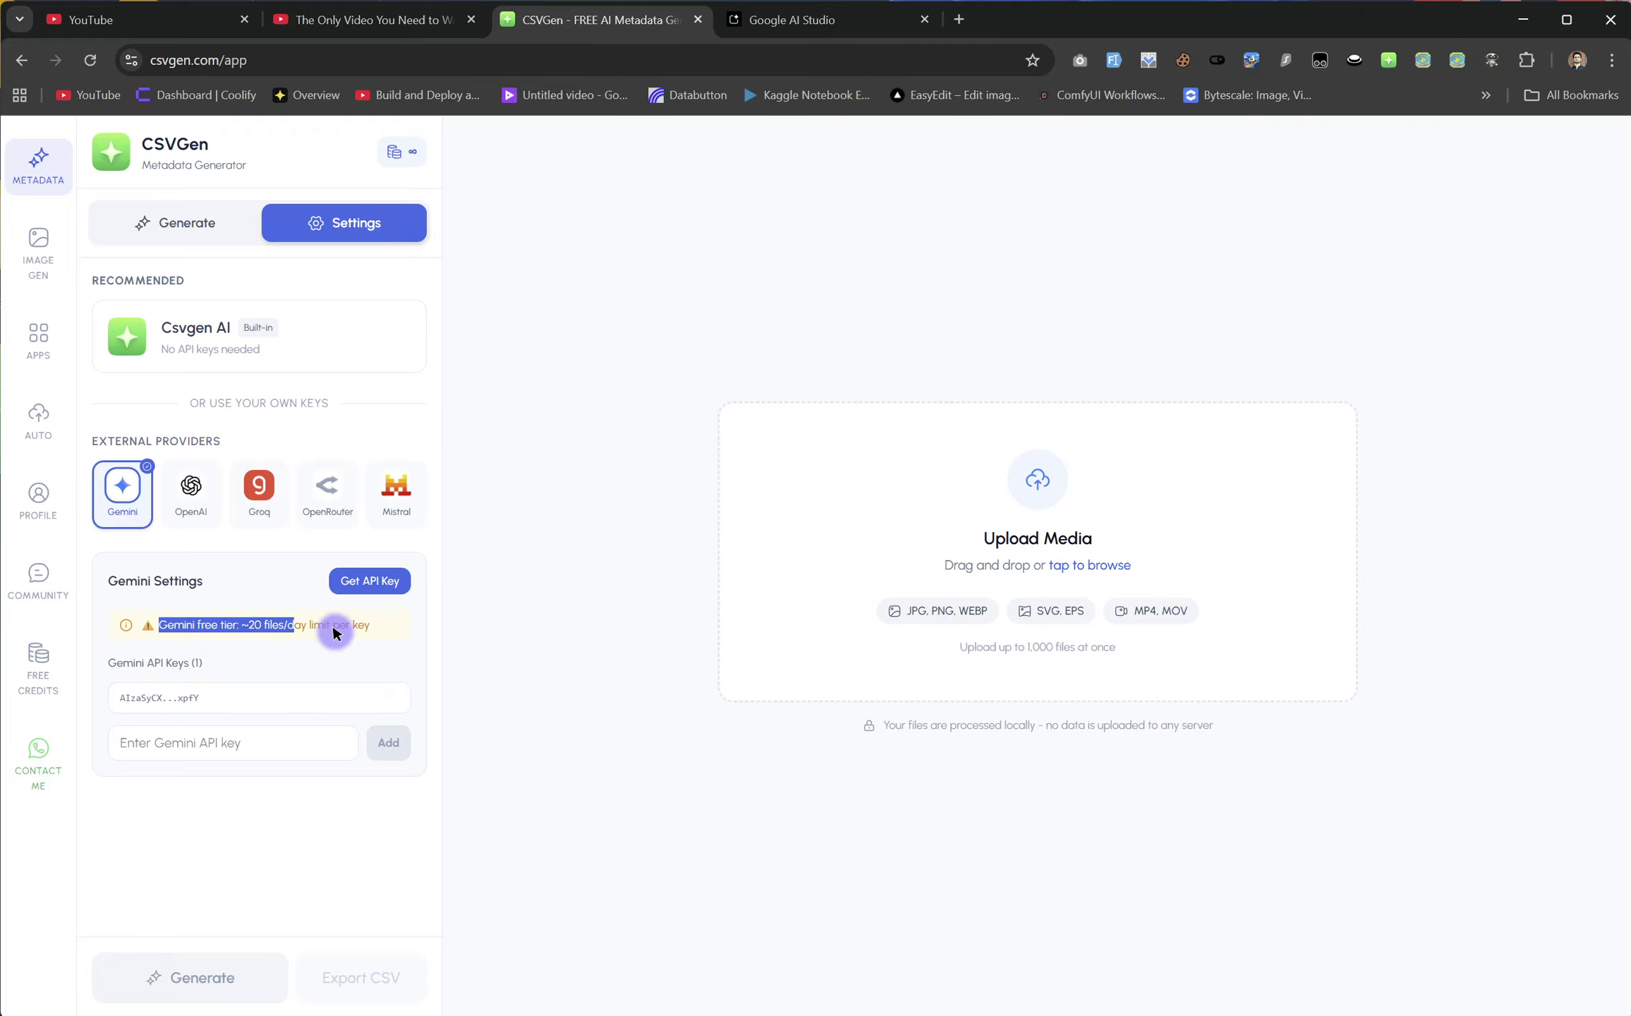
# - Switch the external provider to OpenAI and look through its list of available models
pyautogui.click(192, 497)
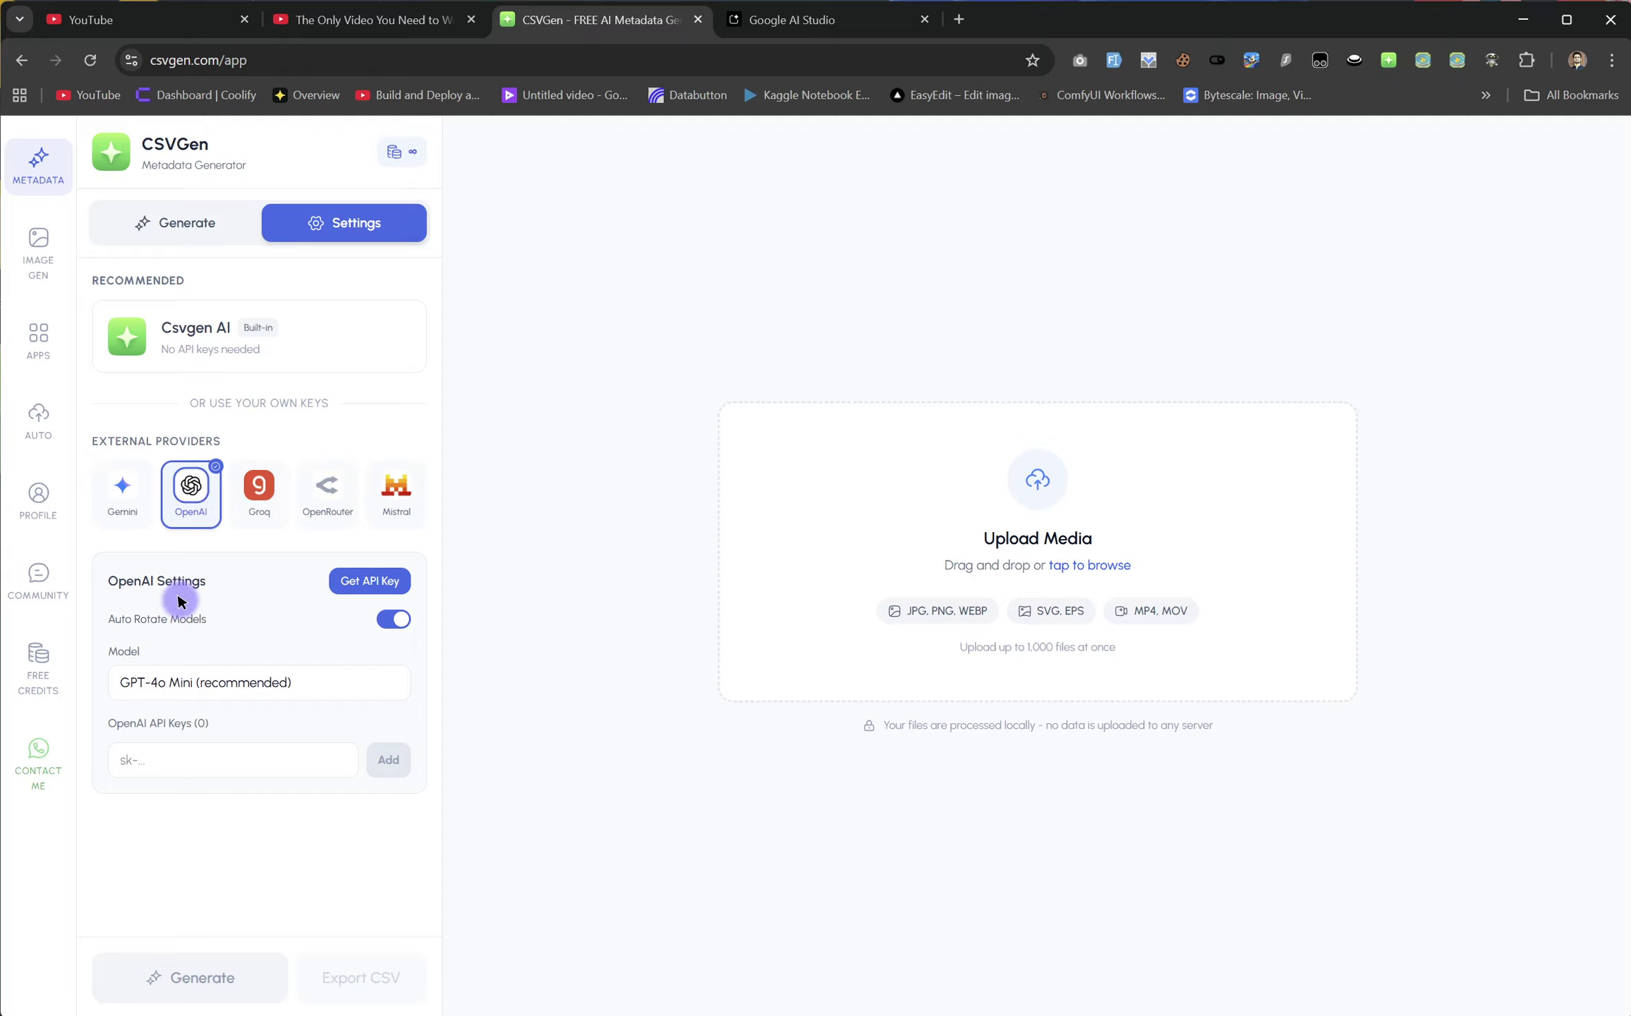
pyautogui.click(172, 679)
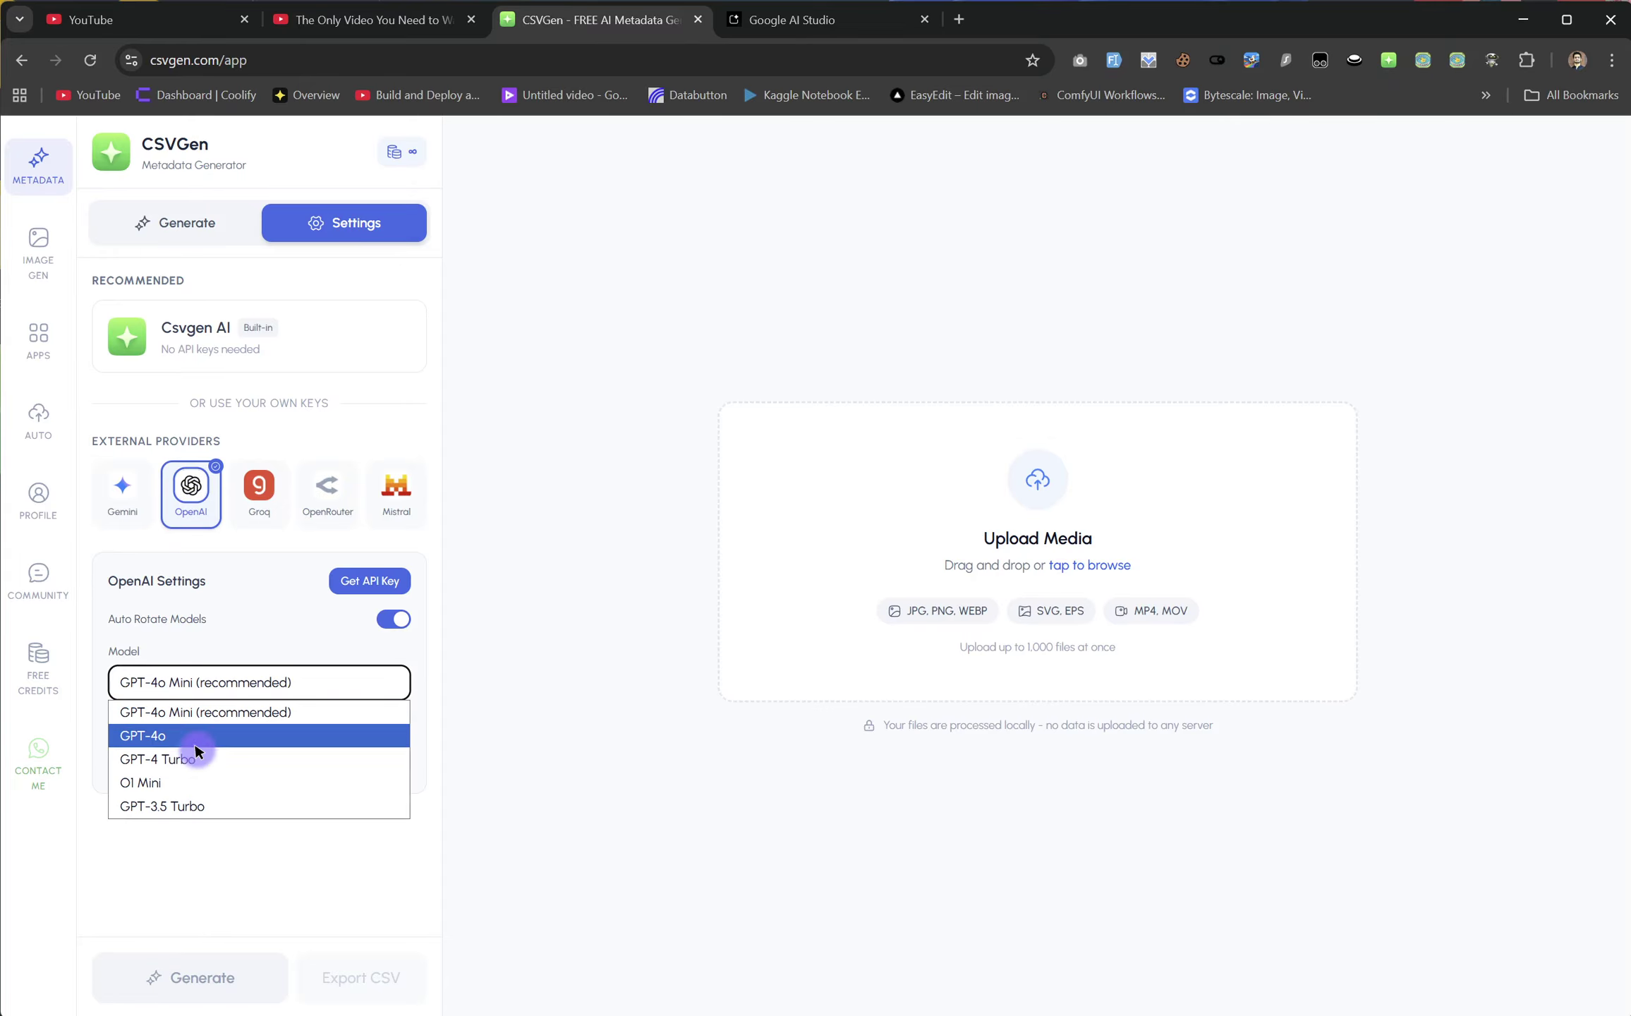
pyautogui.click(218, 866)
pyautogui.click(223, 682)
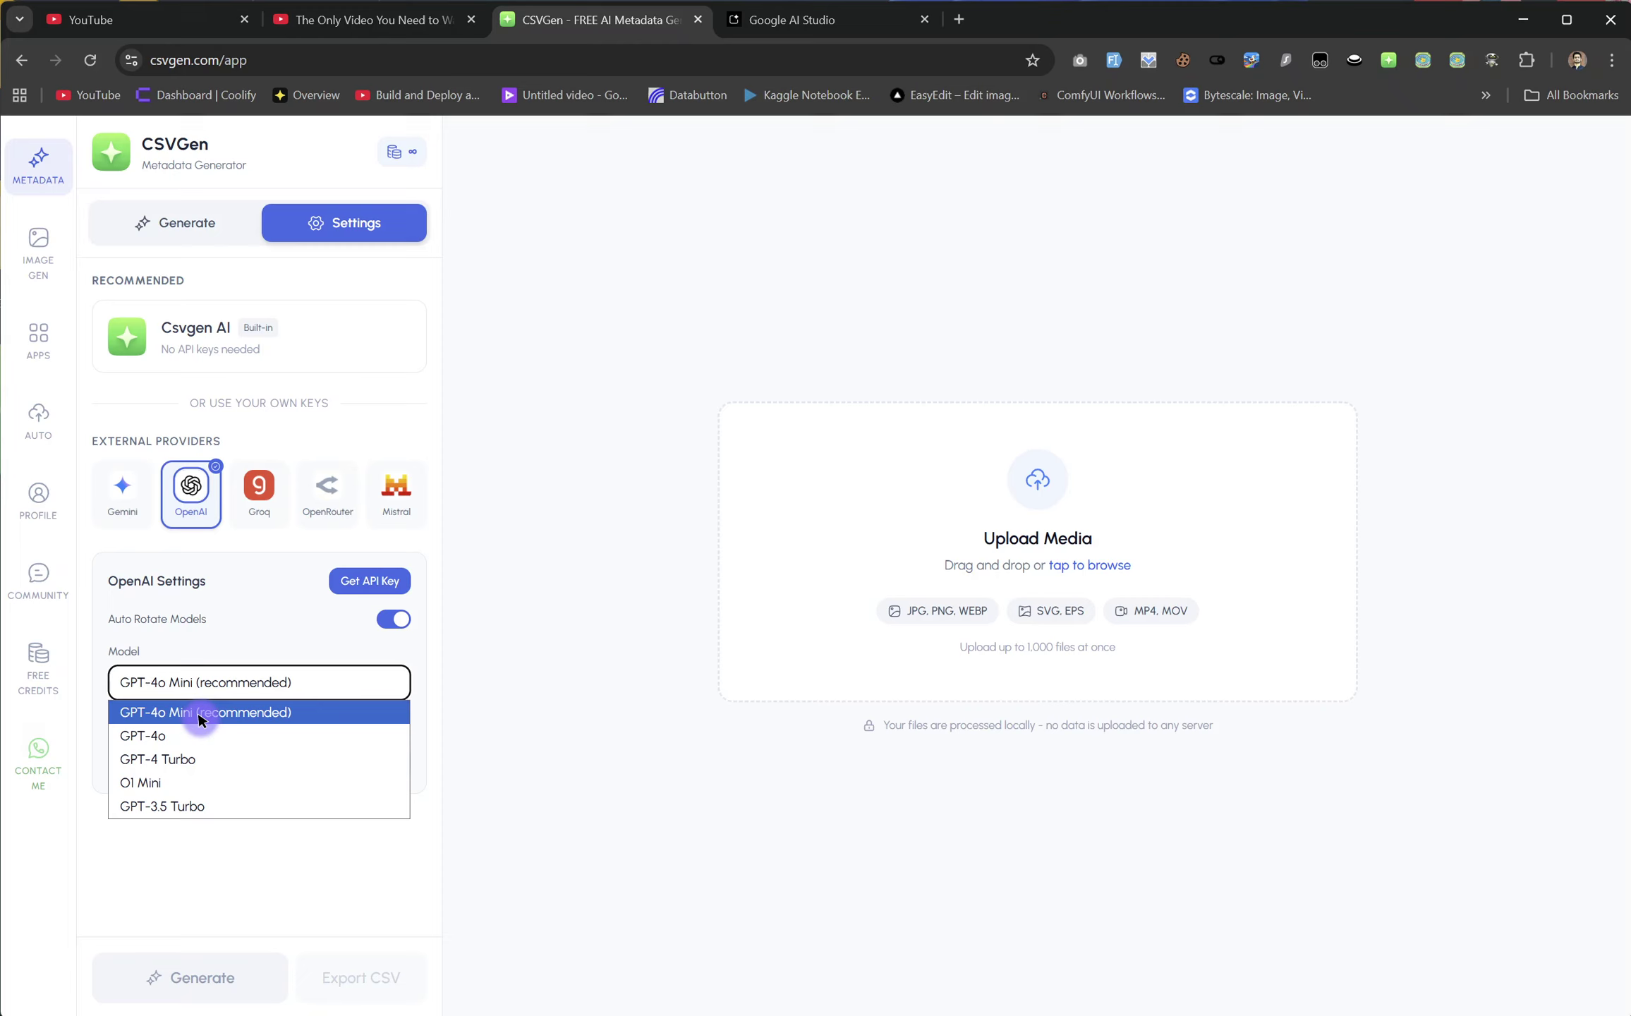
pyautogui.click(262, 889)
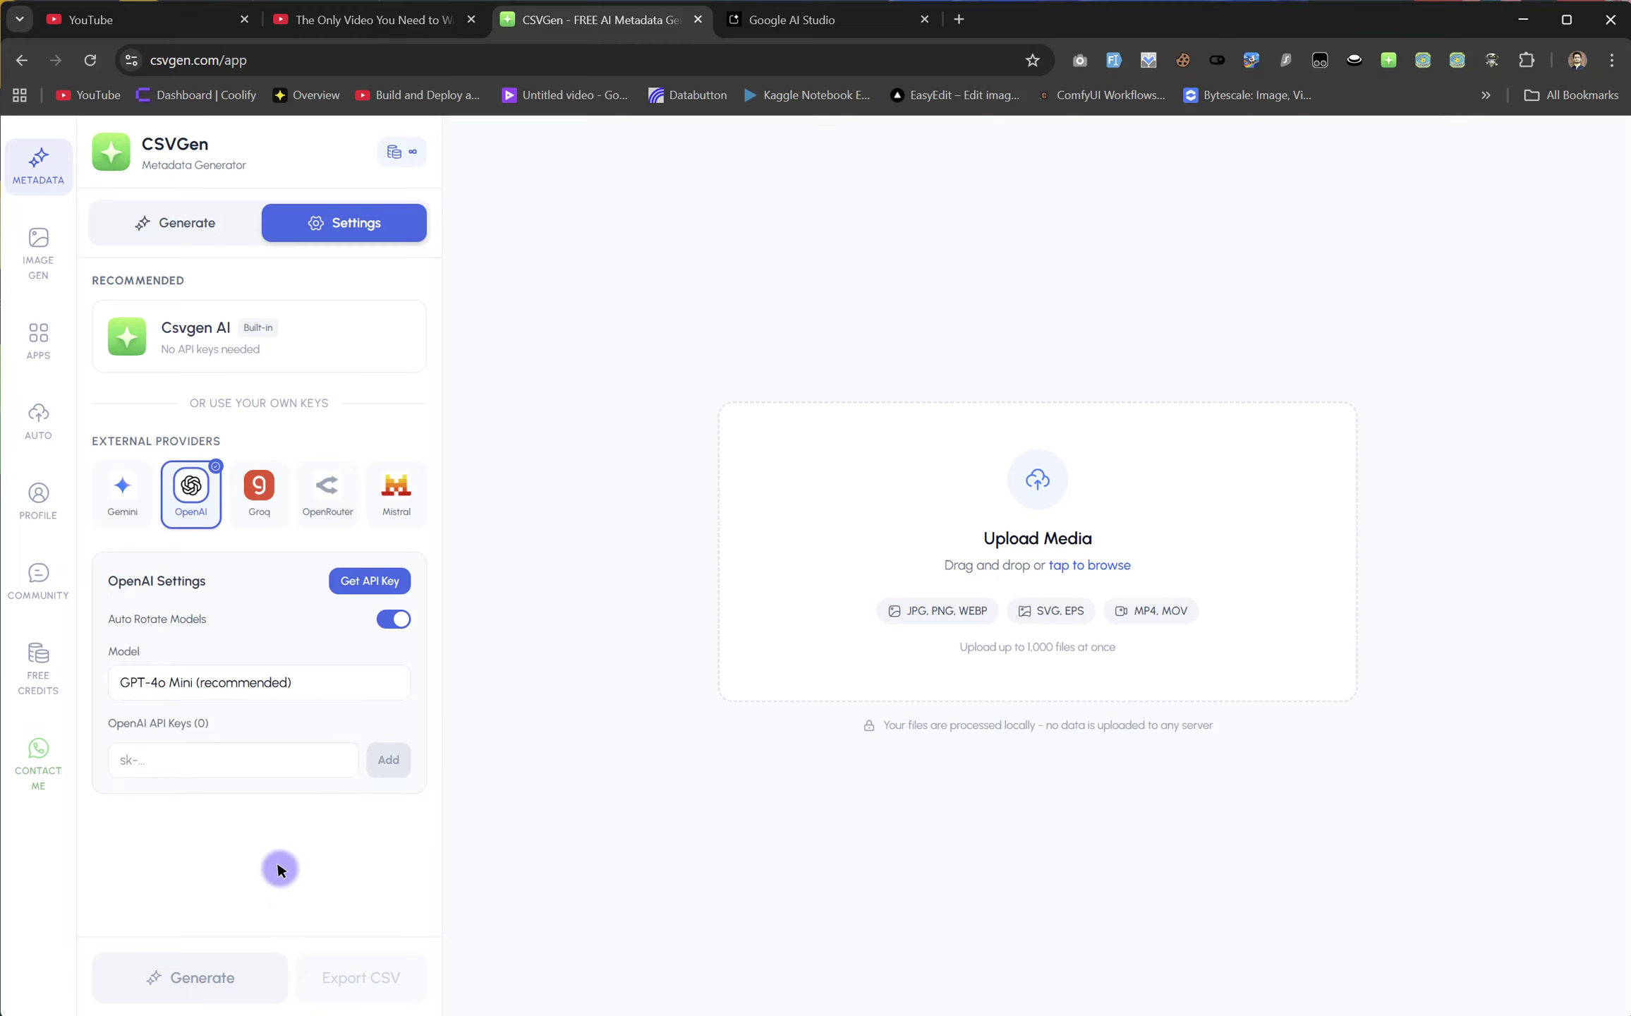
# - Look at the Groq model list and at the settings of the OpenRouter and Mistral providers
pyautogui.click(259, 484)
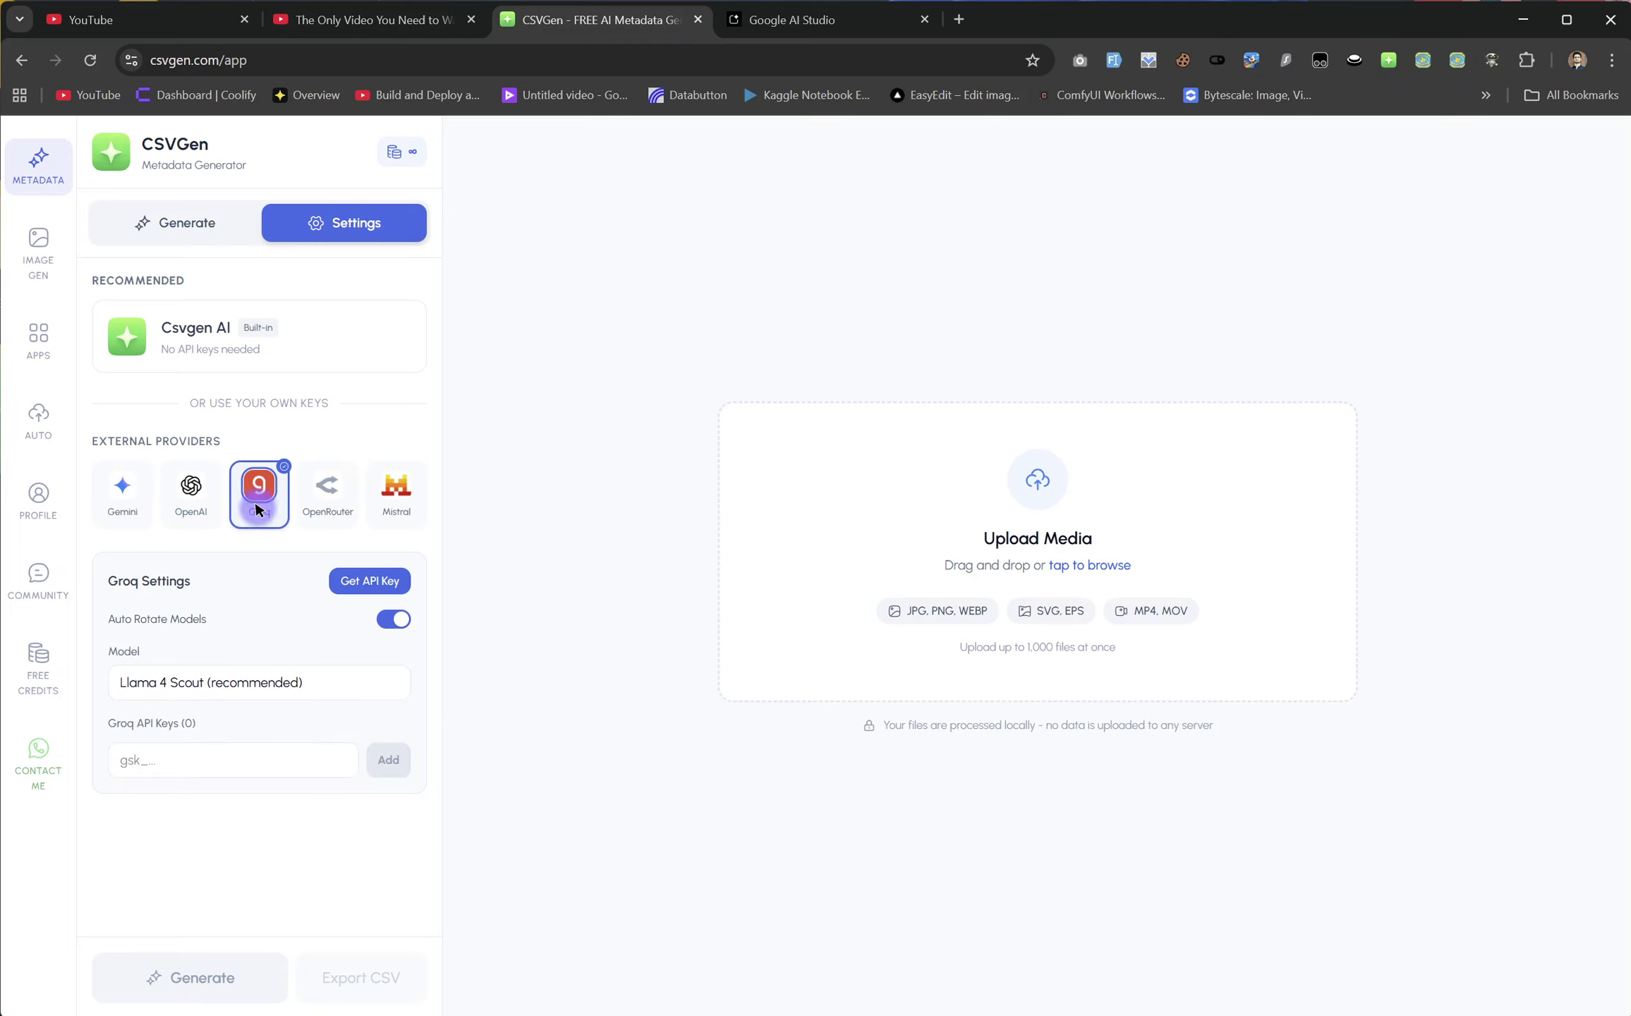
pyautogui.click(273, 682)
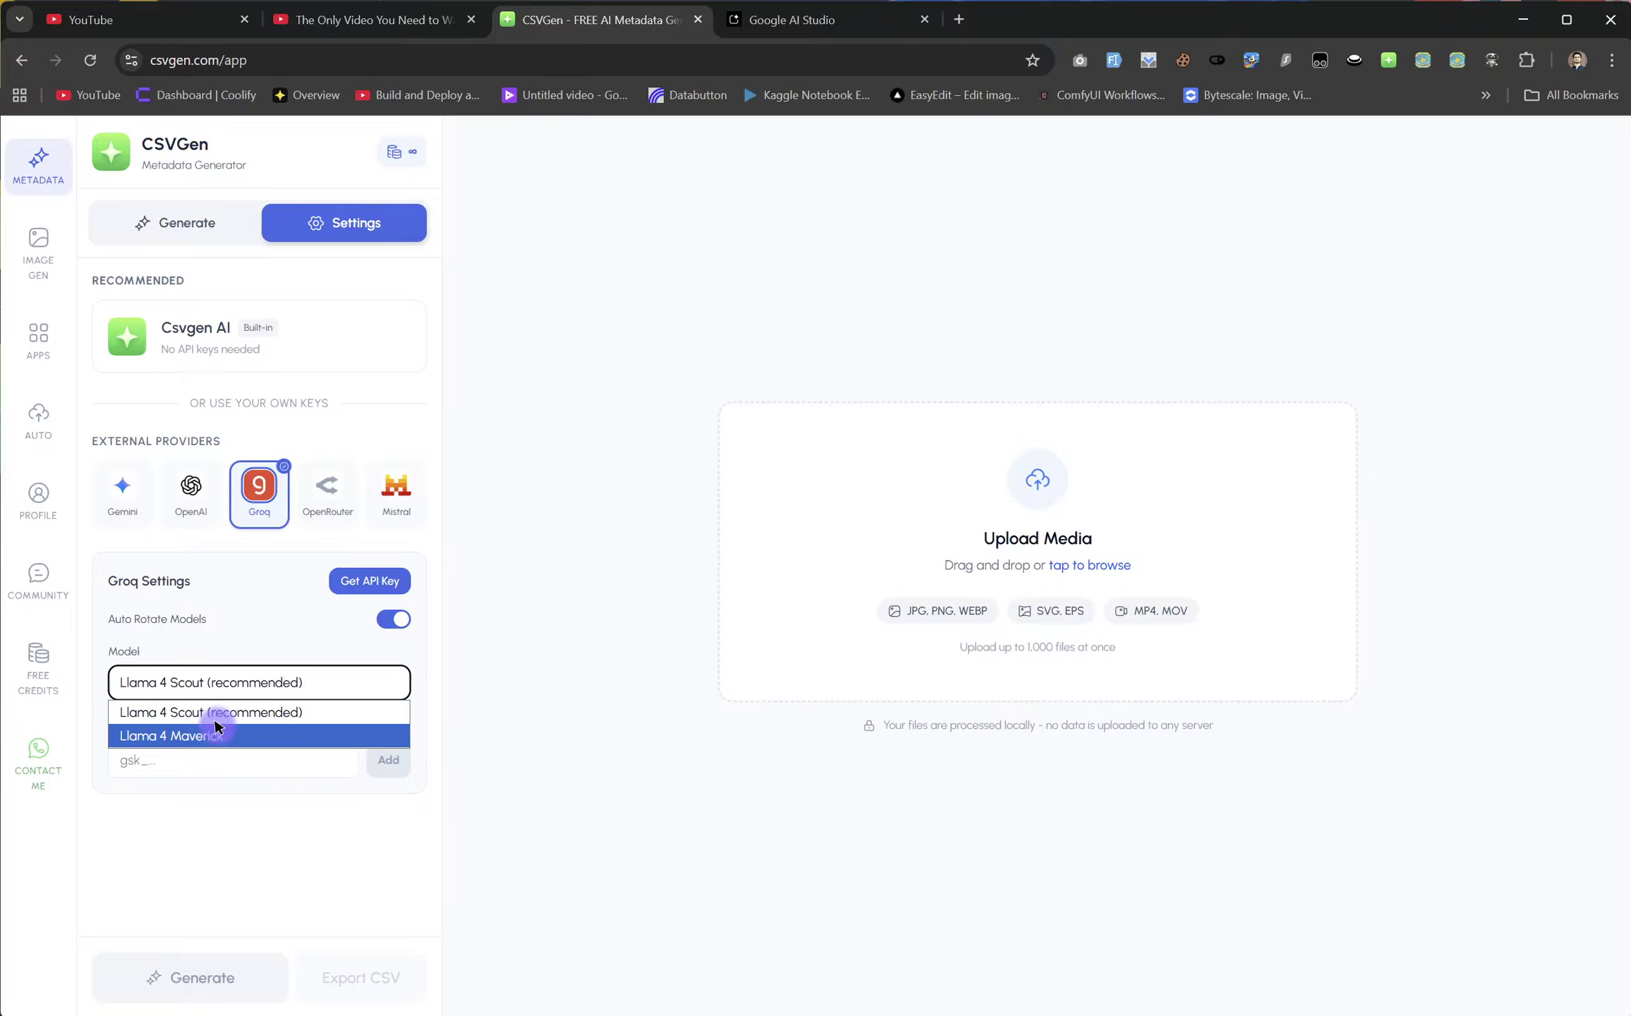
pyautogui.click(230, 797)
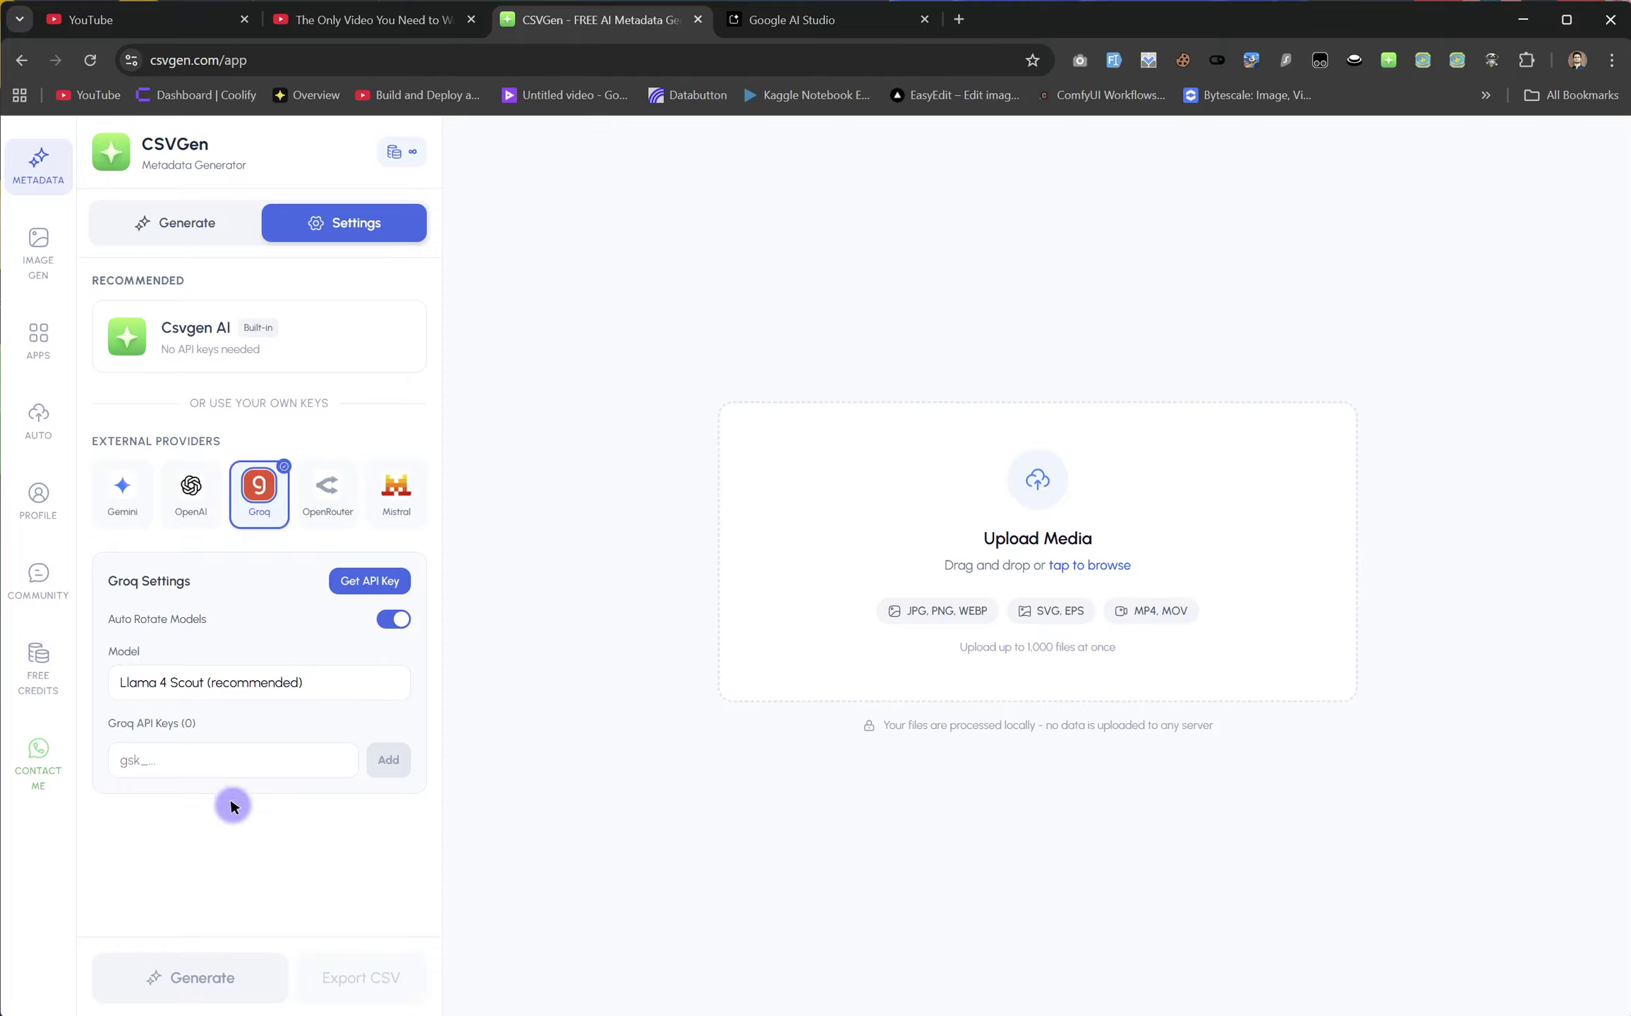
pyautogui.click(331, 508)
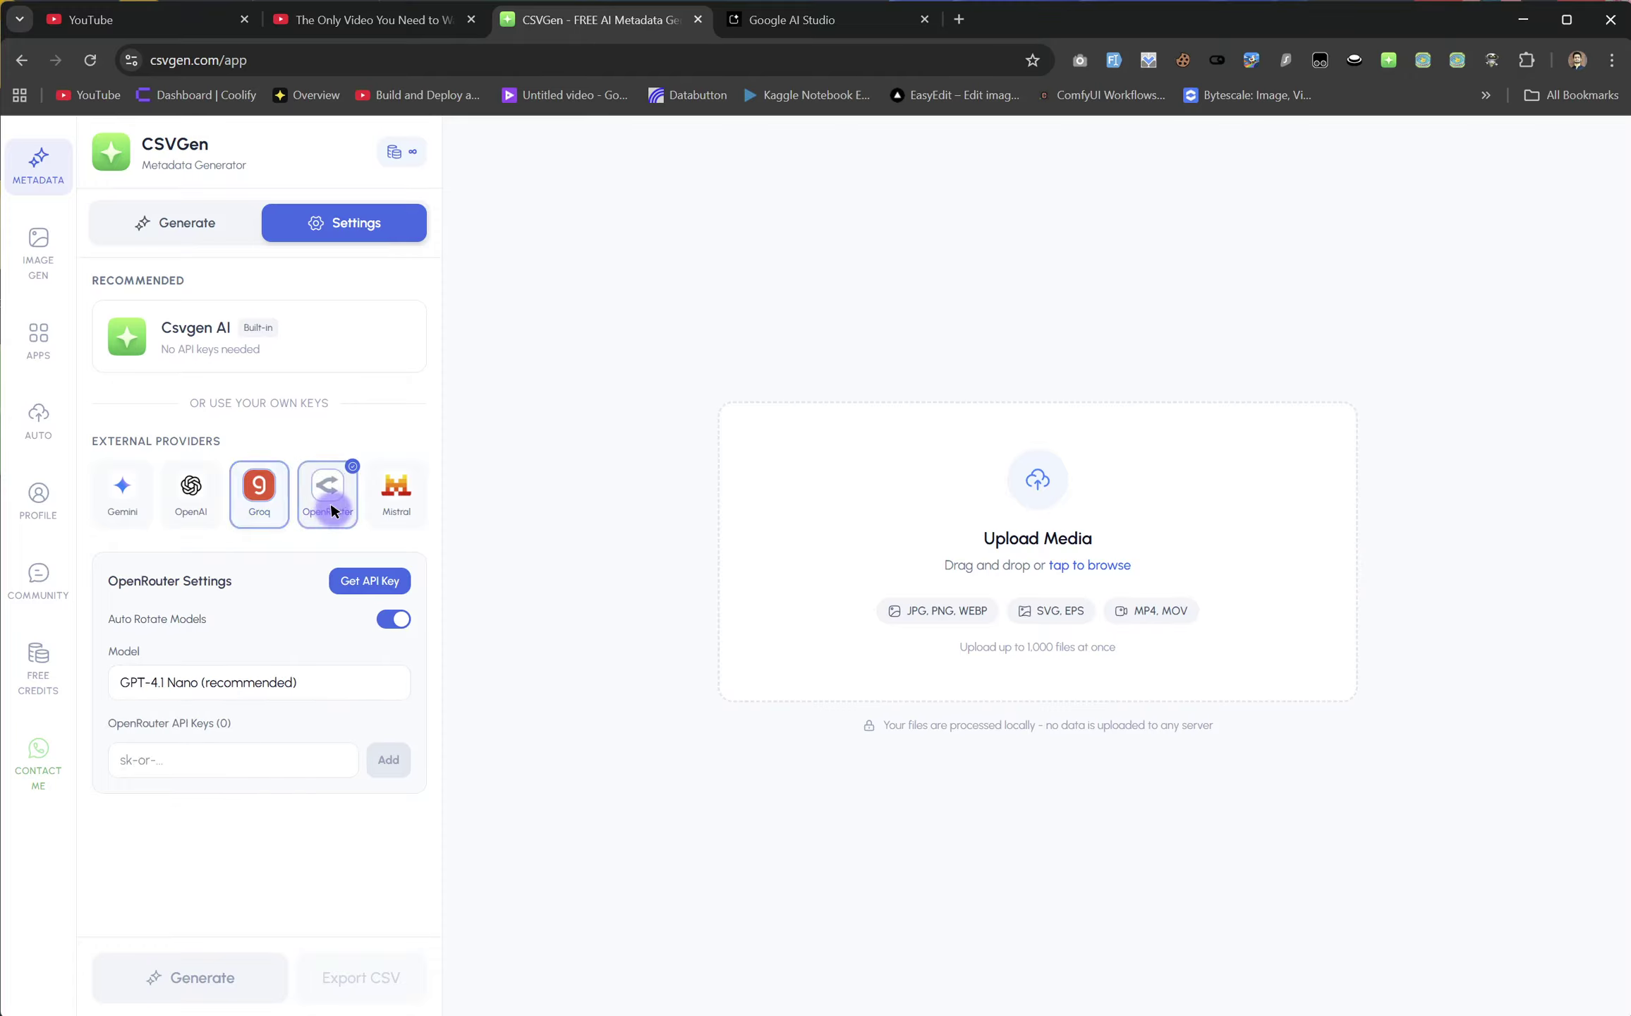
pyautogui.click(382, 493)
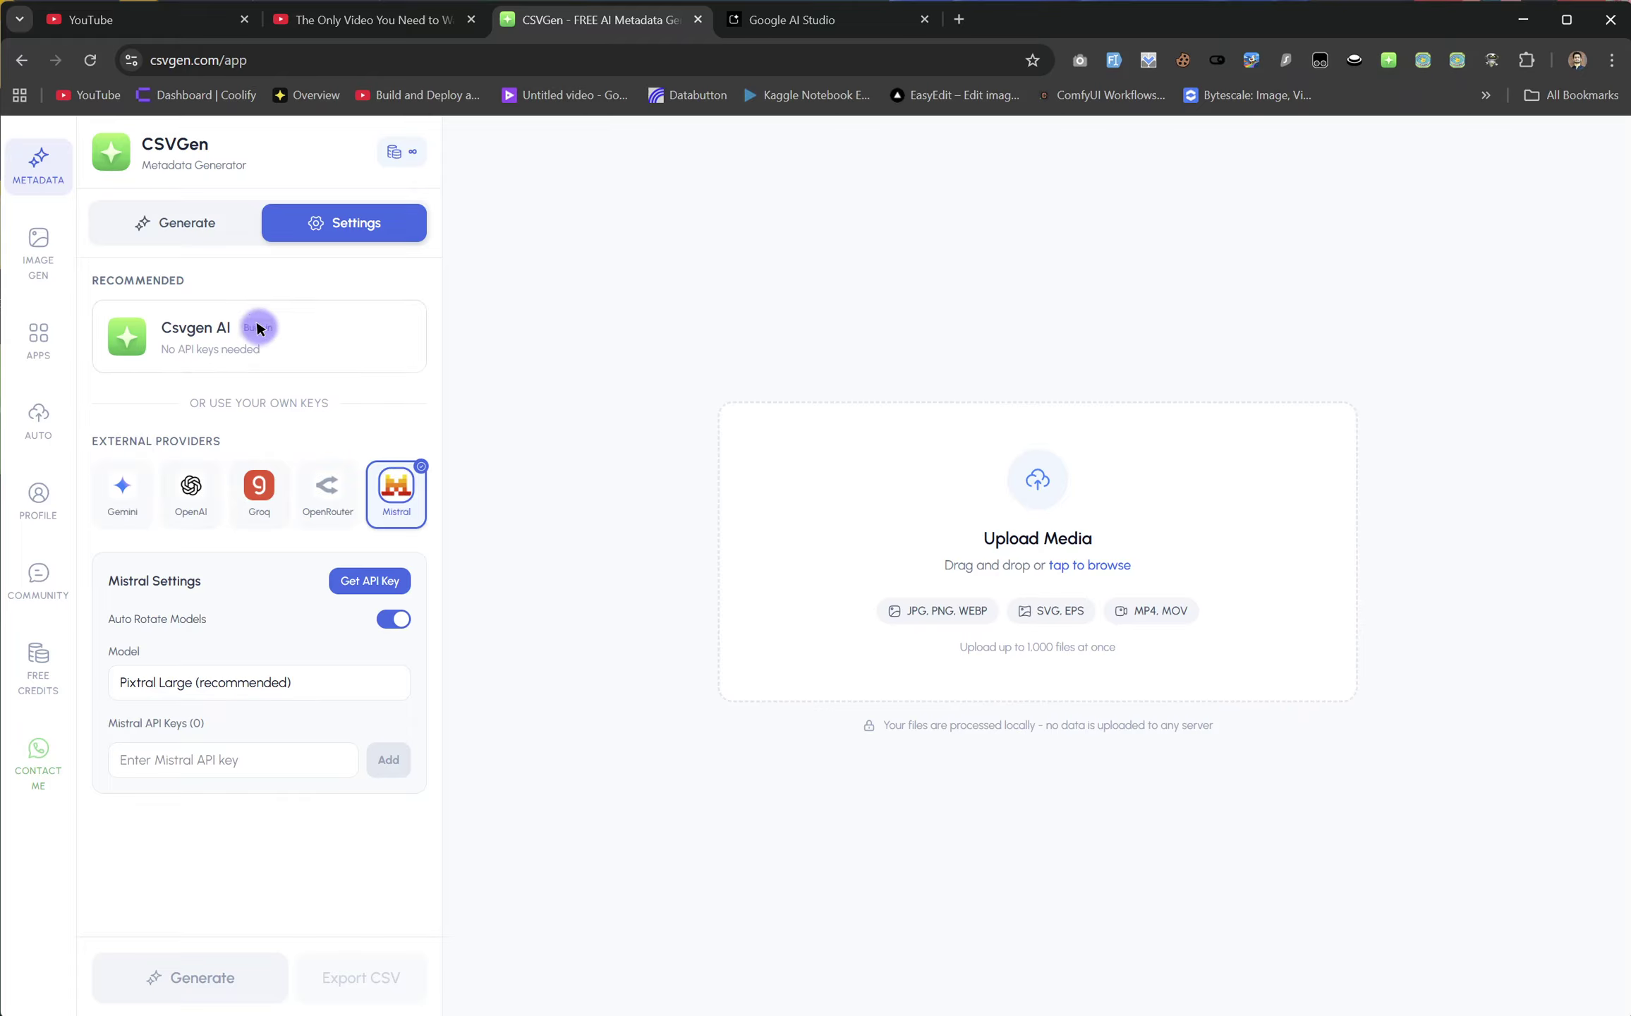
# - Review the Gemini and Groq API key settings, finishing with the built-in Csvgen AI as the selected provider
pyautogui.click(155, 344)
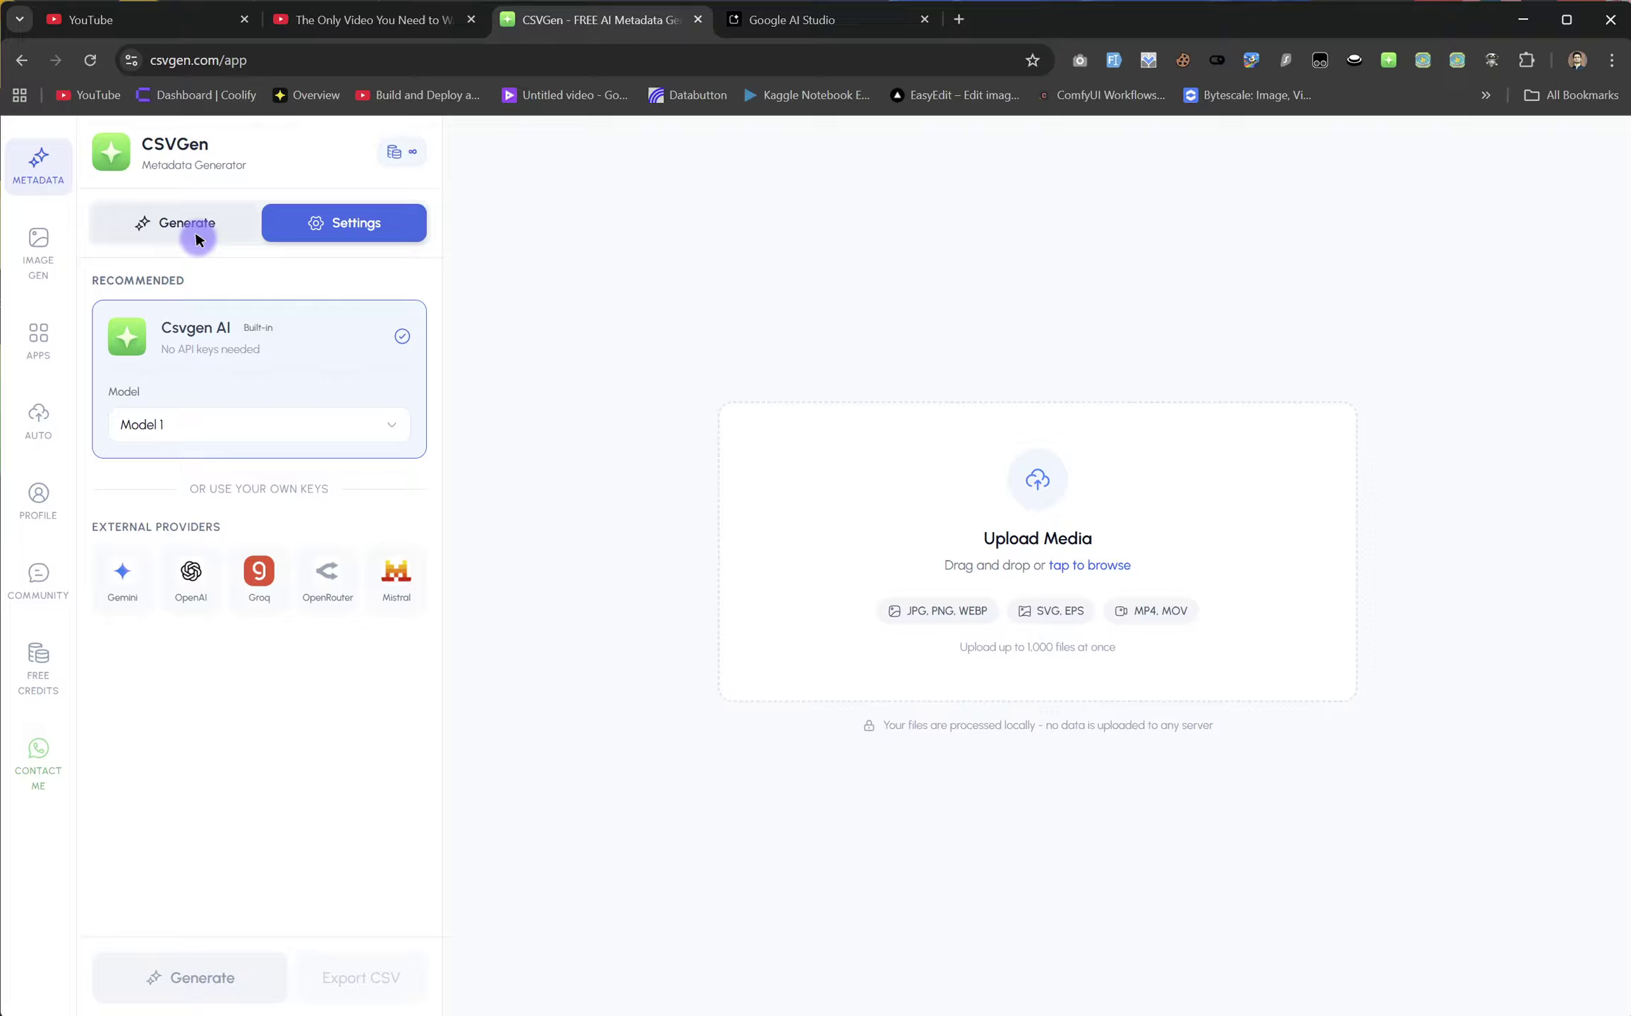
pyautogui.click(122, 577)
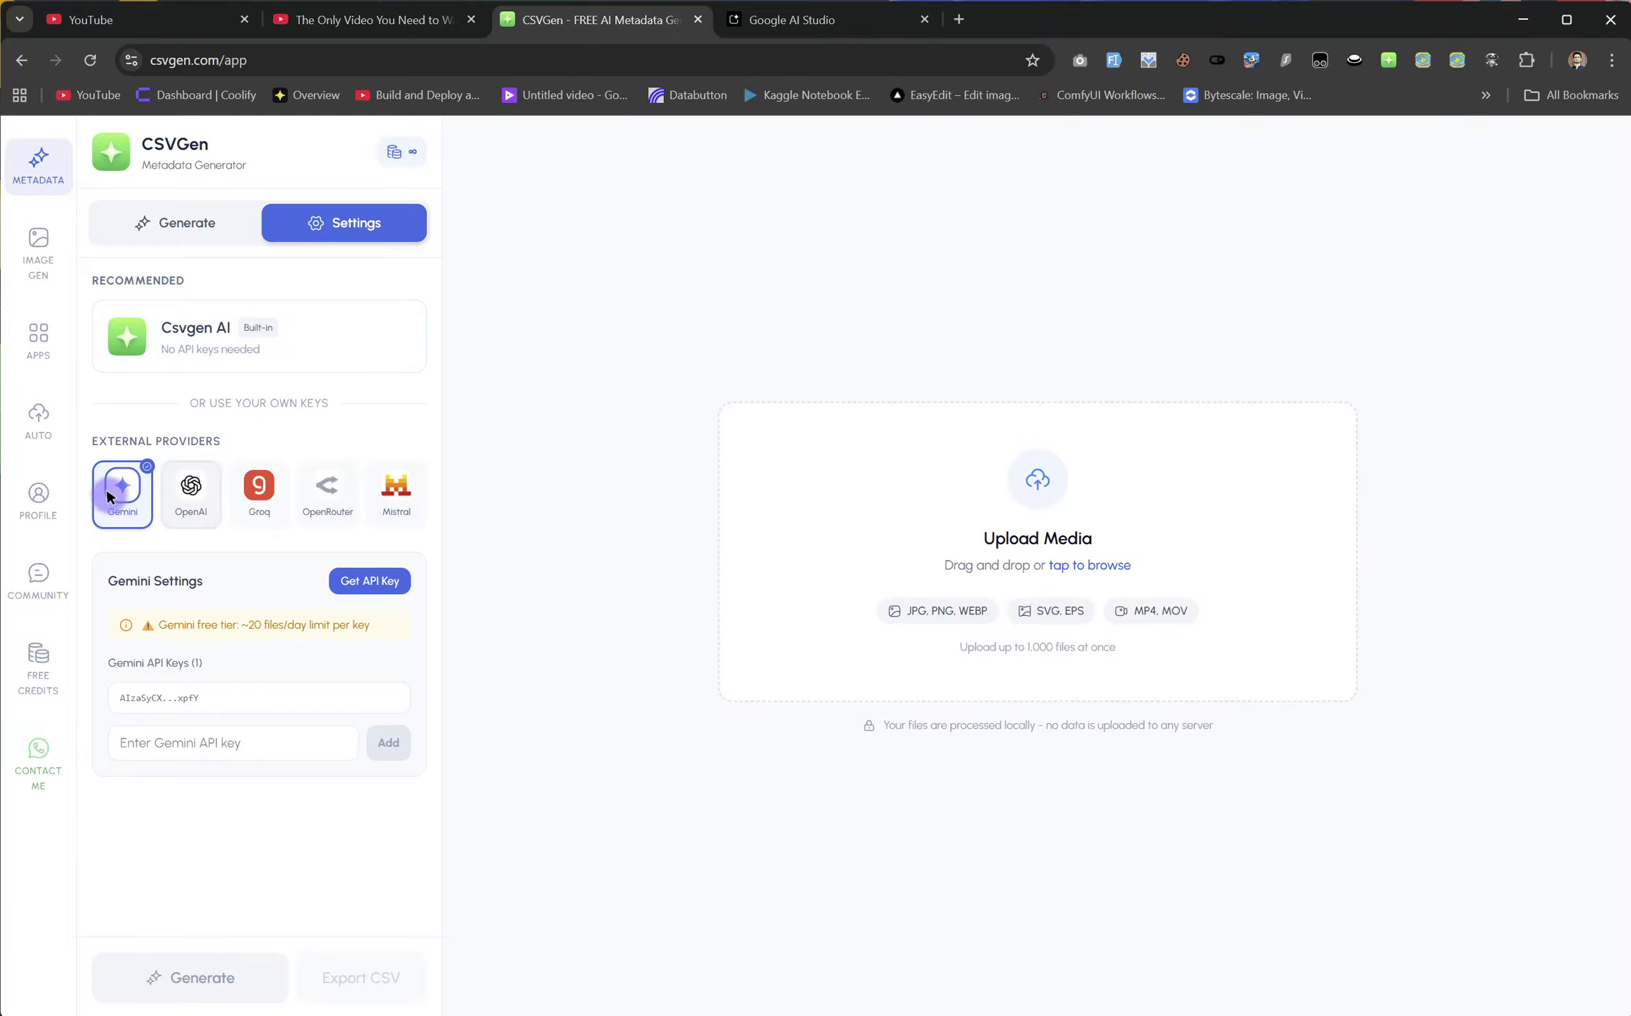
pyautogui.click(274, 514)
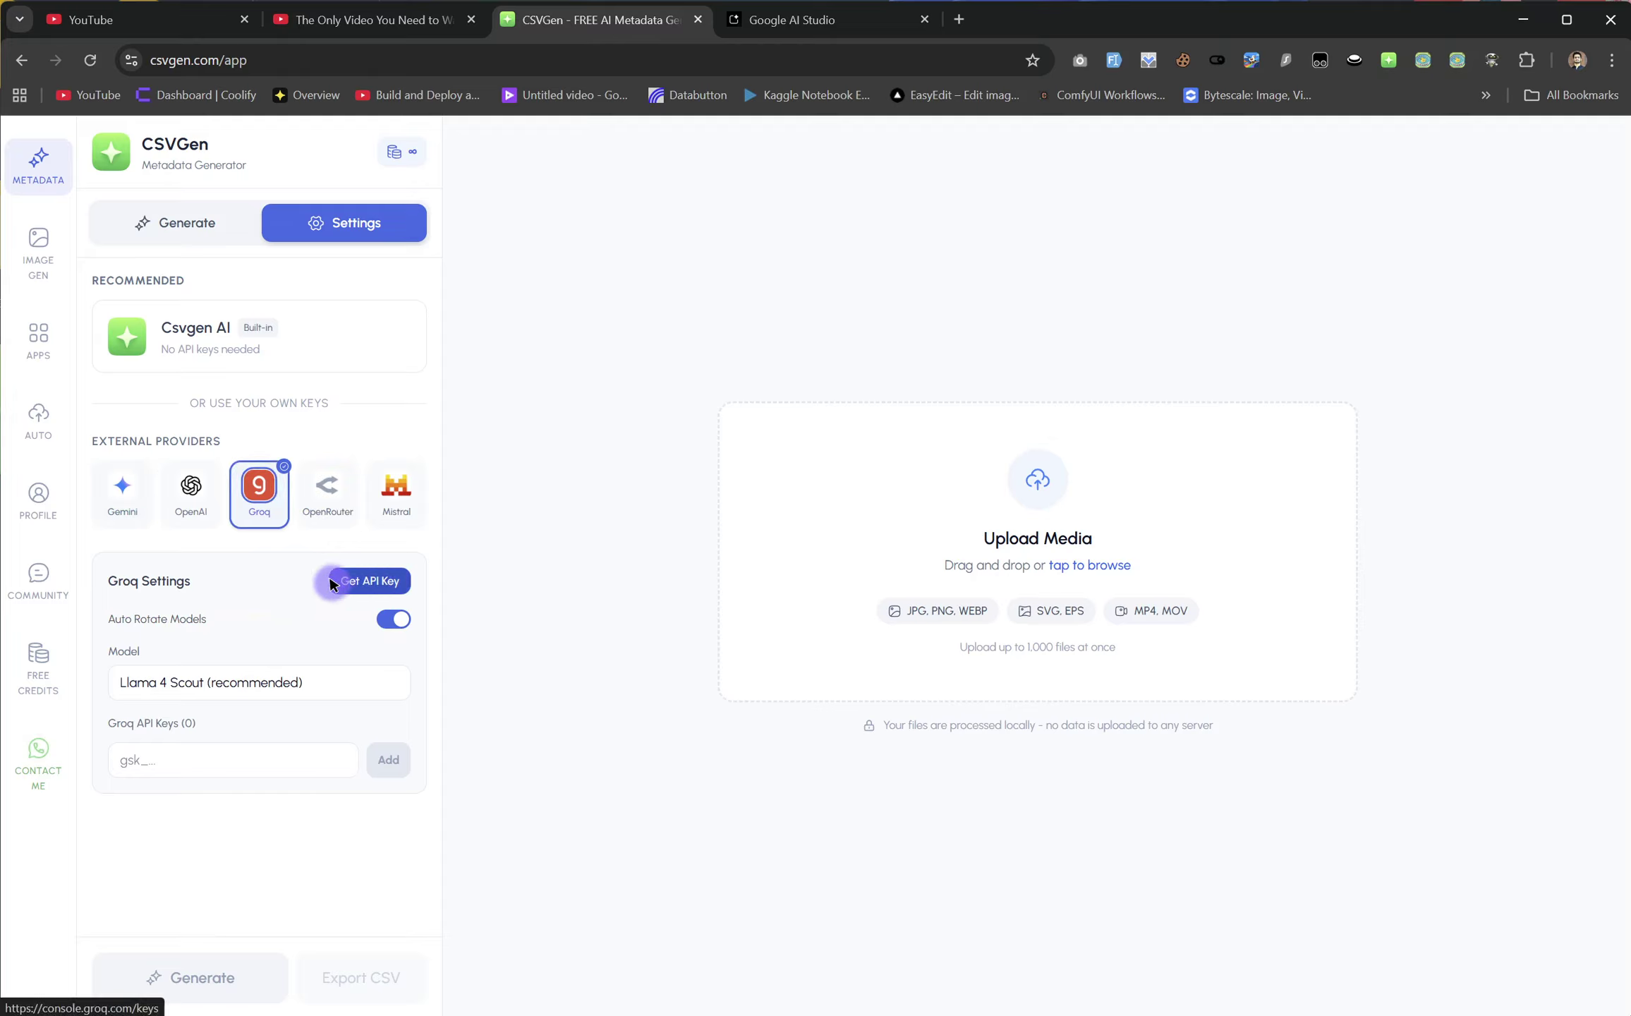
pyautogui.click(211, 763)
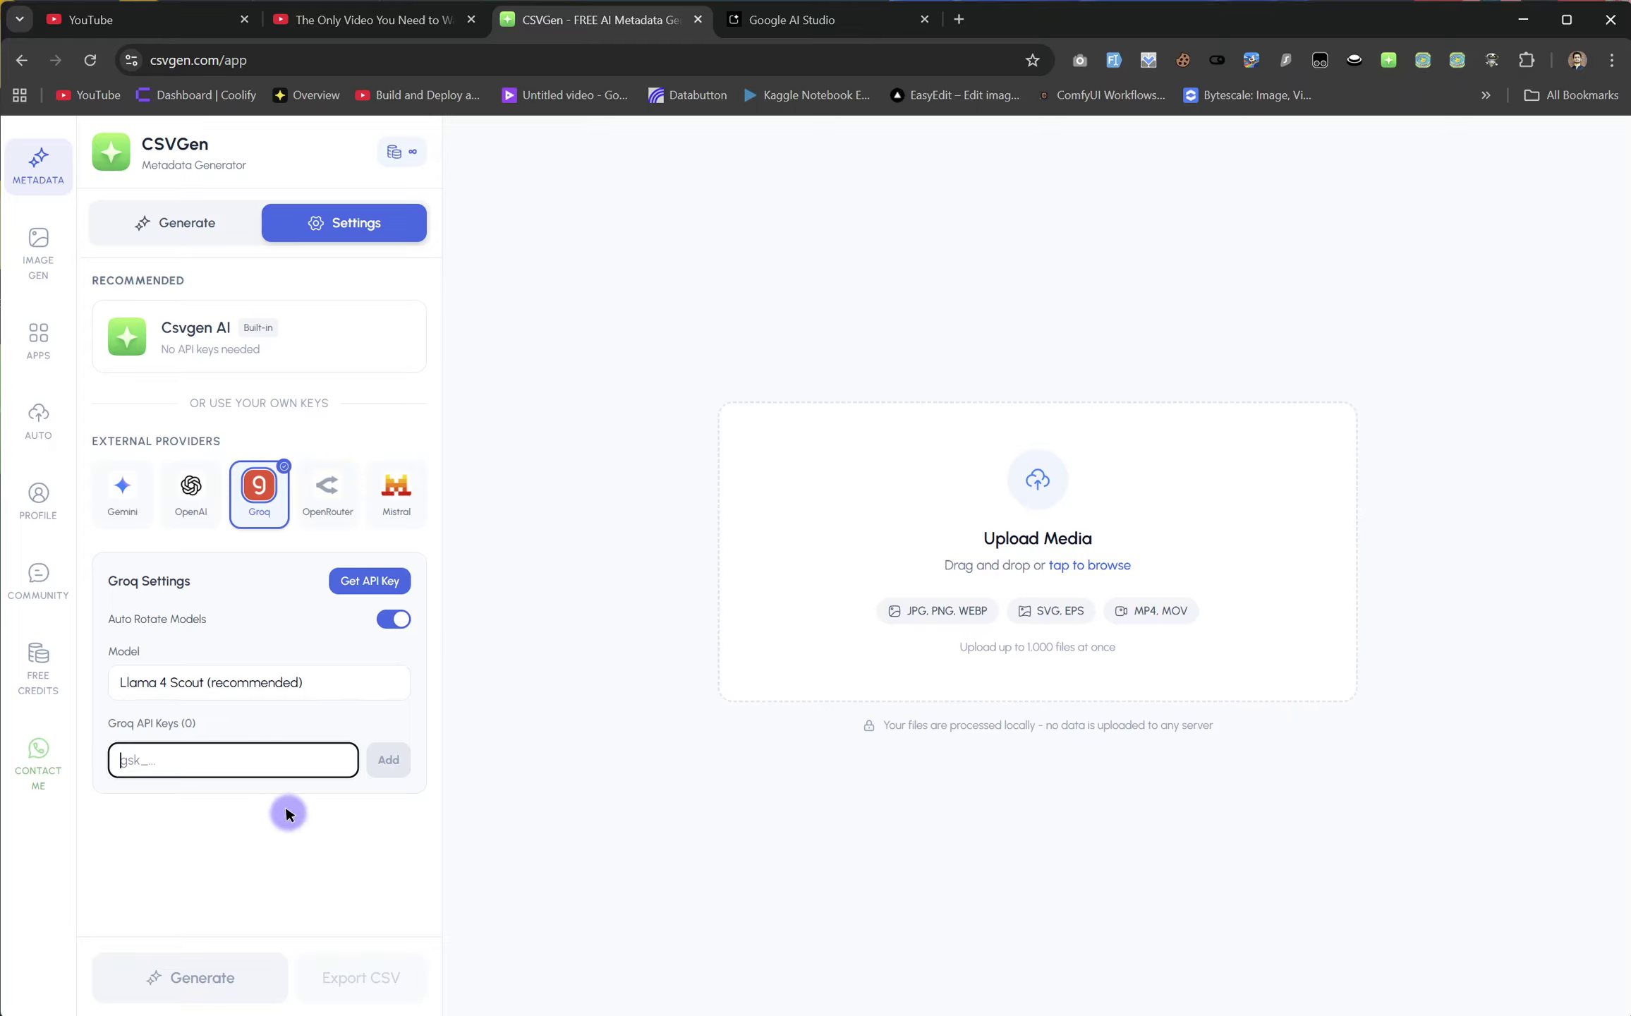
pyautogui.click(130, 487)
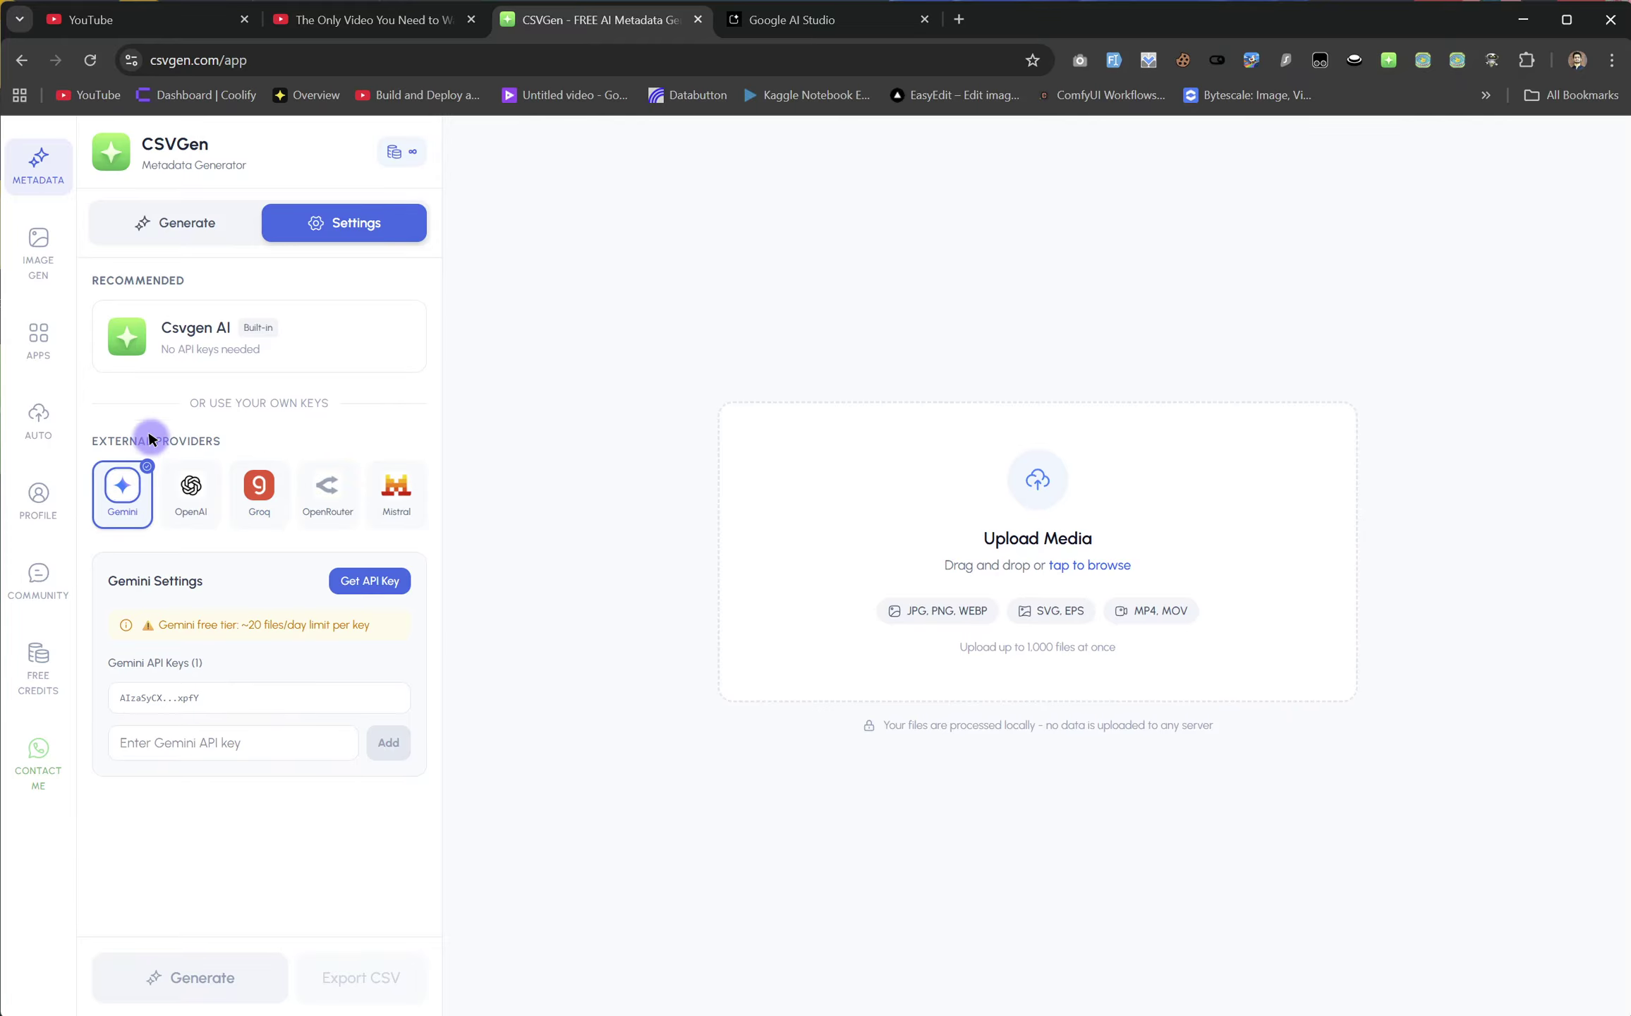
pyautogui.click(195, 332)
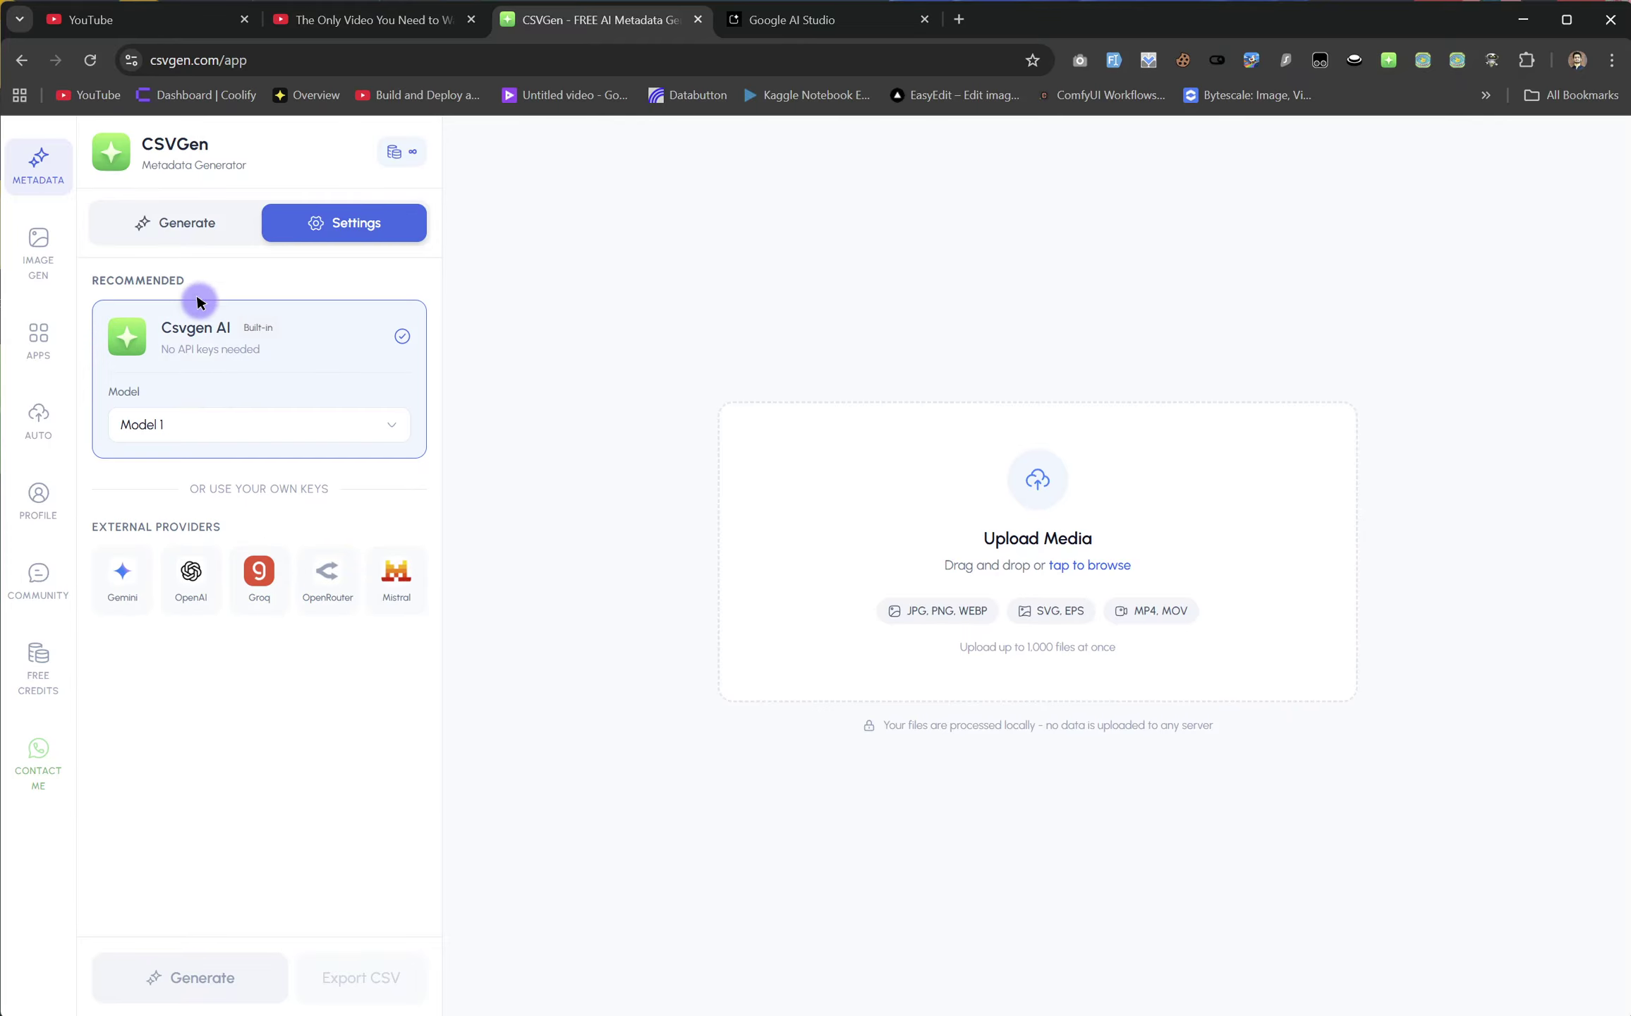
# - In the metadata generation options, set the title length to a minimum of 10 and a maximum of 22 words
pyautogui.click(182, 221)
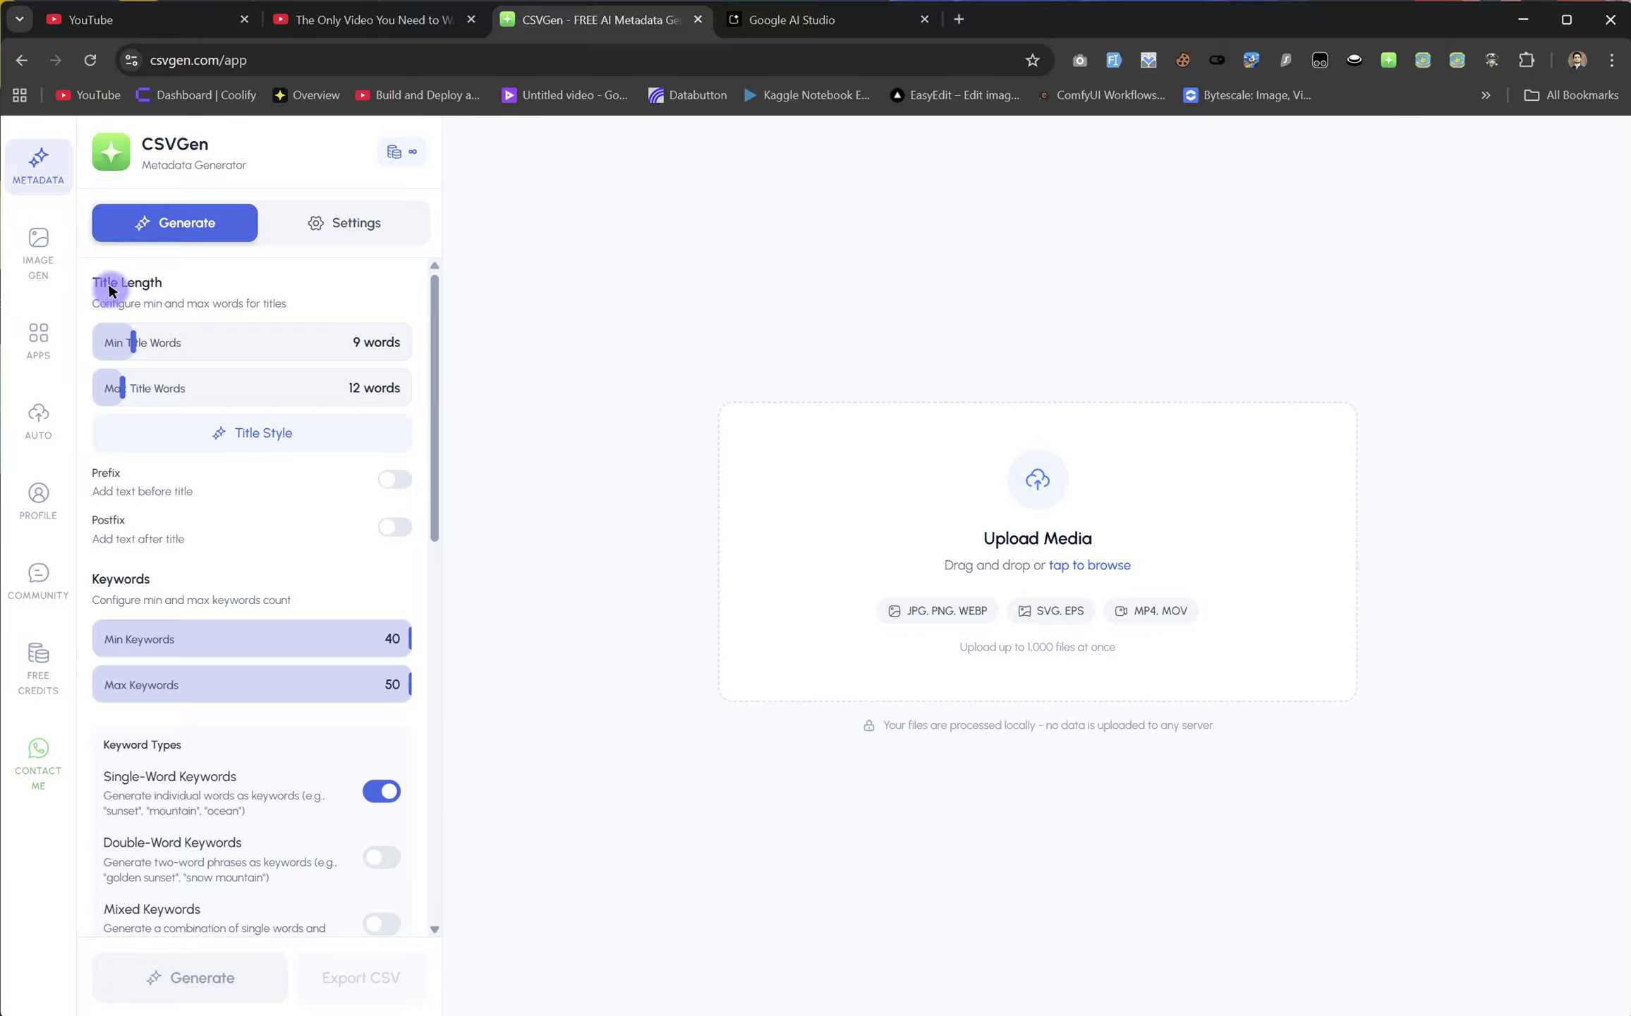
pyautogui.moveTo(100, 282); pyautogui.dragTo(187, 279)
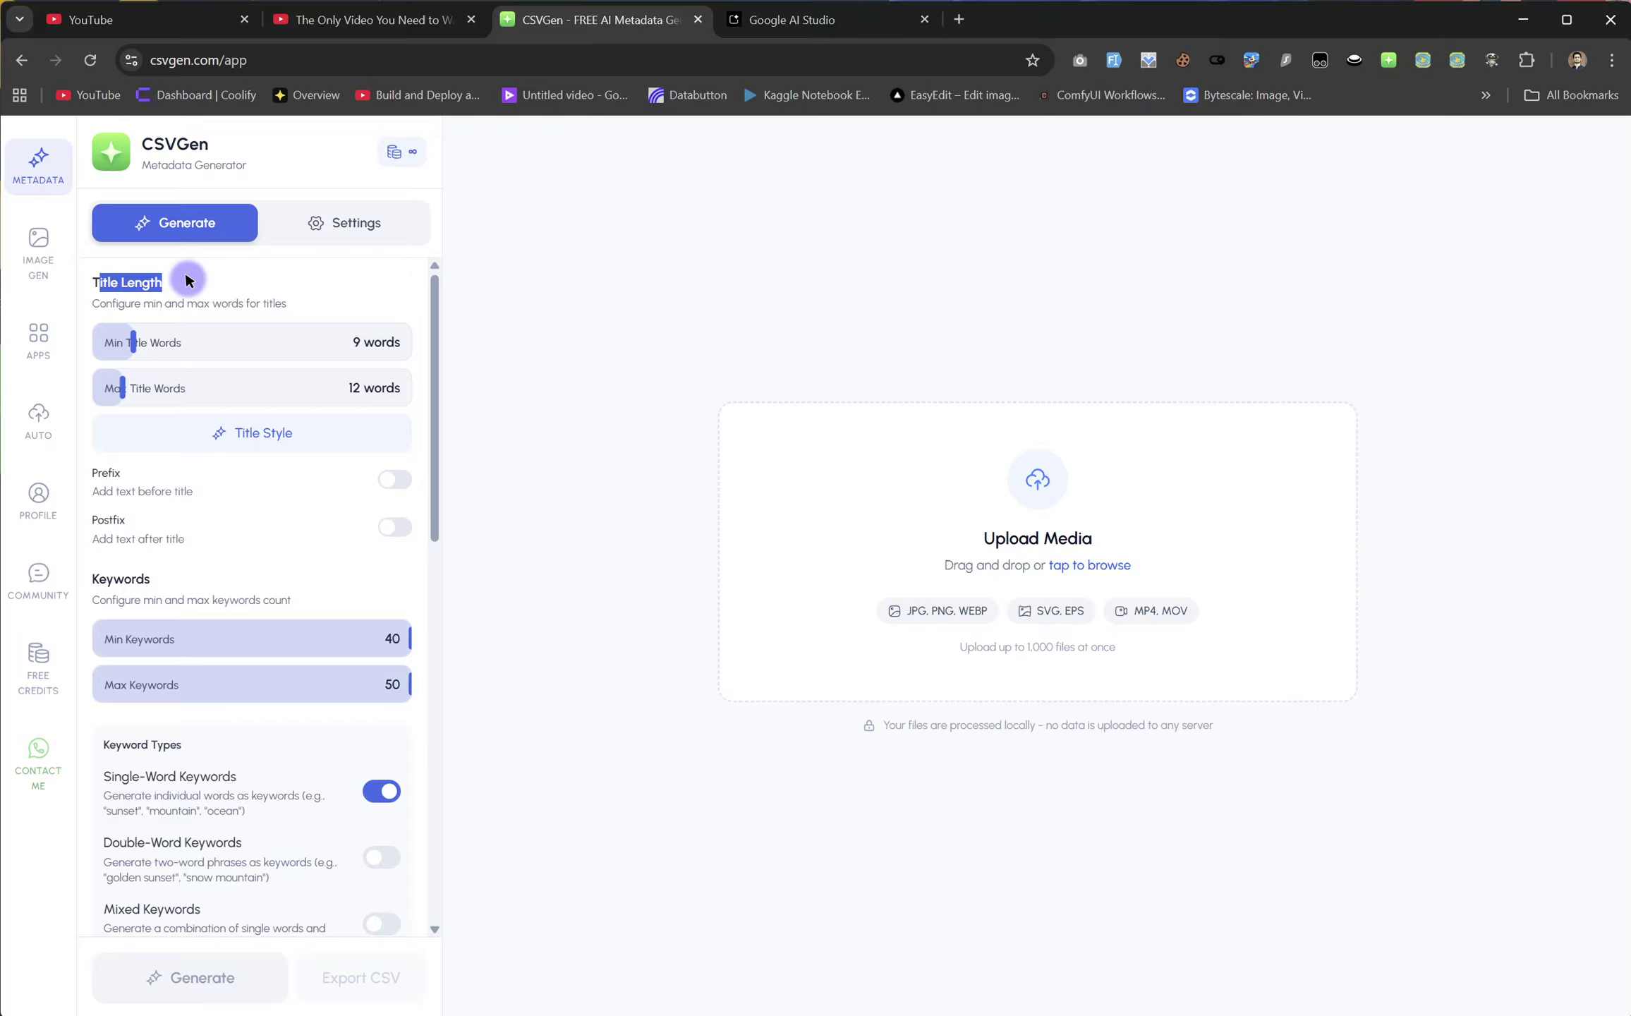
pyautogui.moveTo(123, 338); pyautogui.dragTo(273, 344)
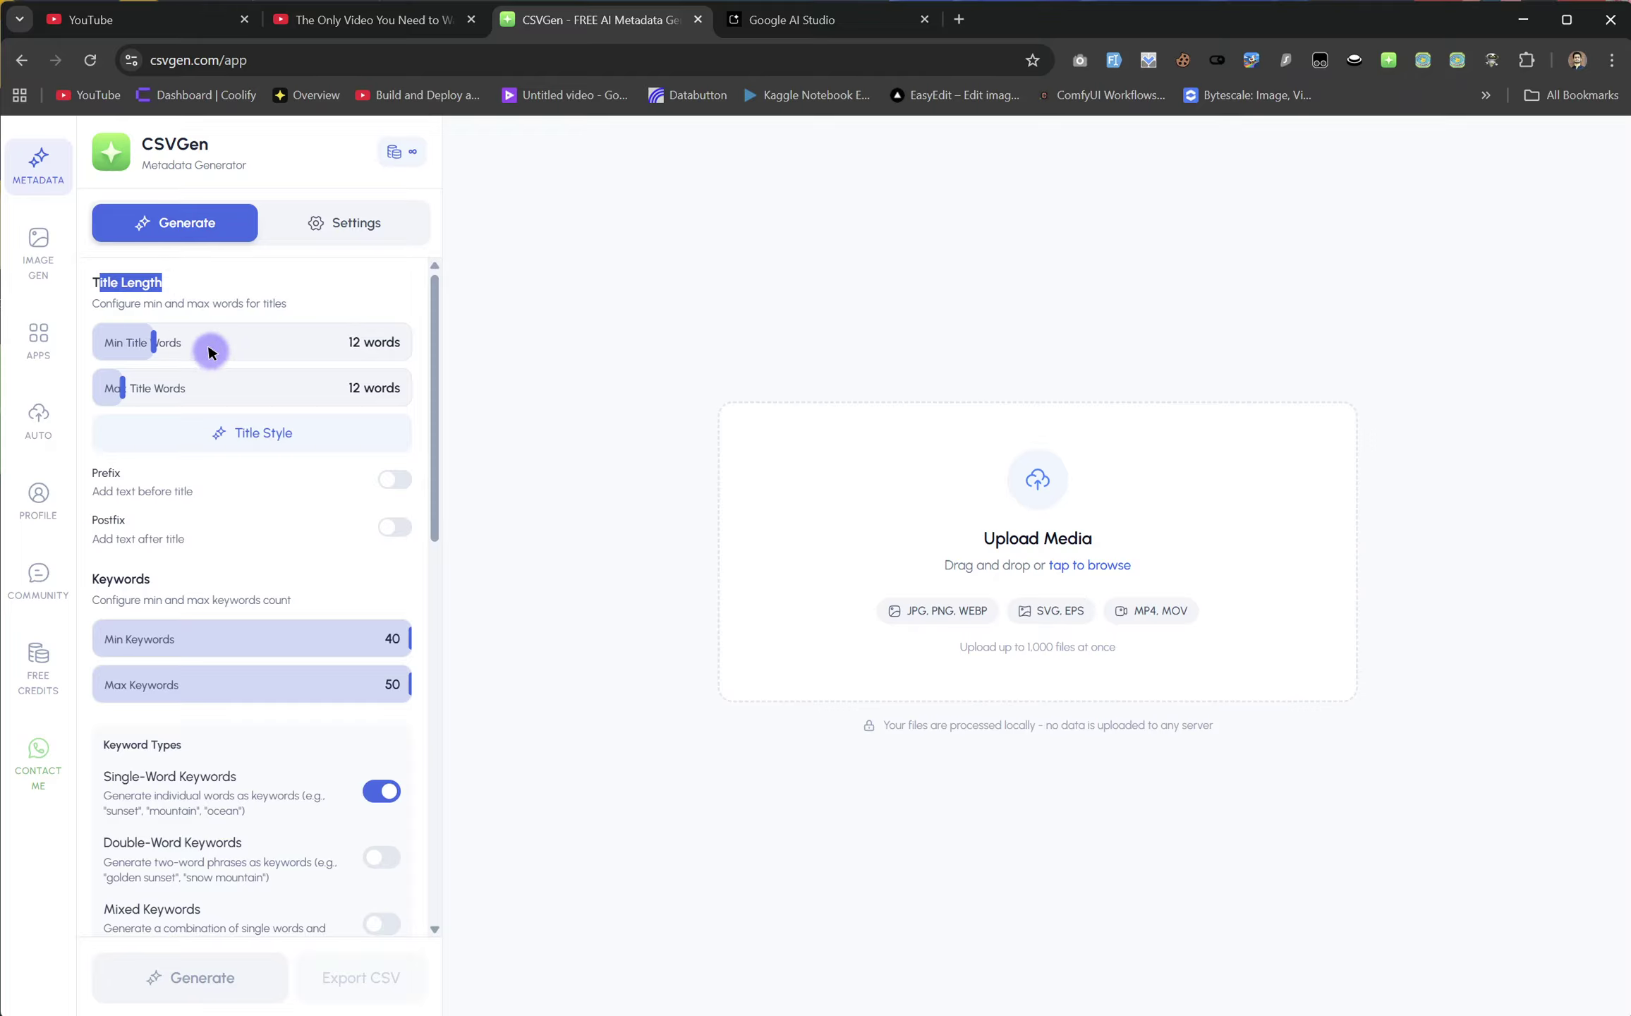
pyautogui.moveTo(122, 387); pyautogui.dragTo(332, 388)
pyautogui.click(108, 339)
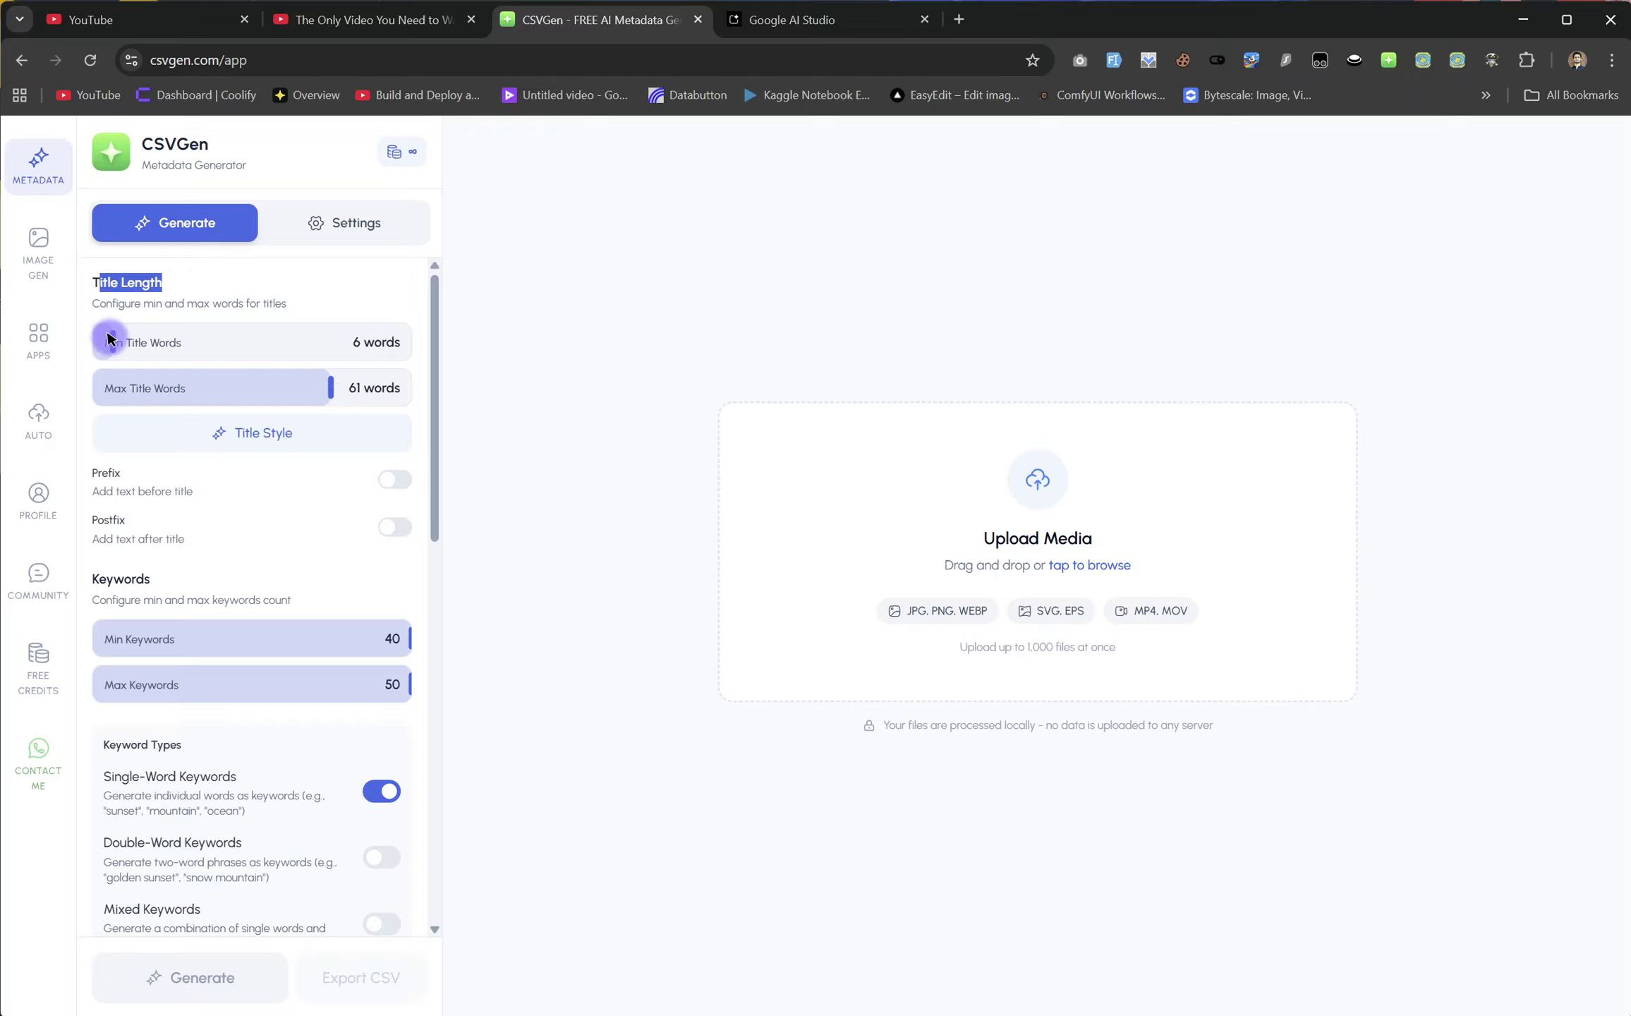
pyautogui.click(132, 340)
pyautogui.moveTo(322, 399); pyautogui.dragTo(139, 346)
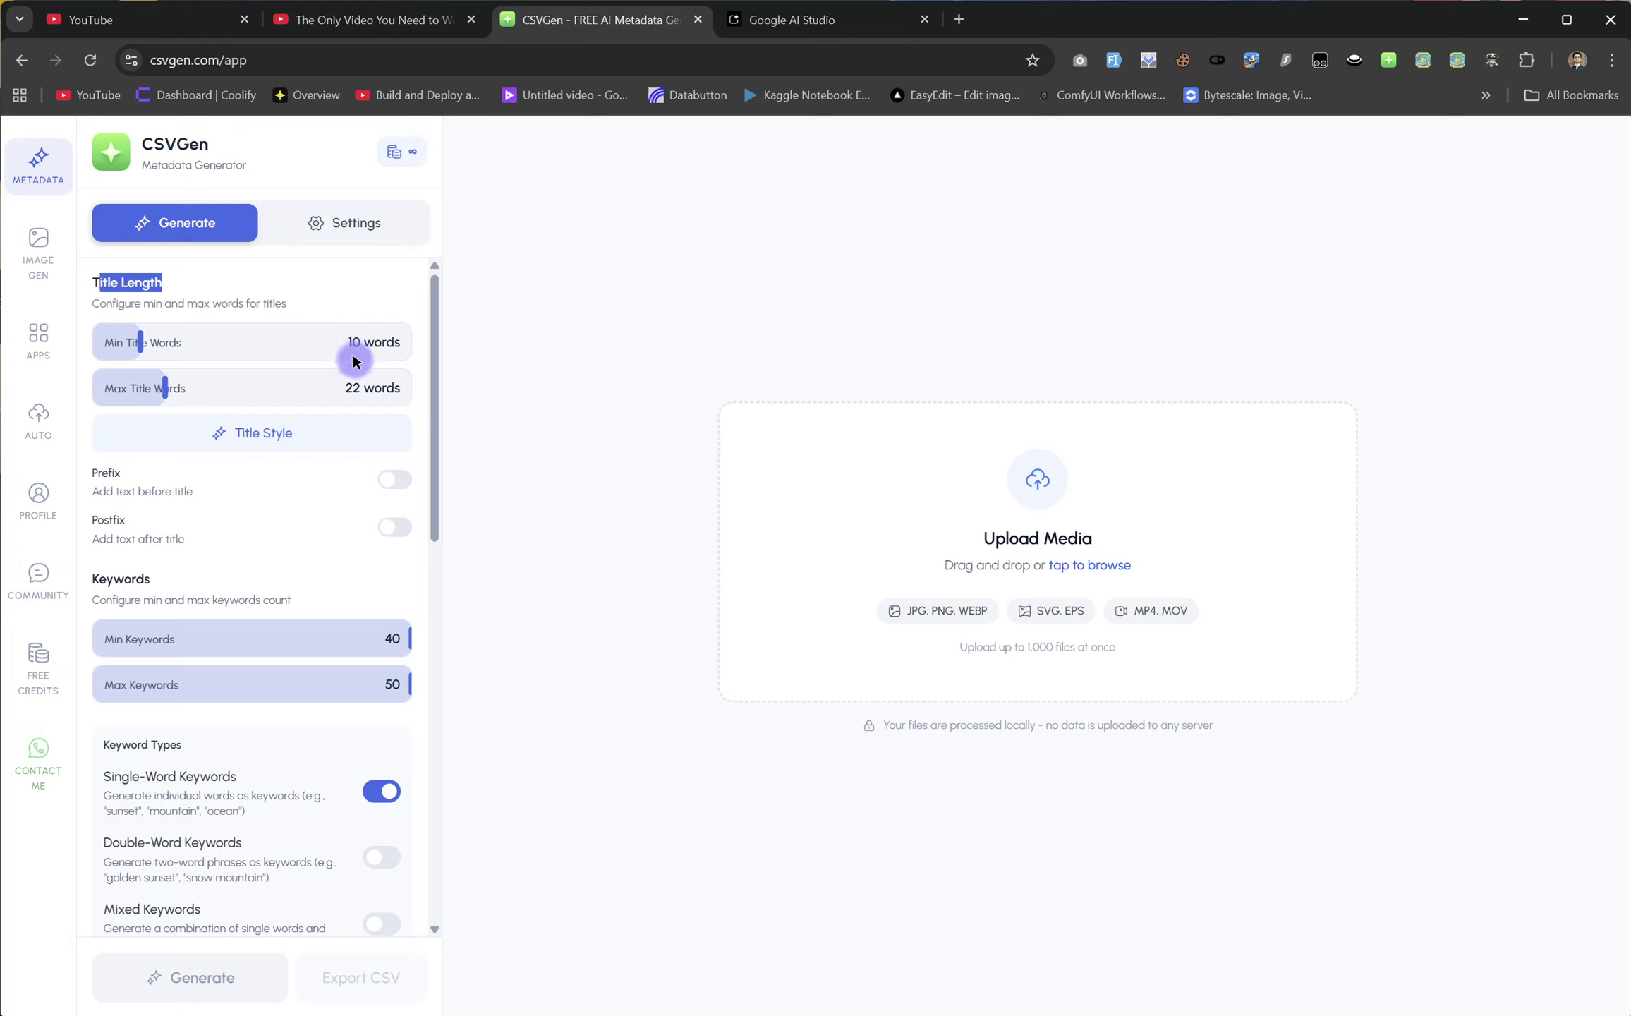
# - View the available title styles and close the list without choosing another one
pyautogui.click(255, 419)
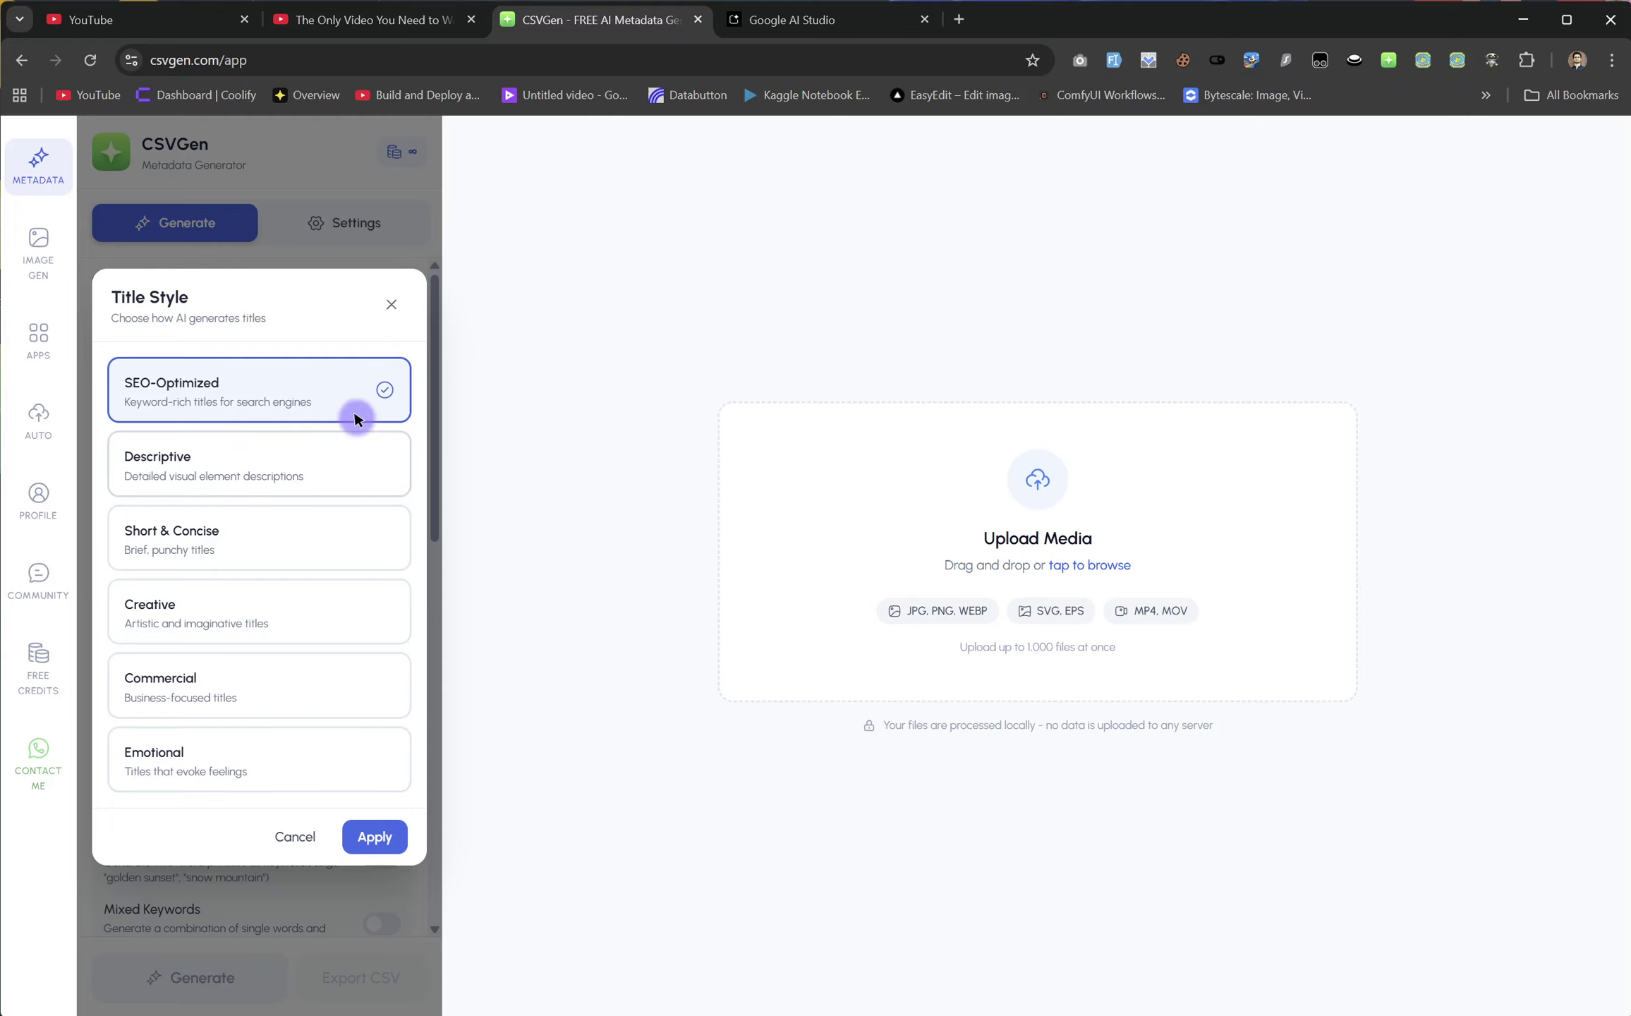
pyautogui.click(381, 304)
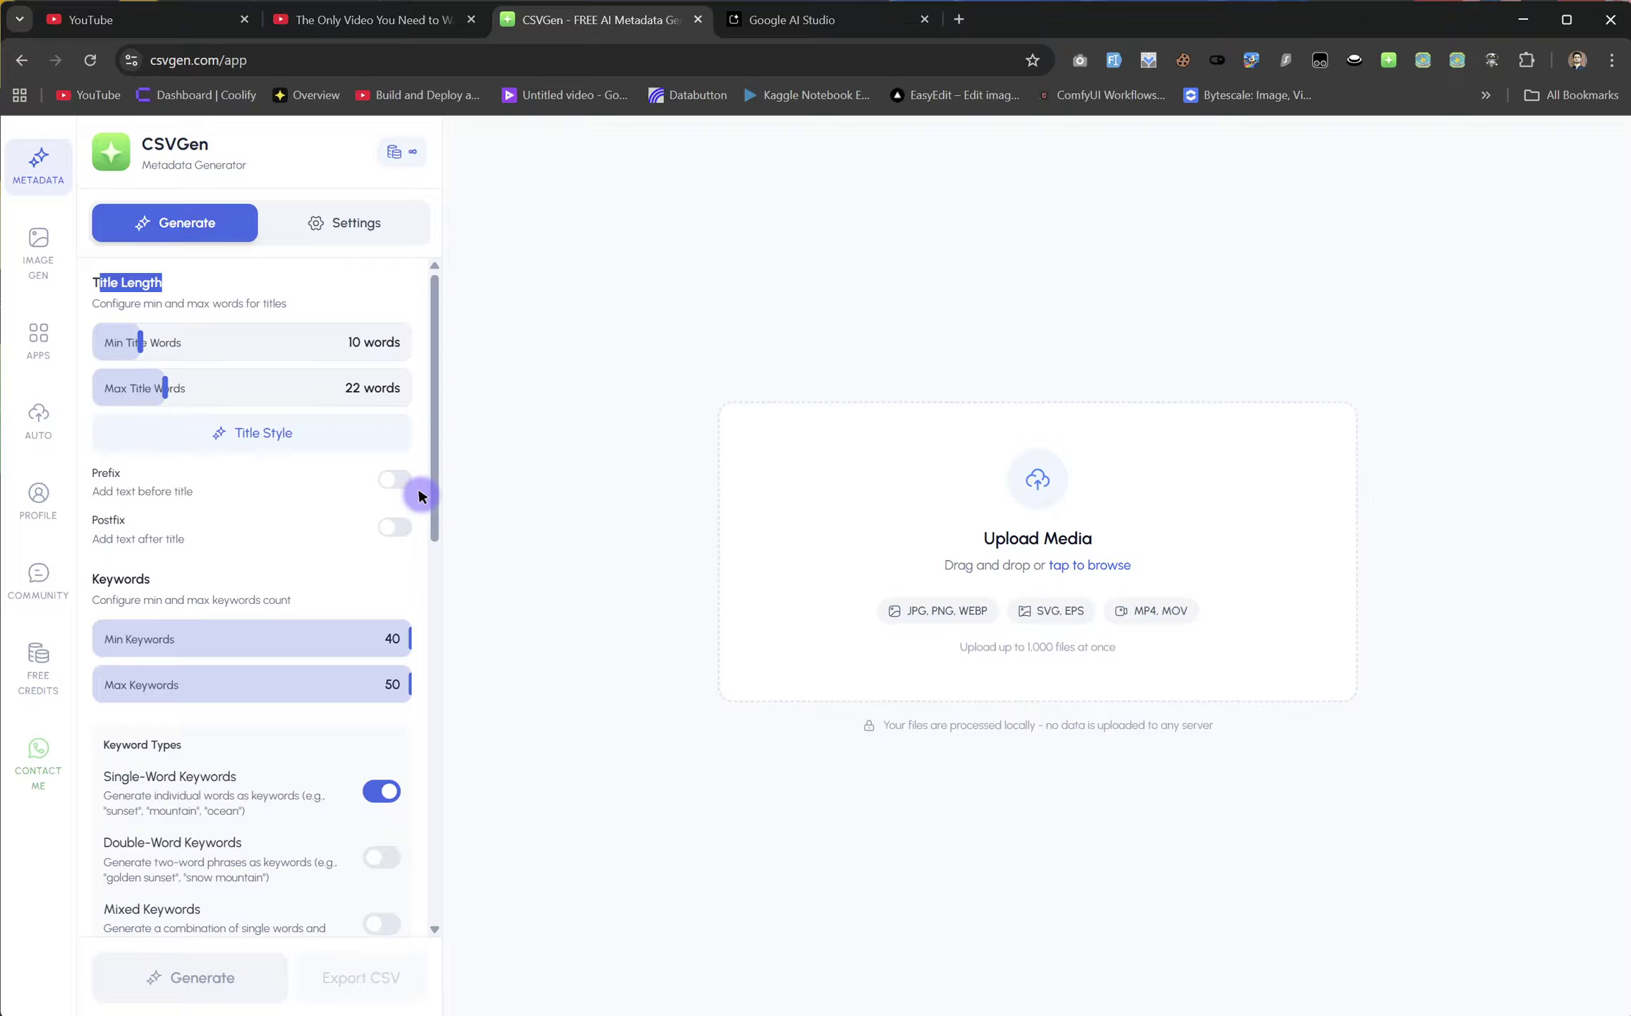
# - Enable the title prefix and clear its text, and enable the title postfix with its field left empty
pyautogui.click(399, 481)
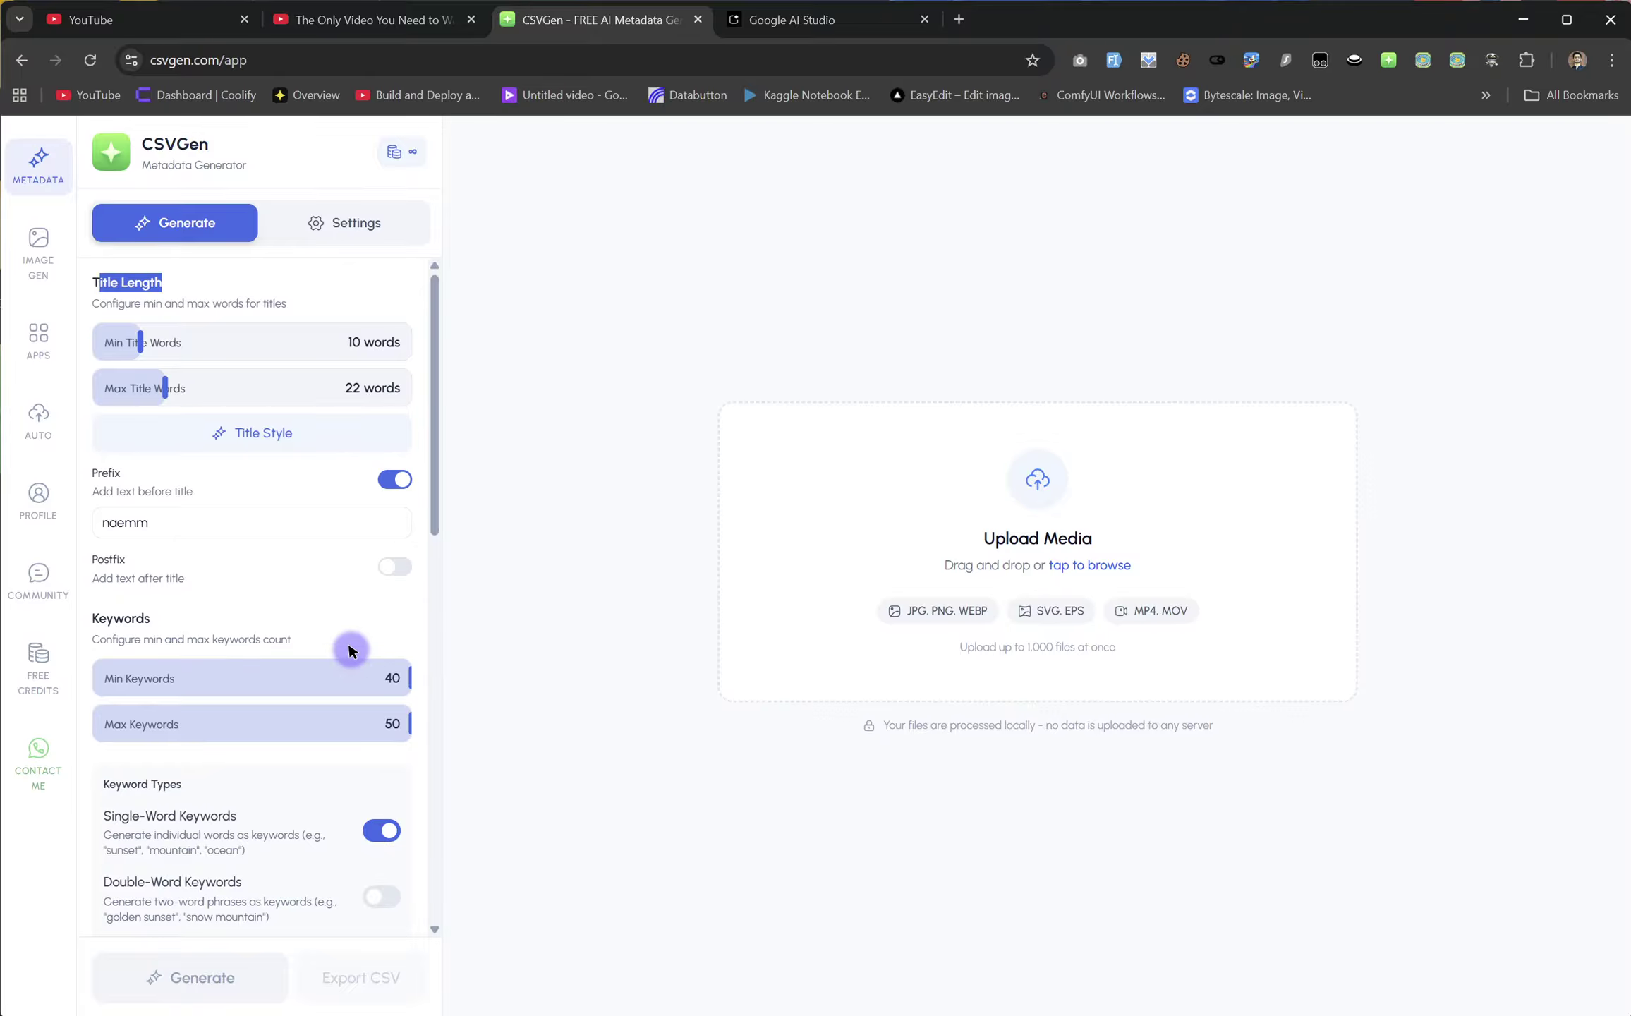
pyautogui.moveTo(174, 524); pyautogui.dragTo(69, 511)
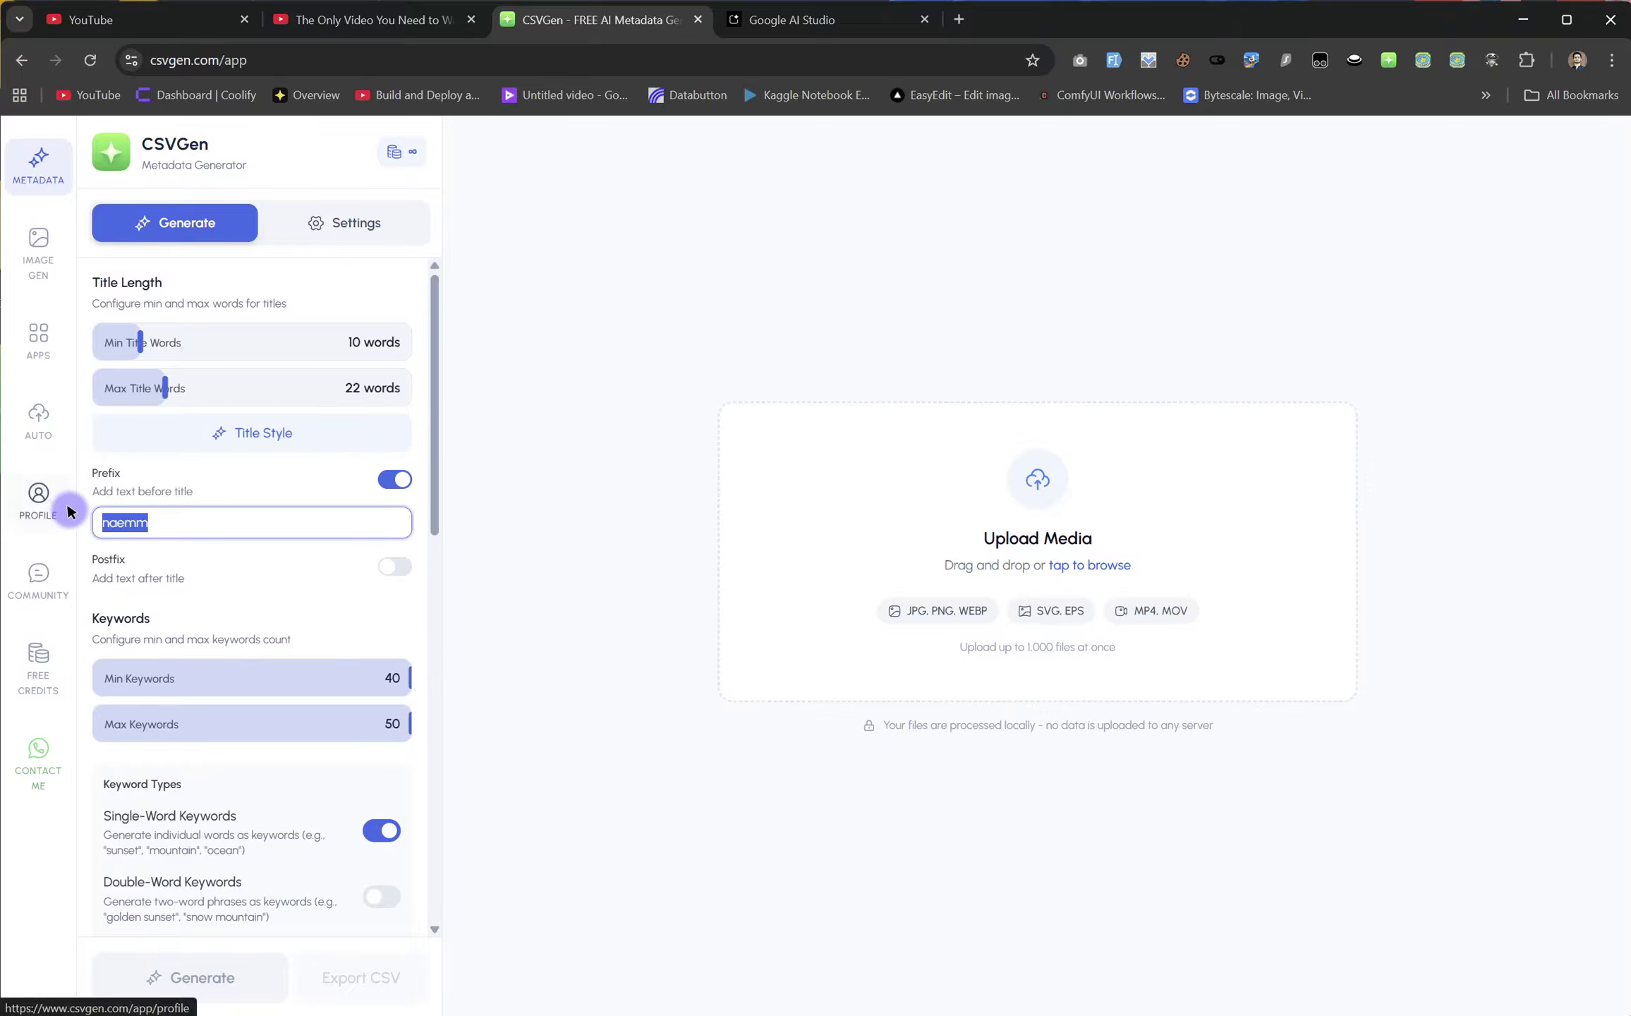
pyautogui.press('BackSpace')
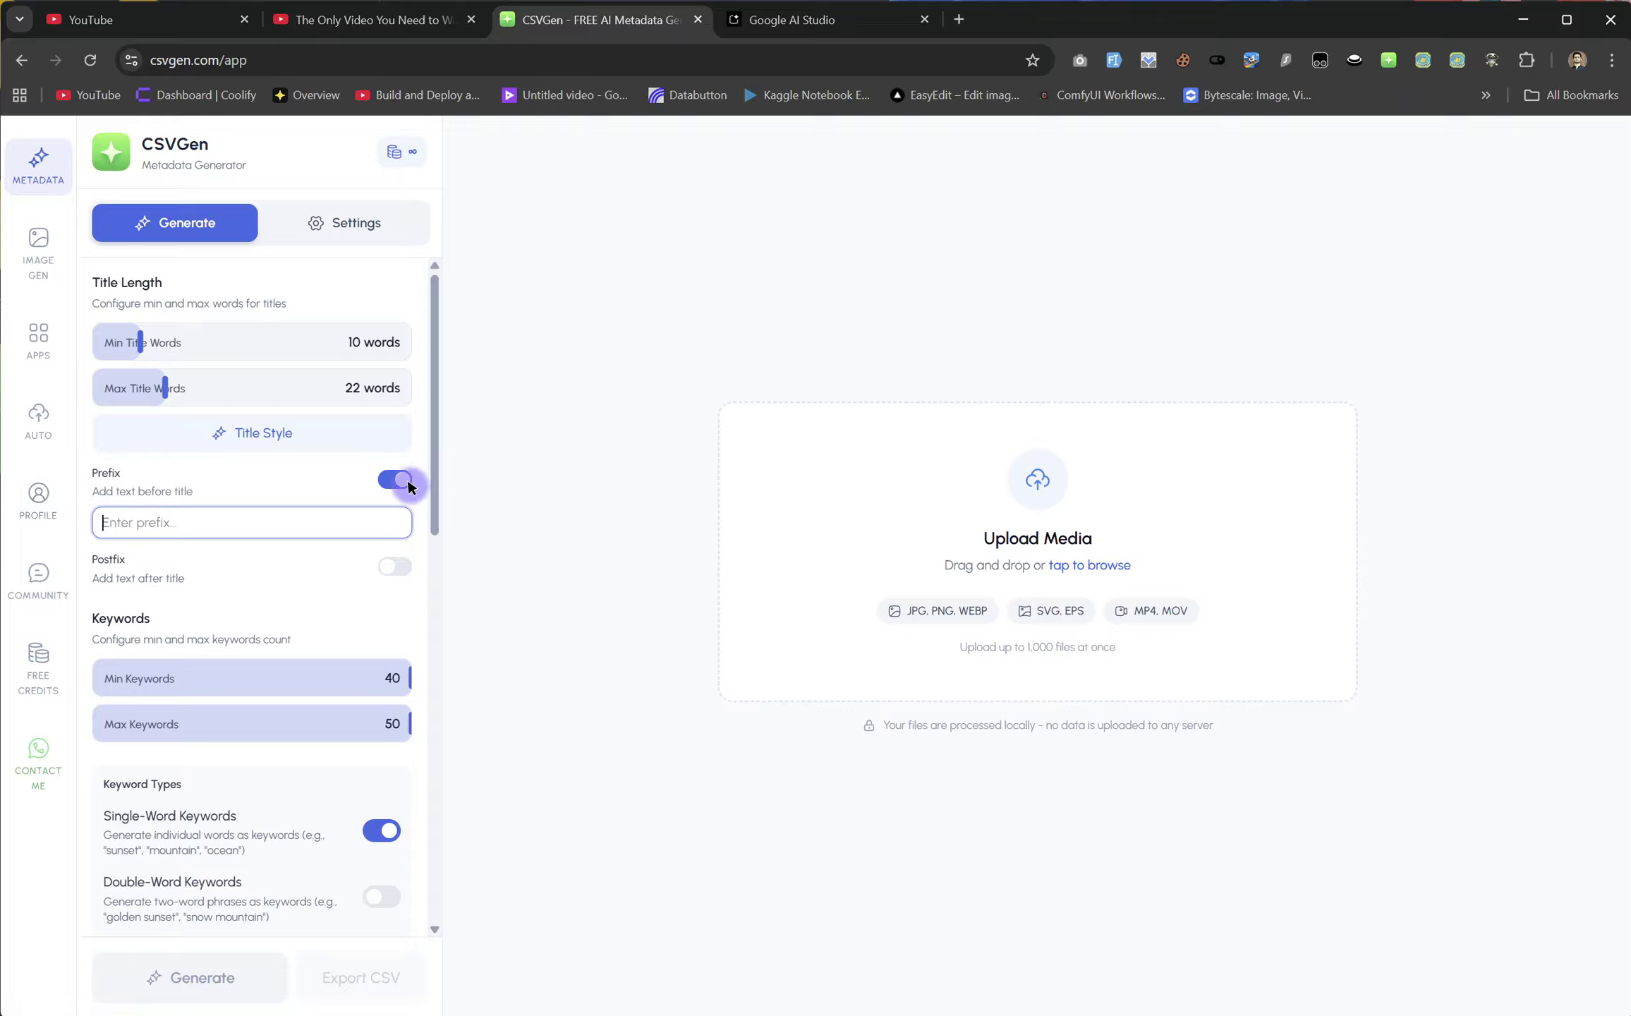
pyautogui.click(393, 567)
pyautogui.click(144, 619)
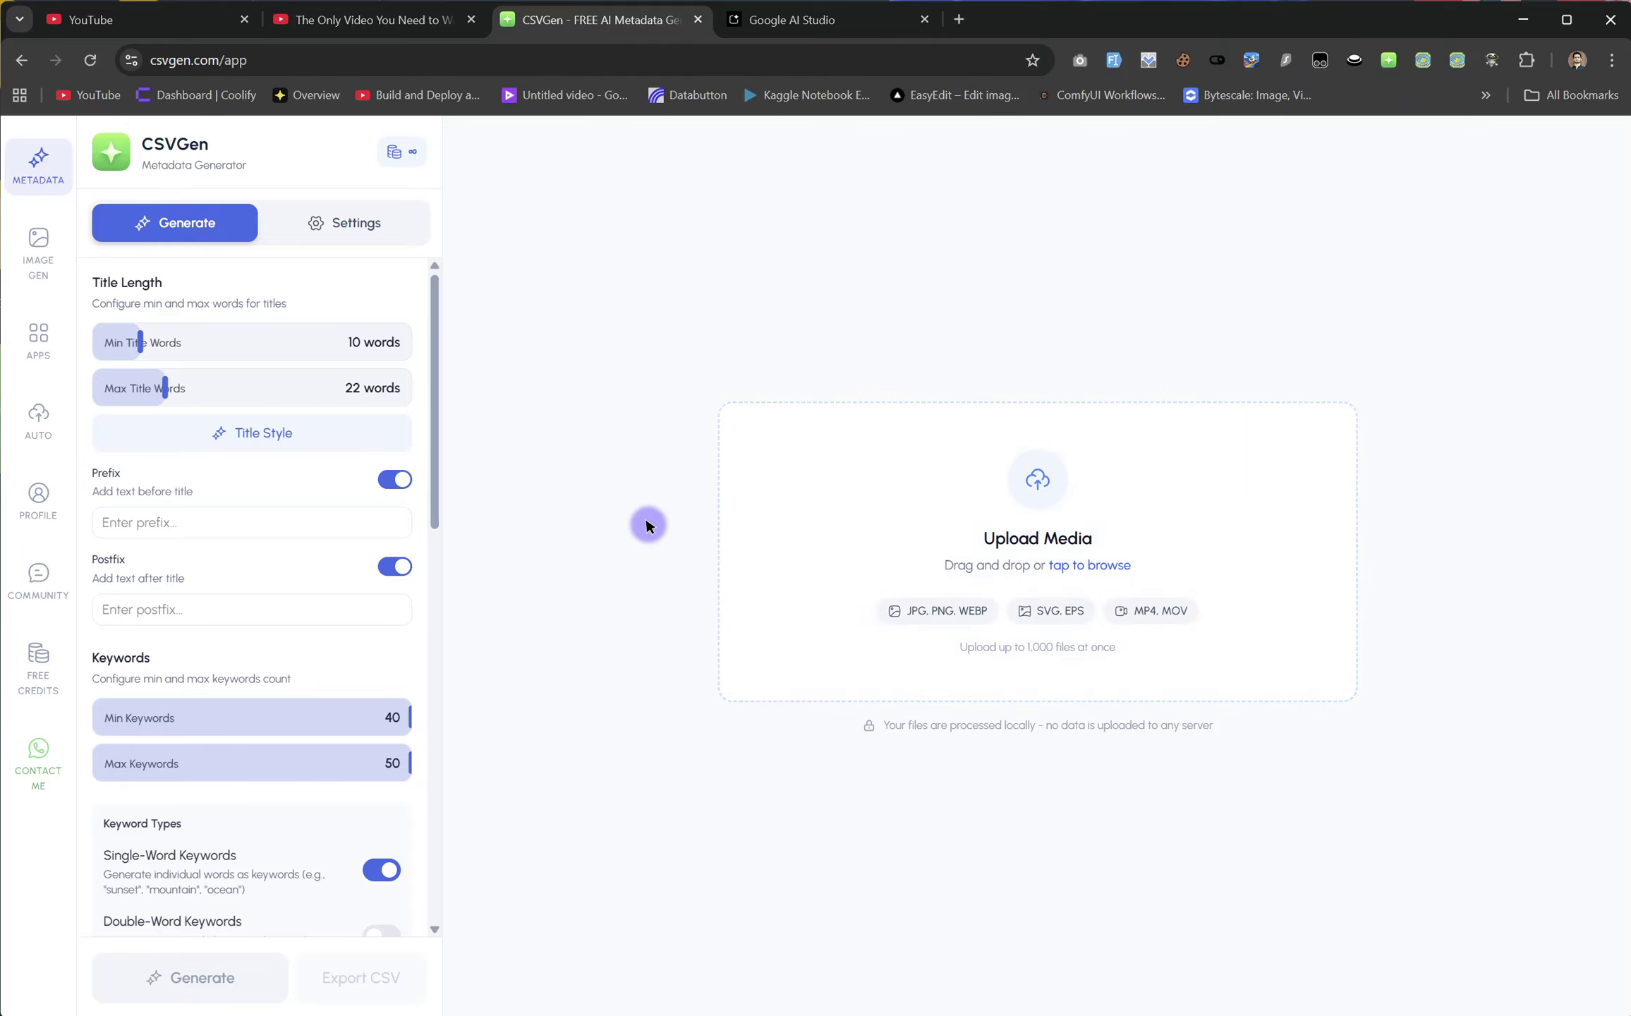
# - Turn off the title prefix and postfix, and set the keyword count to a minimum of 37 and a maximum of 50
pyautogui.click(395, 479)
pyautogui.click(396, 528)
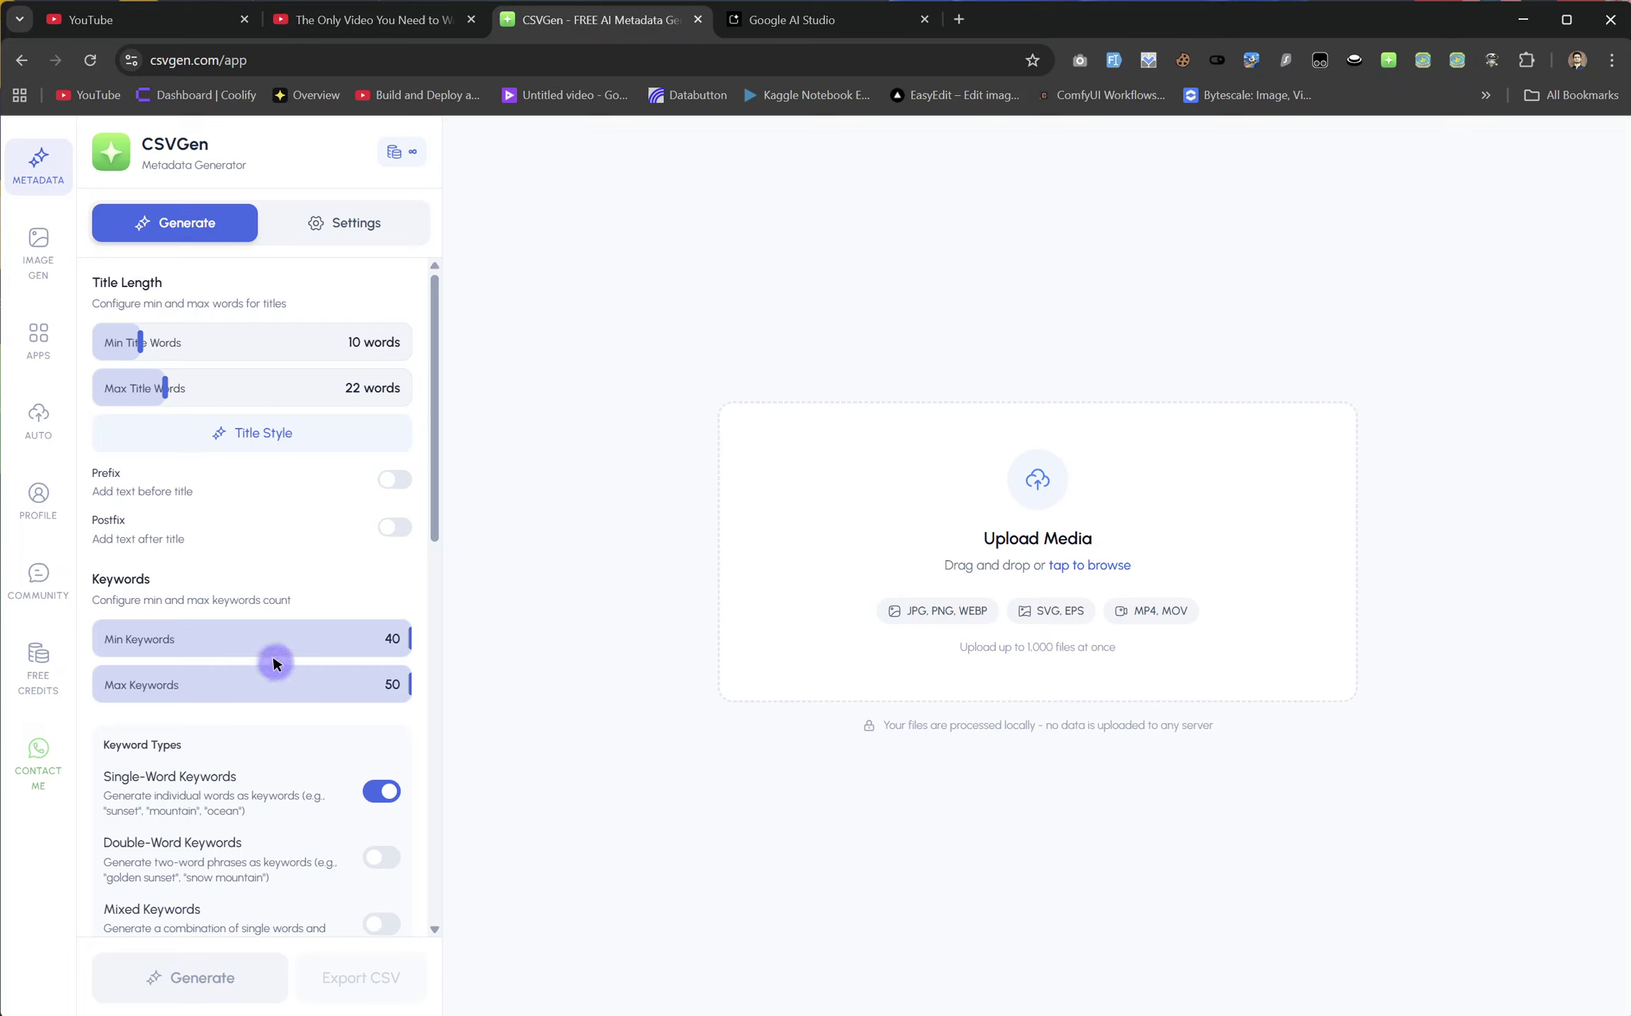
pyautogui.moveTo(292, 651); pyautogui.dragTo(200, 644)
pyautogui.moveTo(305, 677); pyautogui.dragTo(422, 684)
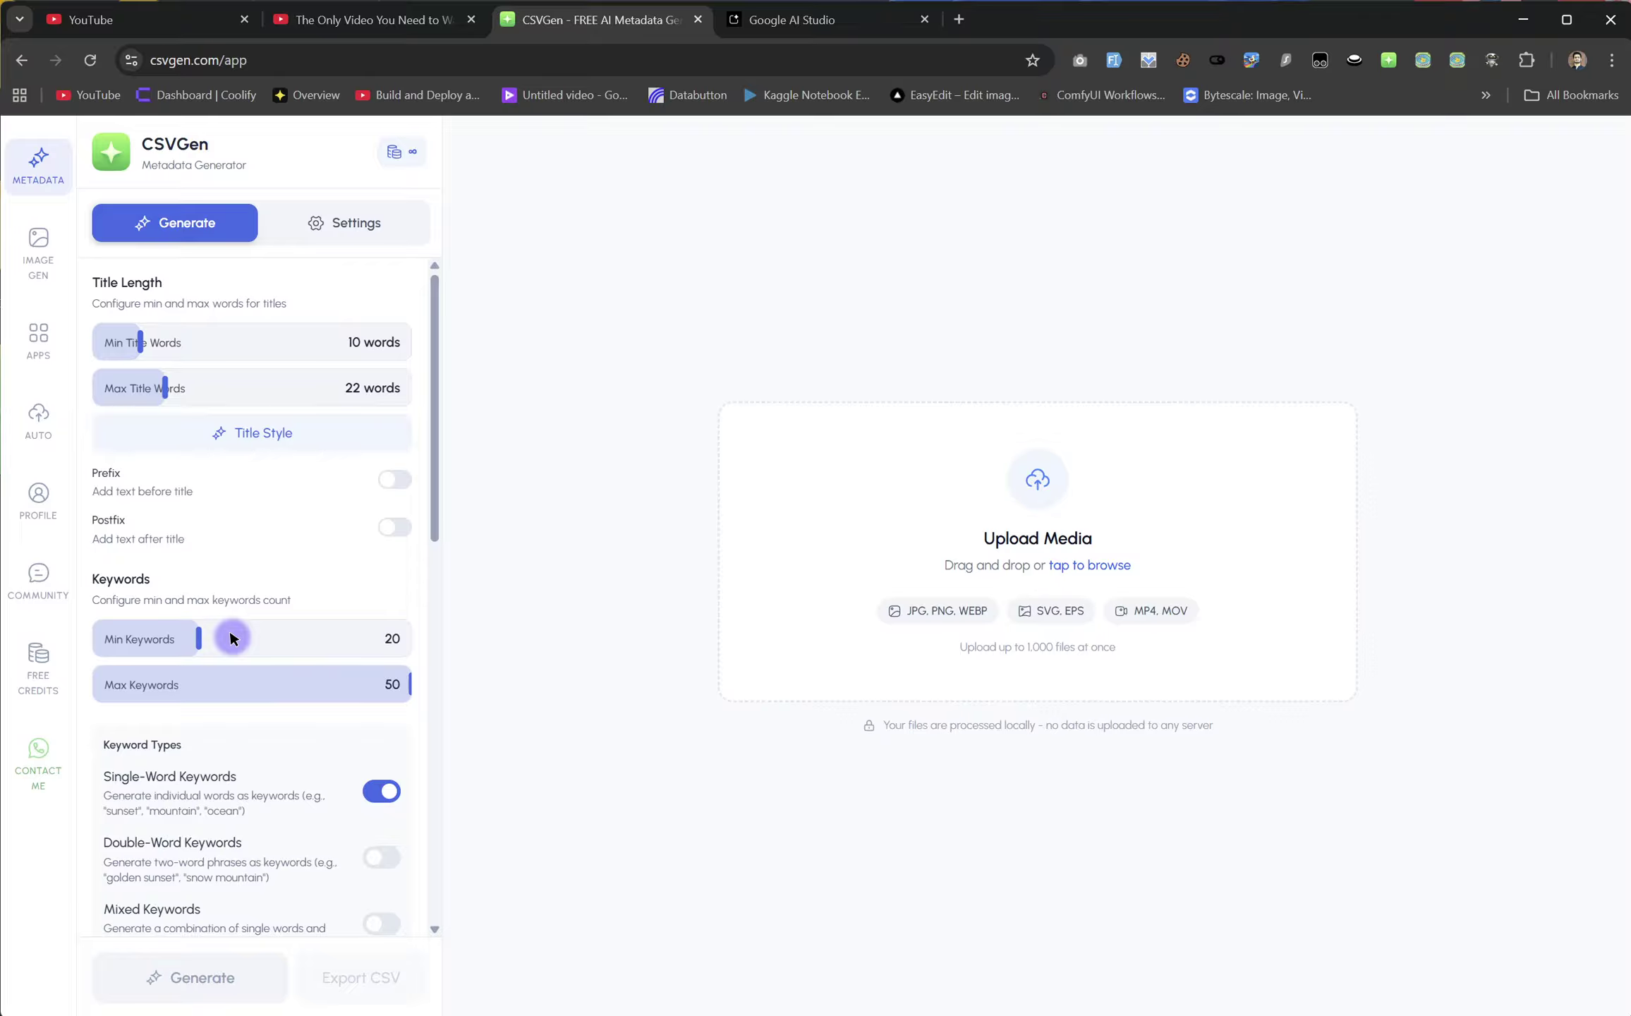
pyautogui.moveTo(230, 637); pyautogui.dragTo(378, 591)
# - Try the double-word and mixed keyword types, and switch back to single-word keywords
pyautogui.scroll(-1, 377, 576)
pyautogui.scroll(-5, 303, 565)
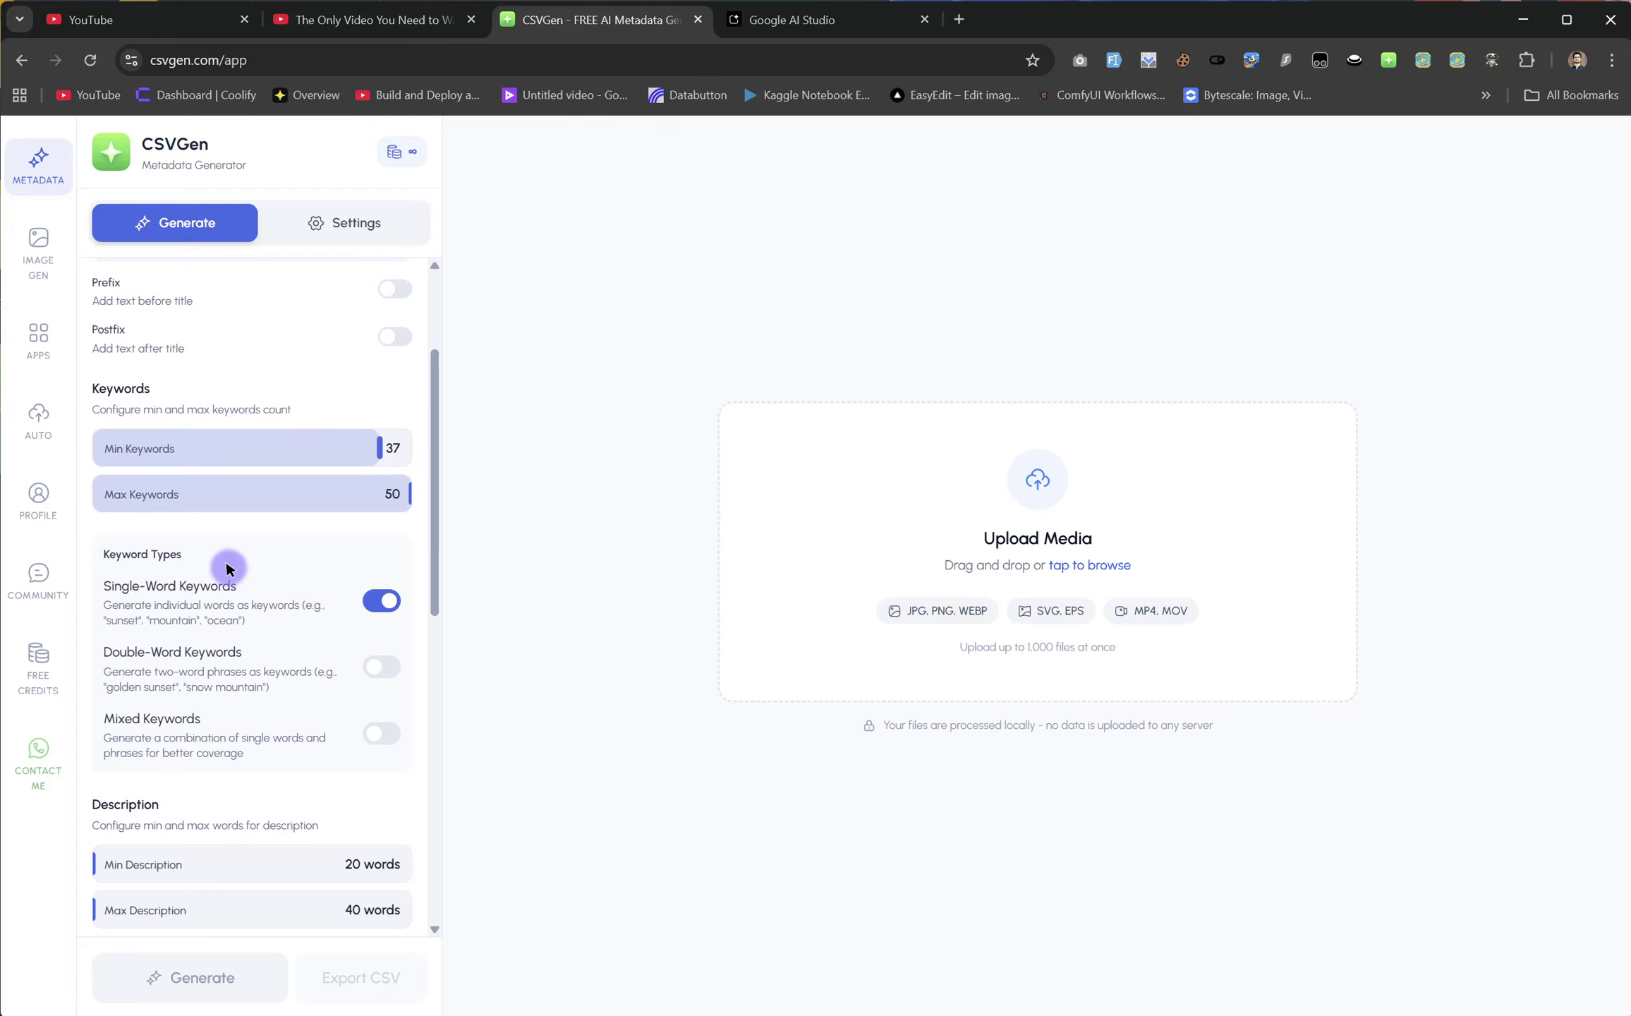
pyautogui.scroll(6, 197, 554)
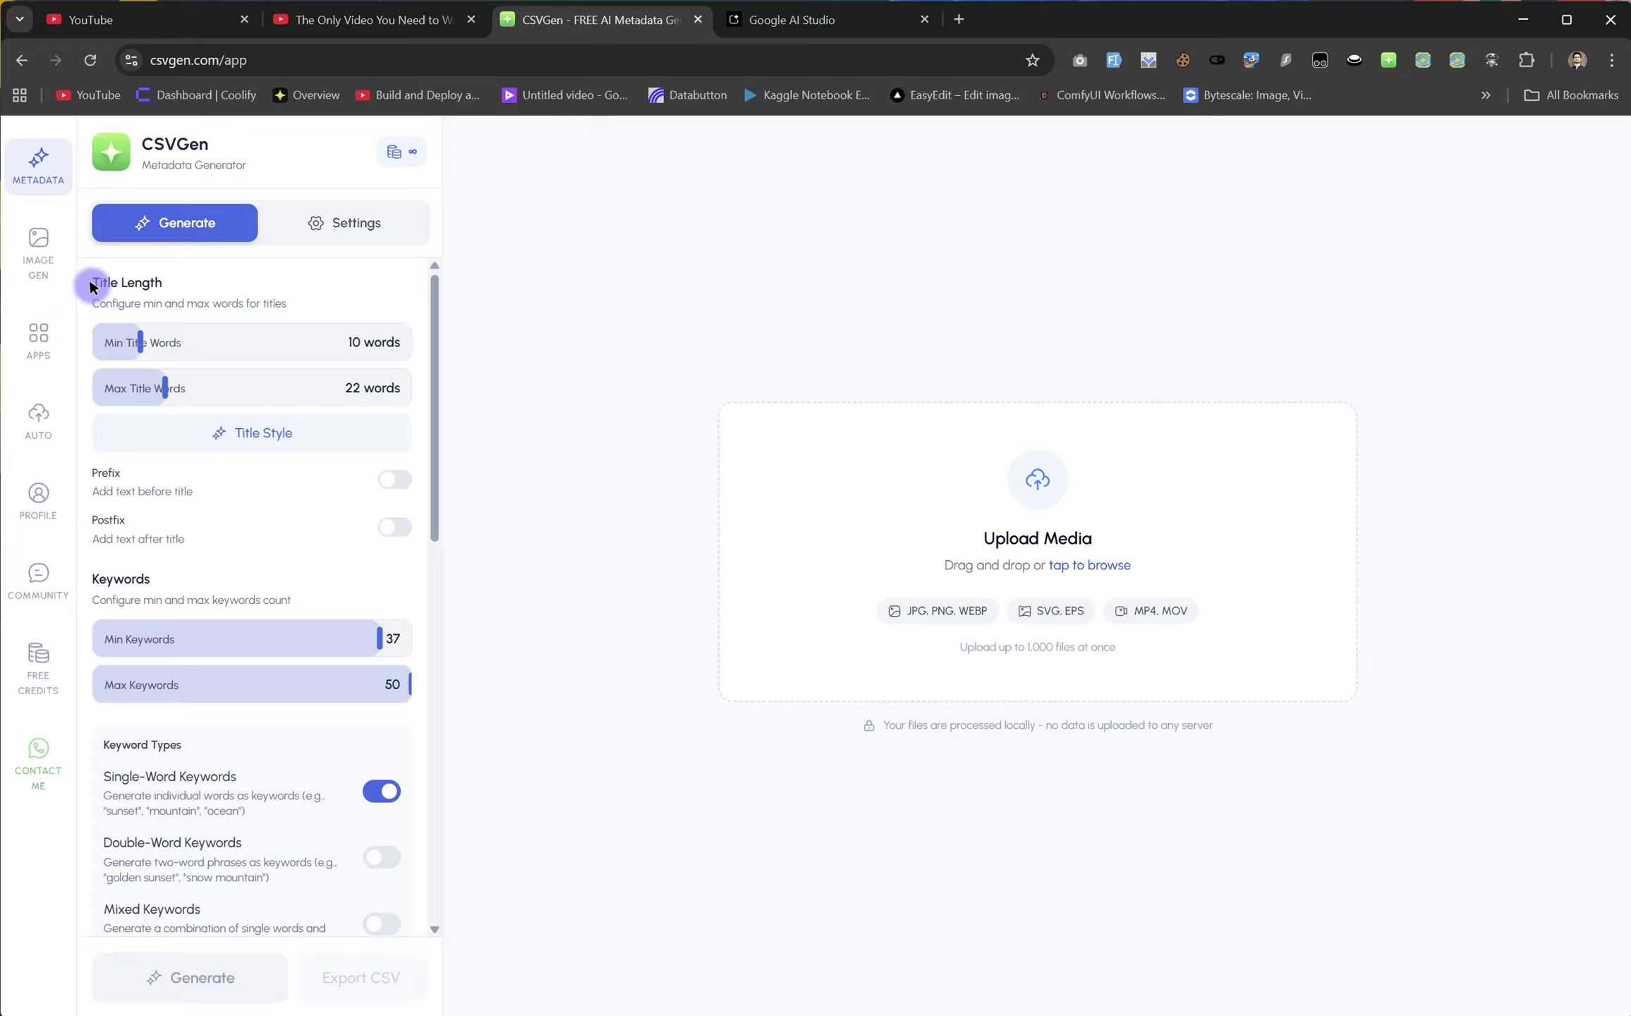
pyautogui.scroll(-4, 205, 483)
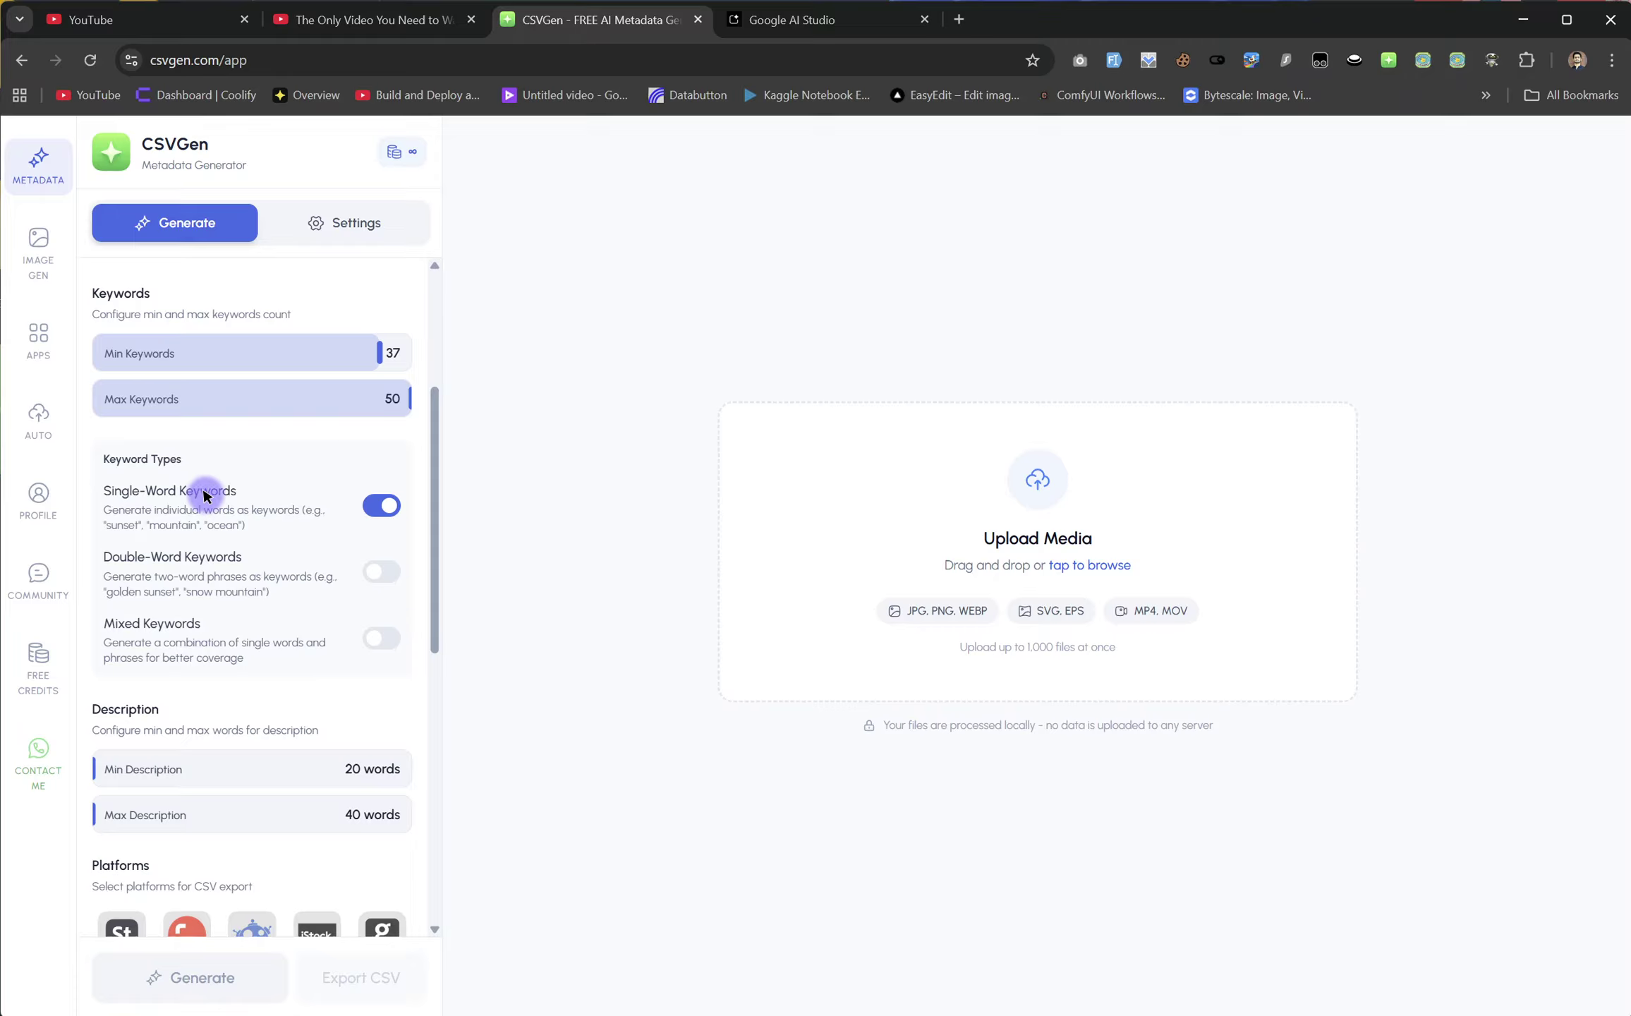
pyautogui.click(374, 575)
pyautogui.click(376, 644)
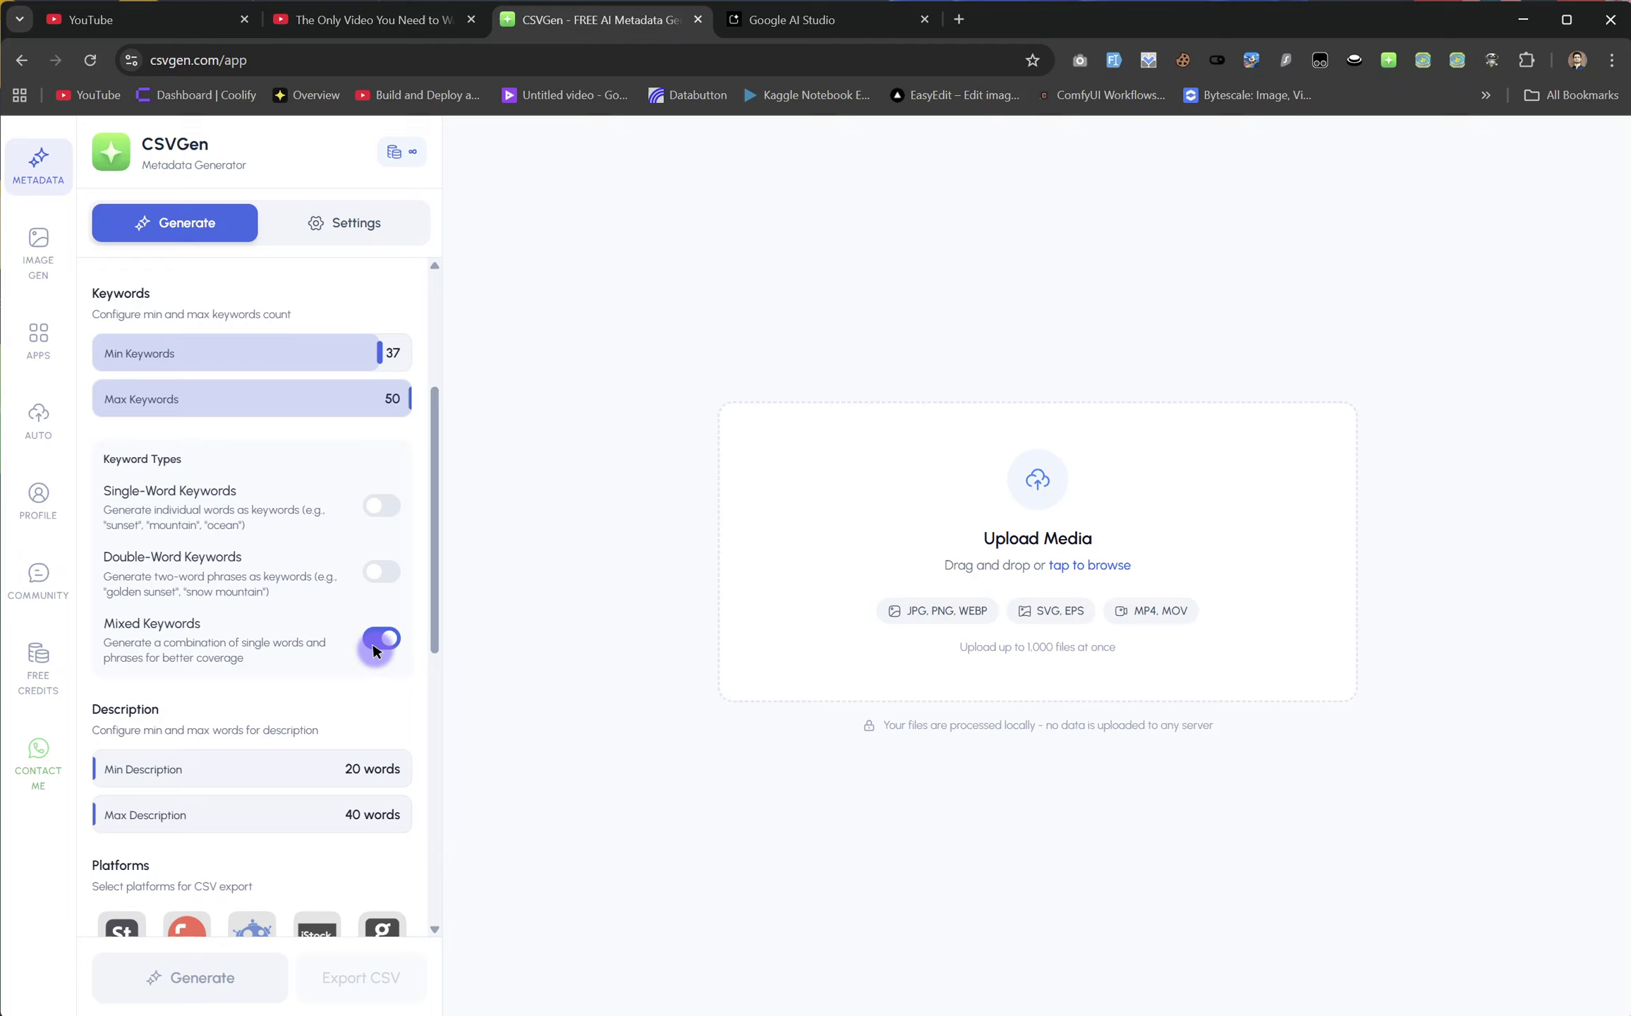
pyautogui.click(378, 501)
# - Set the description length to a minimum of 24 and a maximum of 51 words
pyautogui.scroll(4, 370, 543)
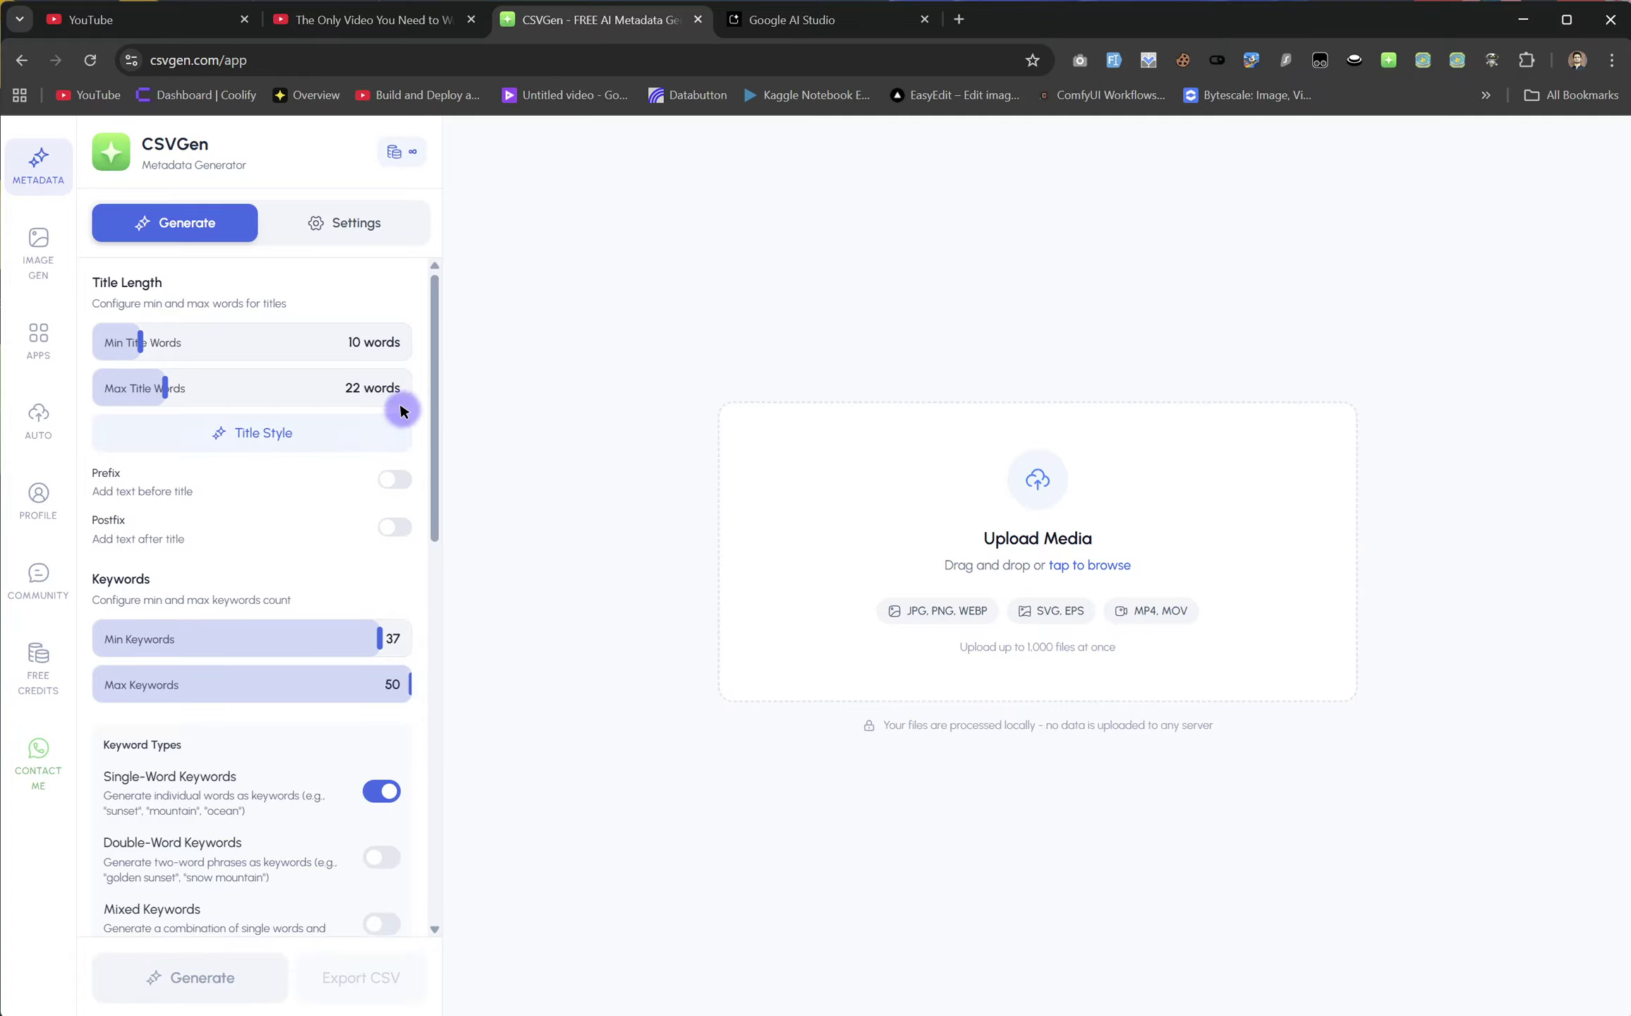
pyautogui.scroll(-5, 400, 409)
pyautogui.scroll(2, 400, 411)
pyautogui.scroll(3, 393, 416)
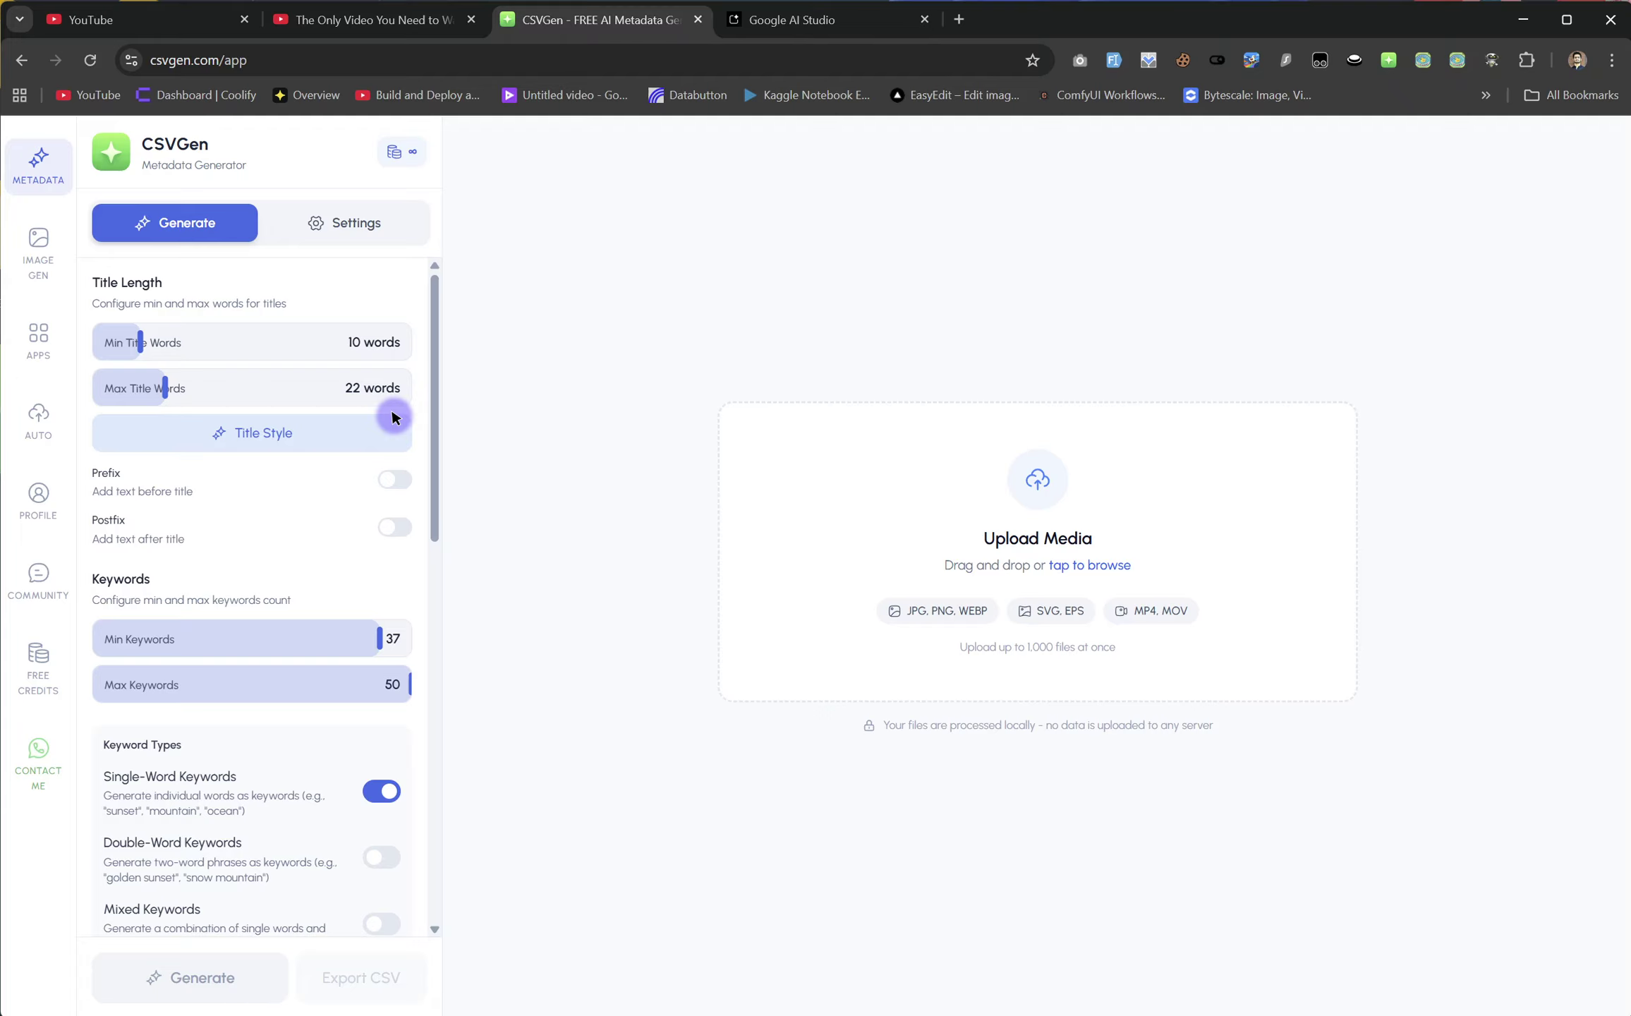
pyautogui.scroll(-2, 392, 415)
pyautogui.scroll(-3, 392, 414)
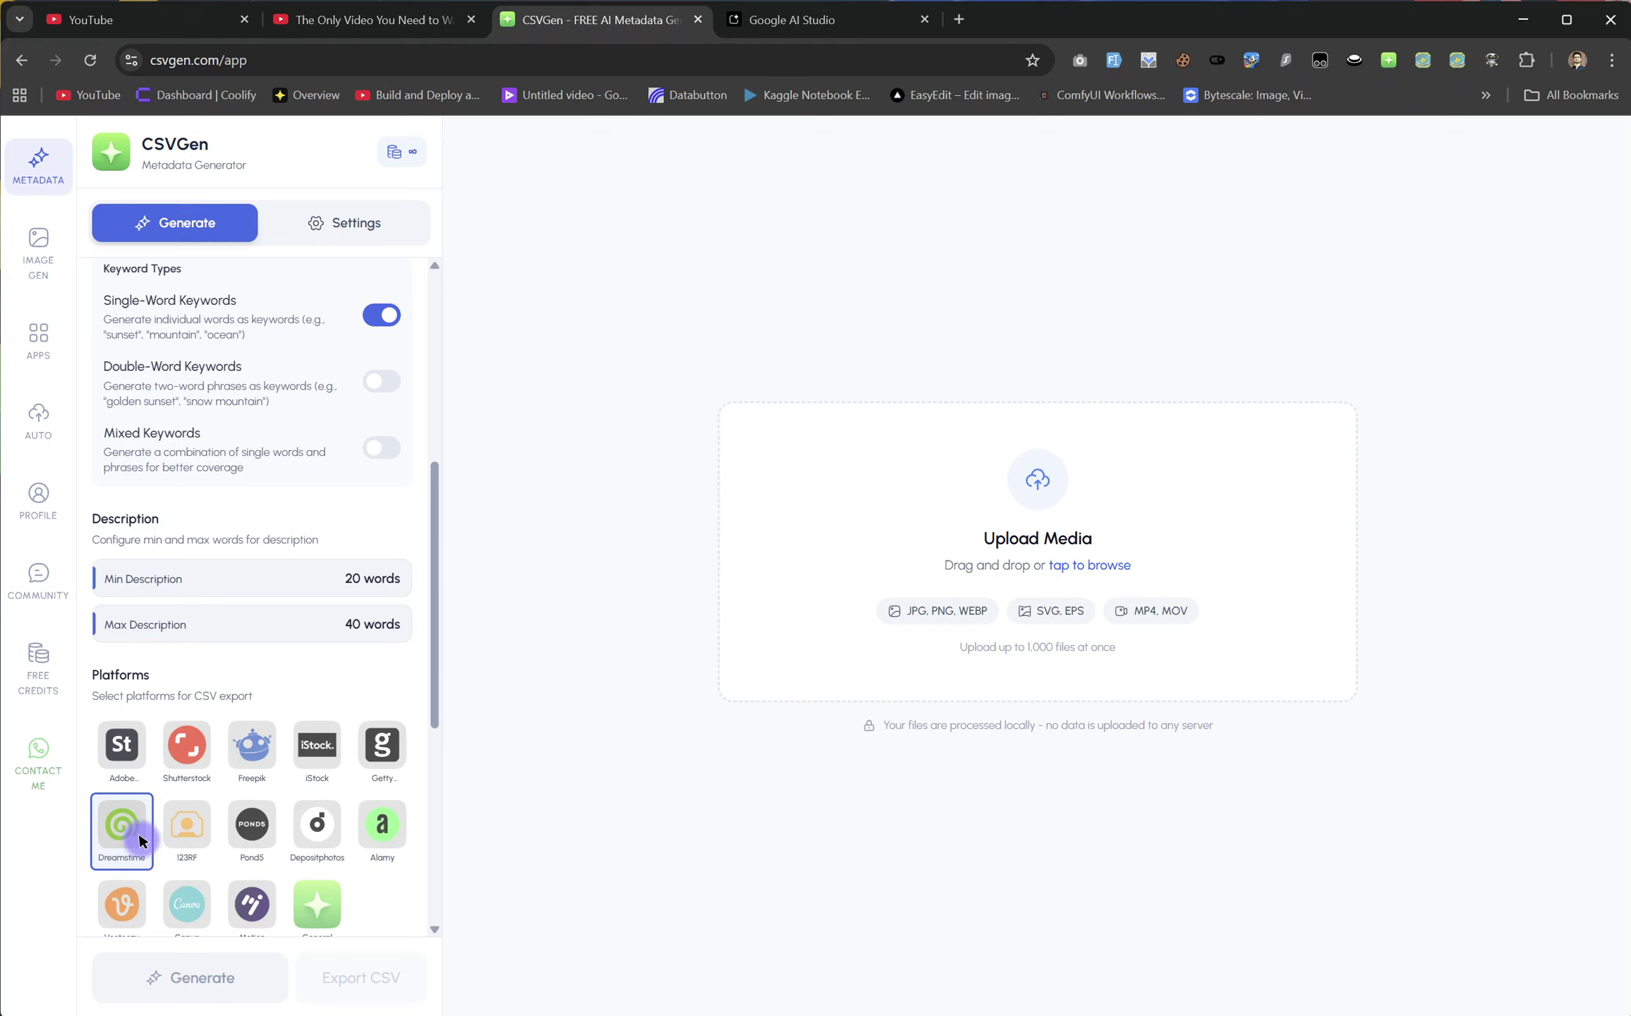
pyautogui.scroll(-1, 235, 787)
pyautogui.scroll(3, 226, 755)
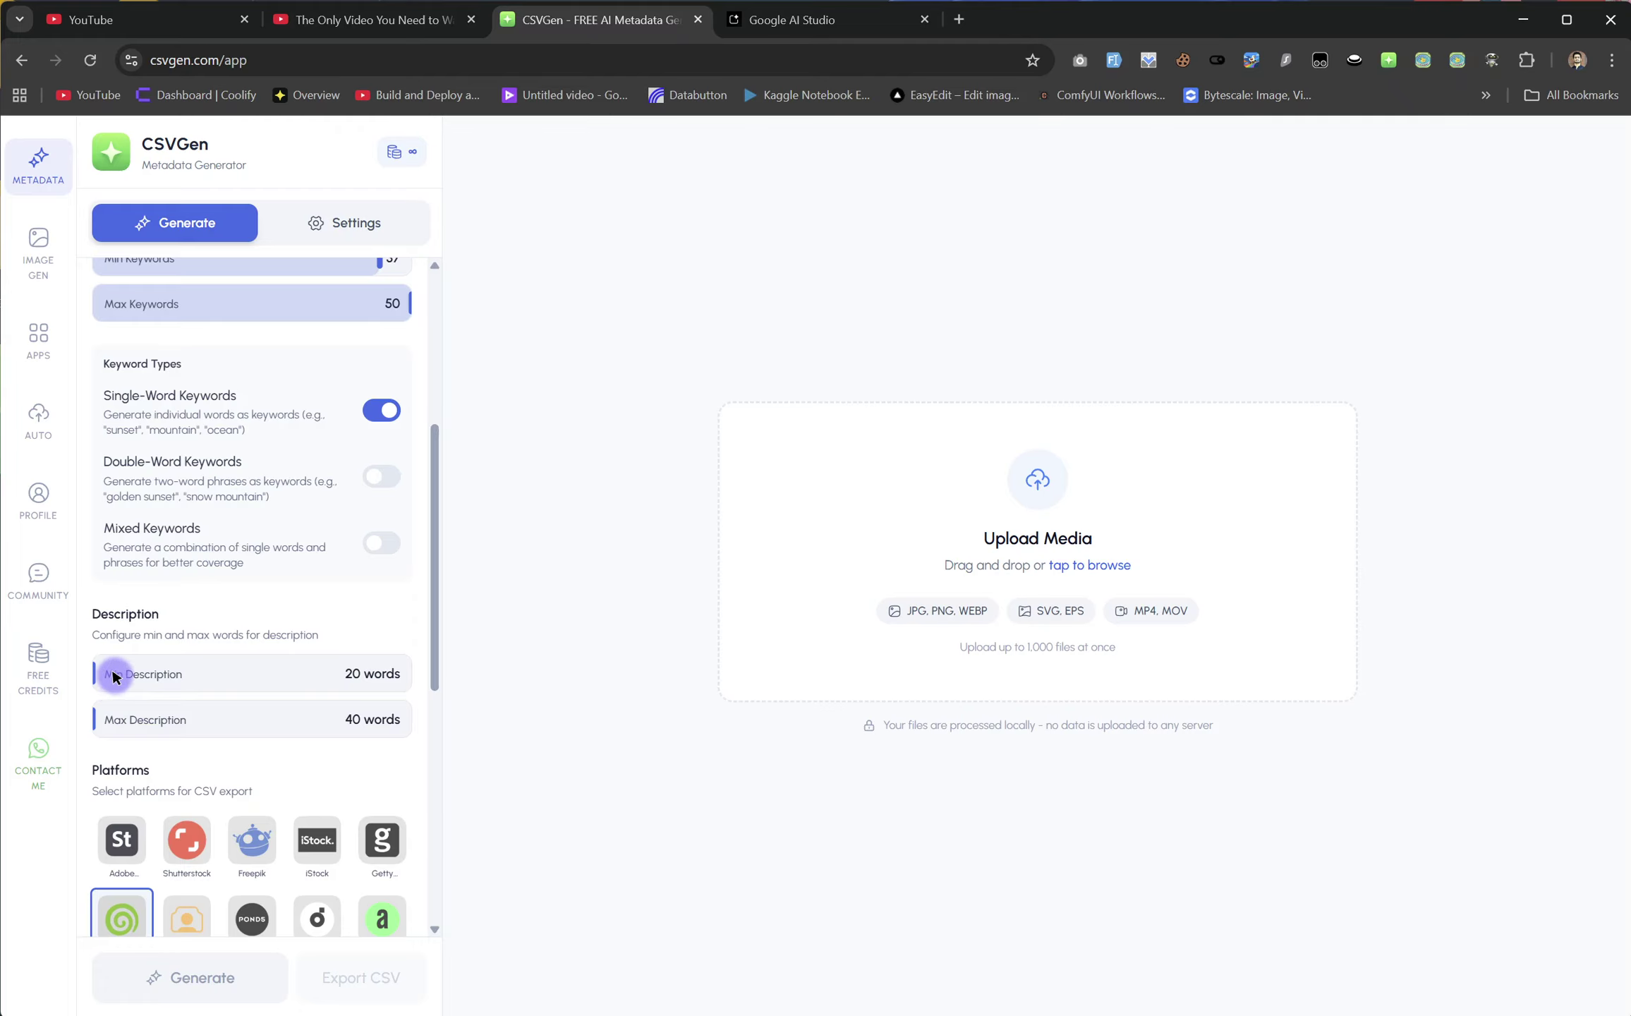
pyautogui.moveTo(113, 676); pyautogui.dragTo(116, 738)
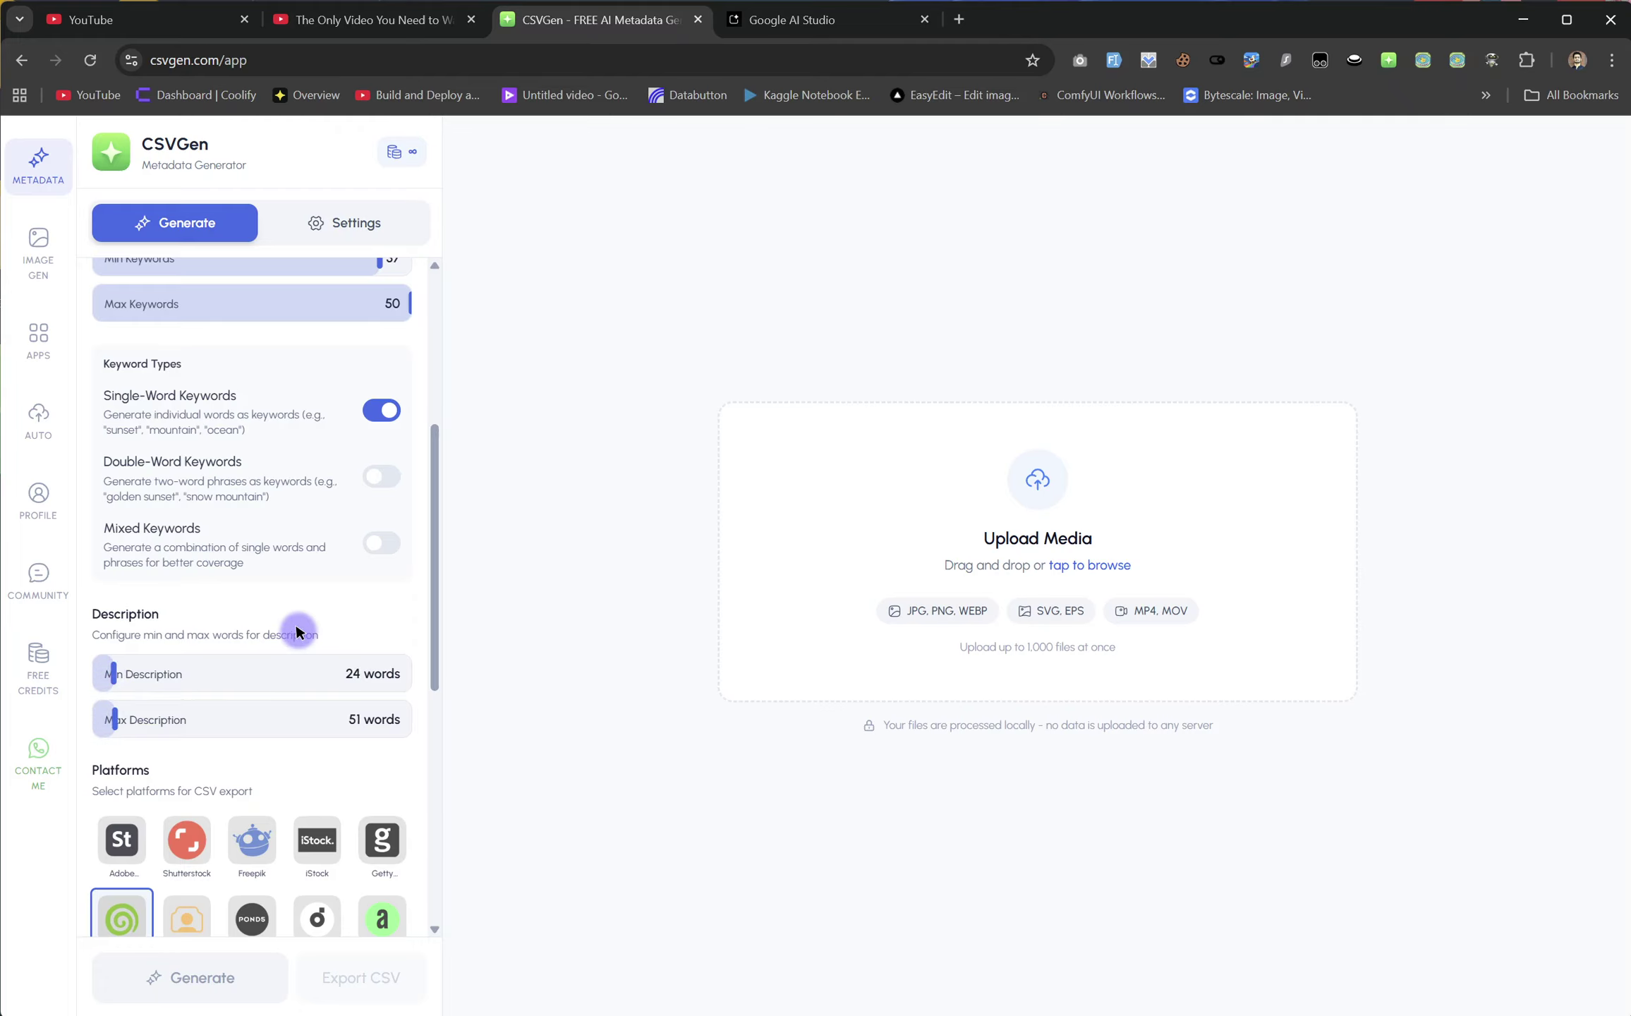
# - Add Adobe Stock and Shutterstock to the CSV export platforms, and toggle Dreamstime off and on again
pyautogui.scroll(-3, 302, 621)
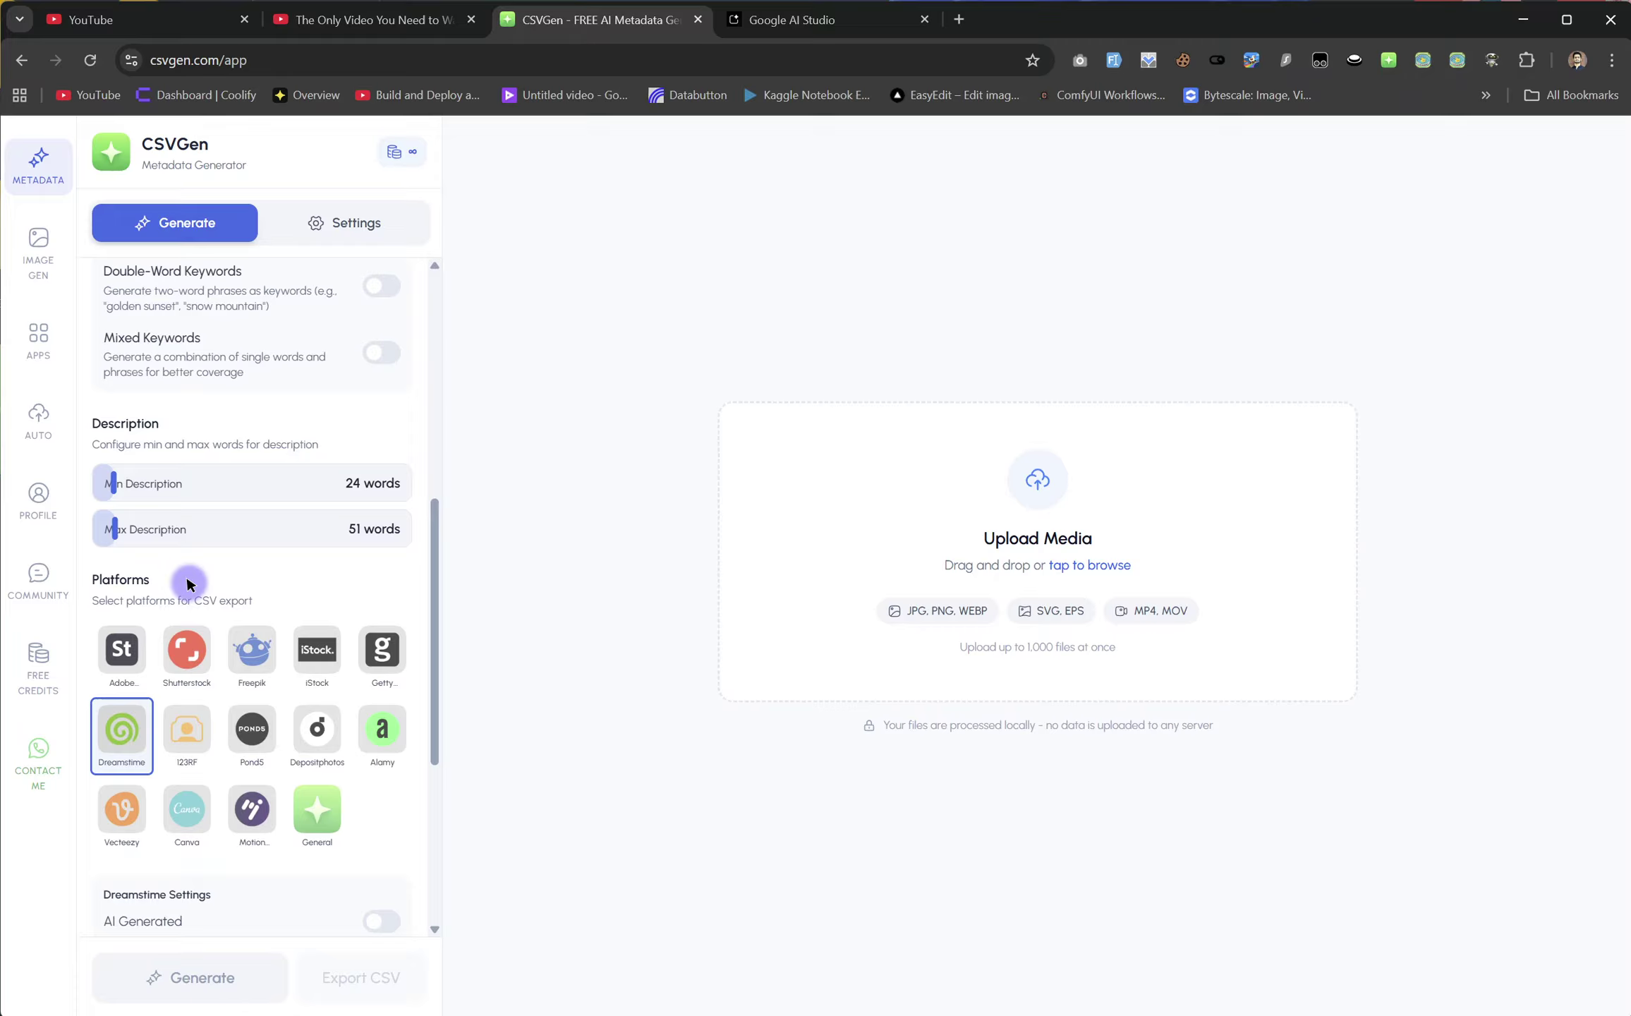
pyautogui.click(127, 645)
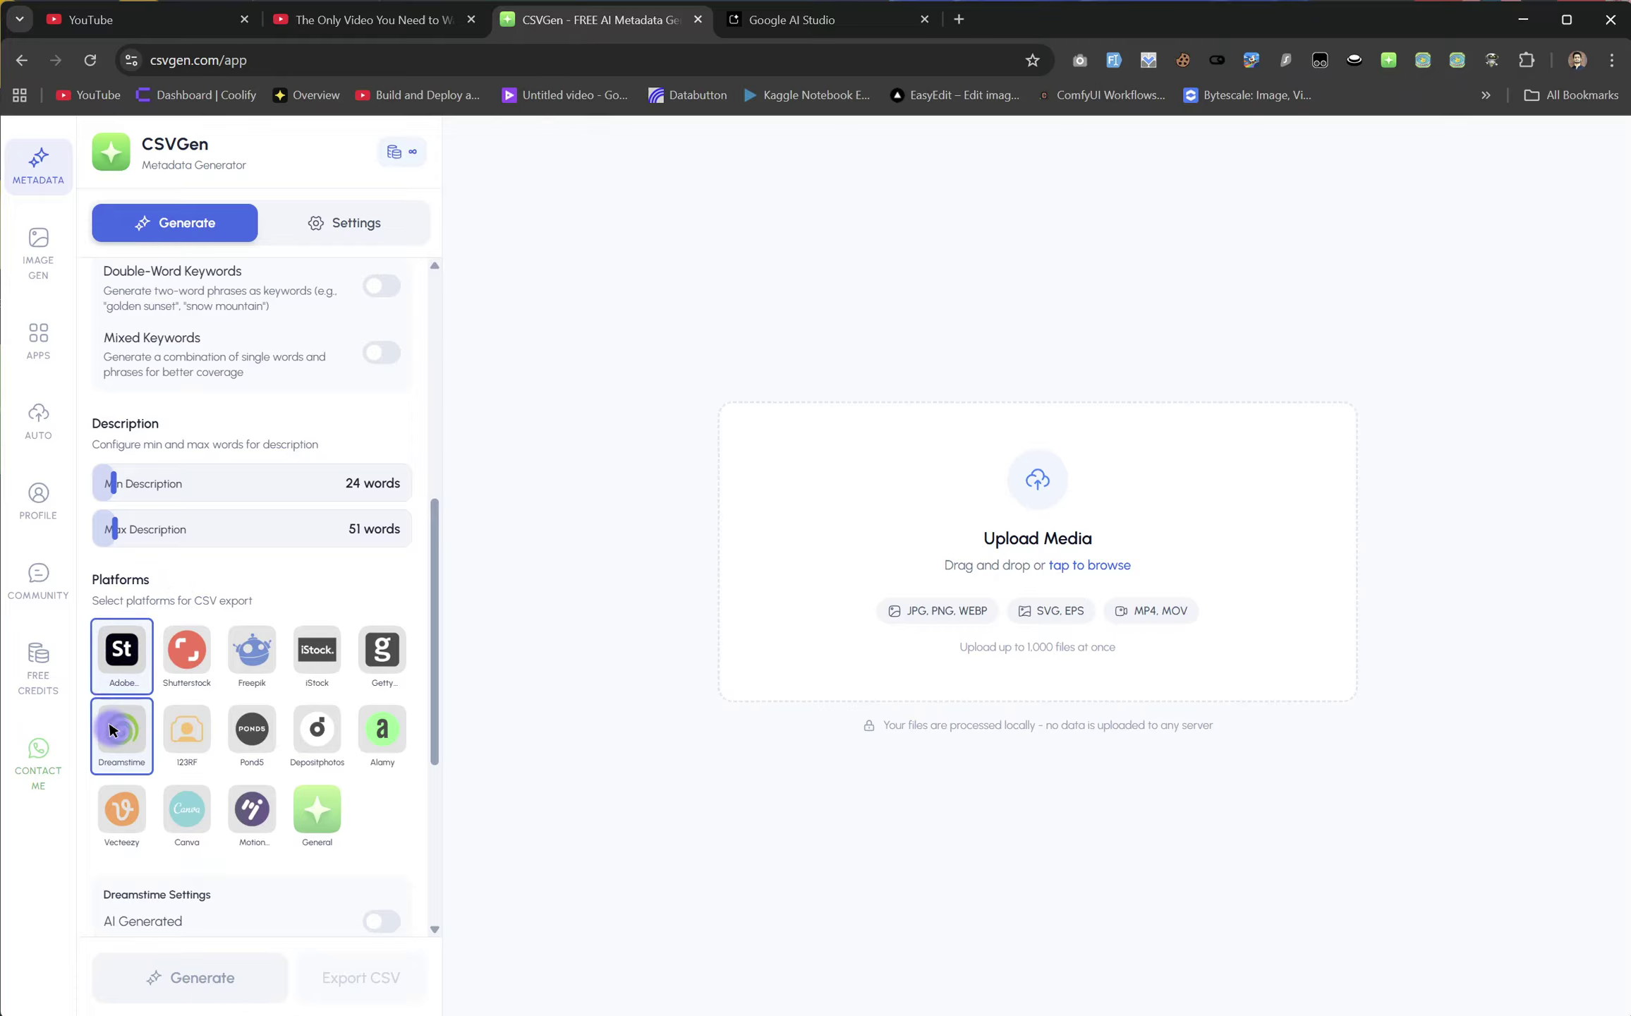
pyautogui.click(110, 730)
pyautogui.click(106, 724)
pyautogui.click(203, 668)
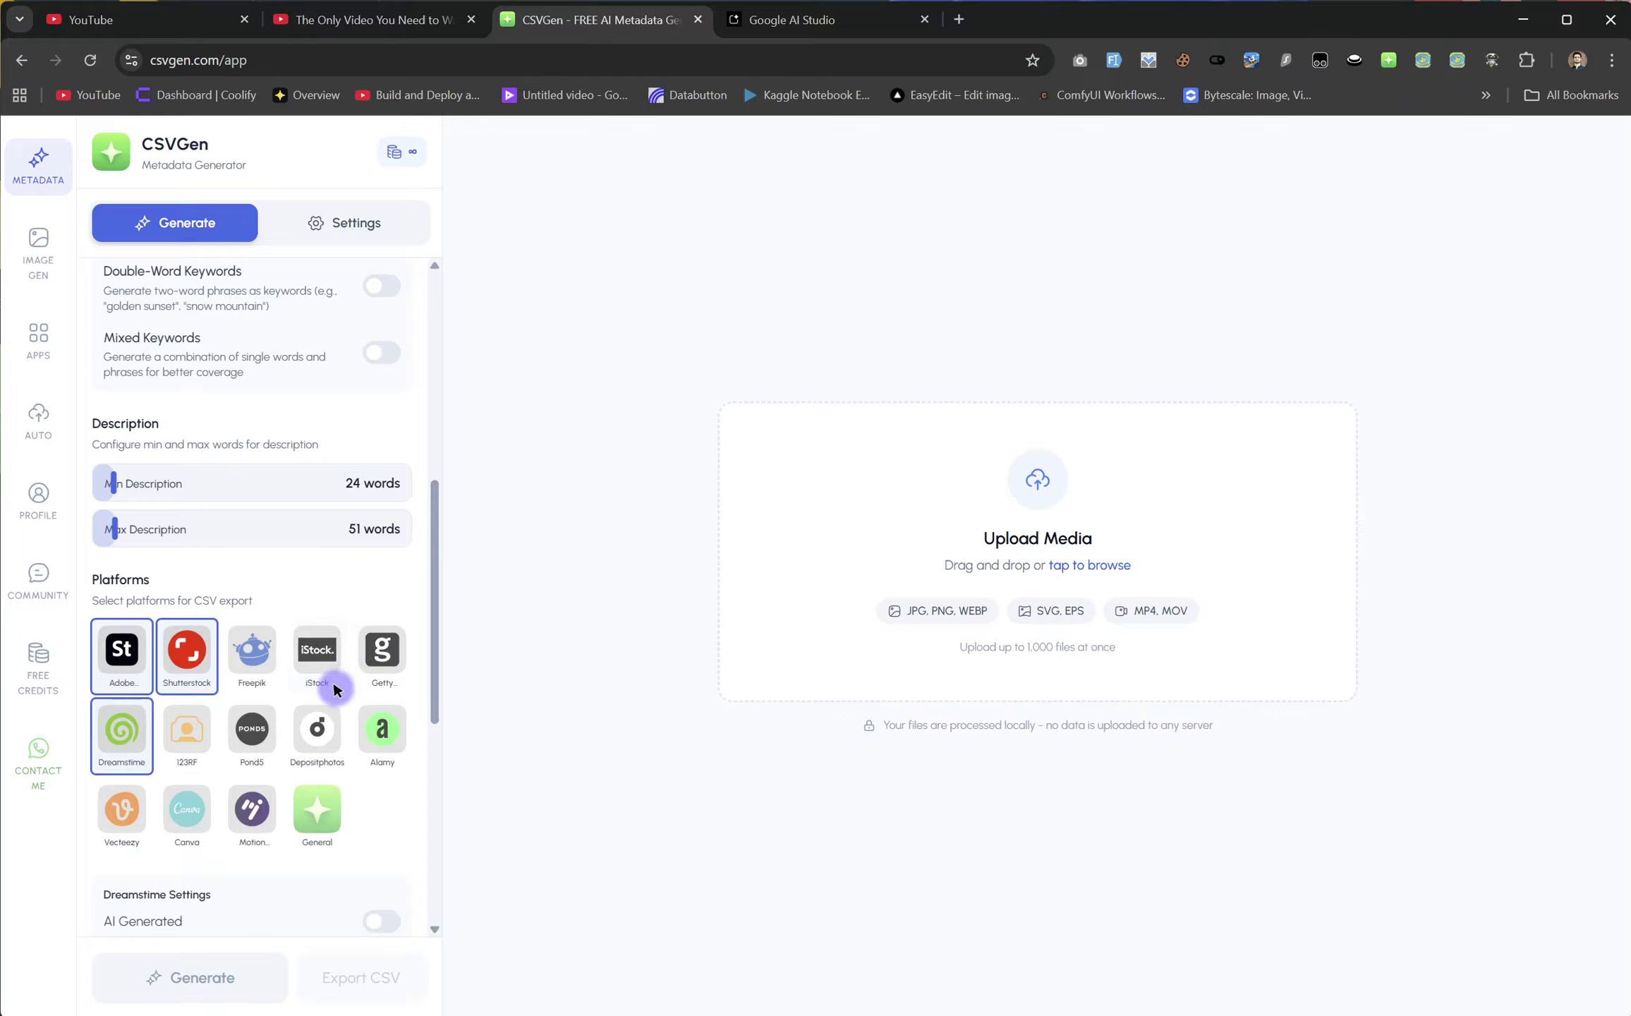
# - Deselect Dreamstime, Adobe Stock and Shutterstock, and choose General as the only CSV export platform
pyautogui.scroll(-1, 389, 614)
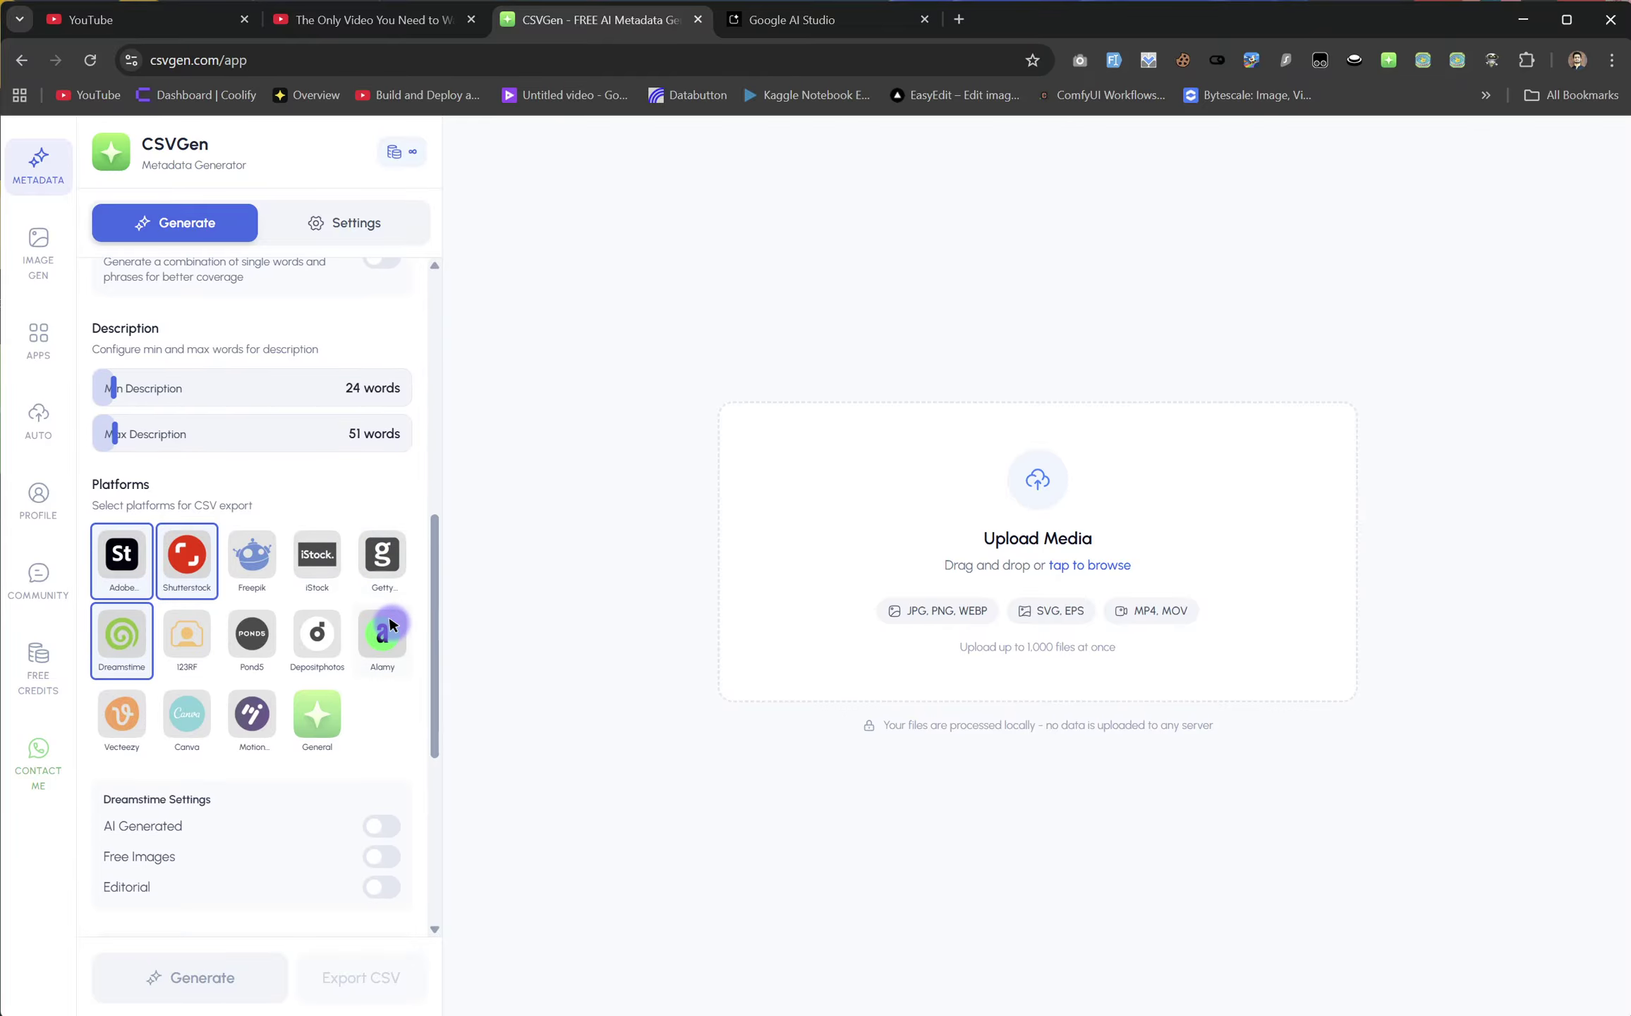
pyautogui.scroll(-2, 388, 614)
pyautogui.click(124, 543)
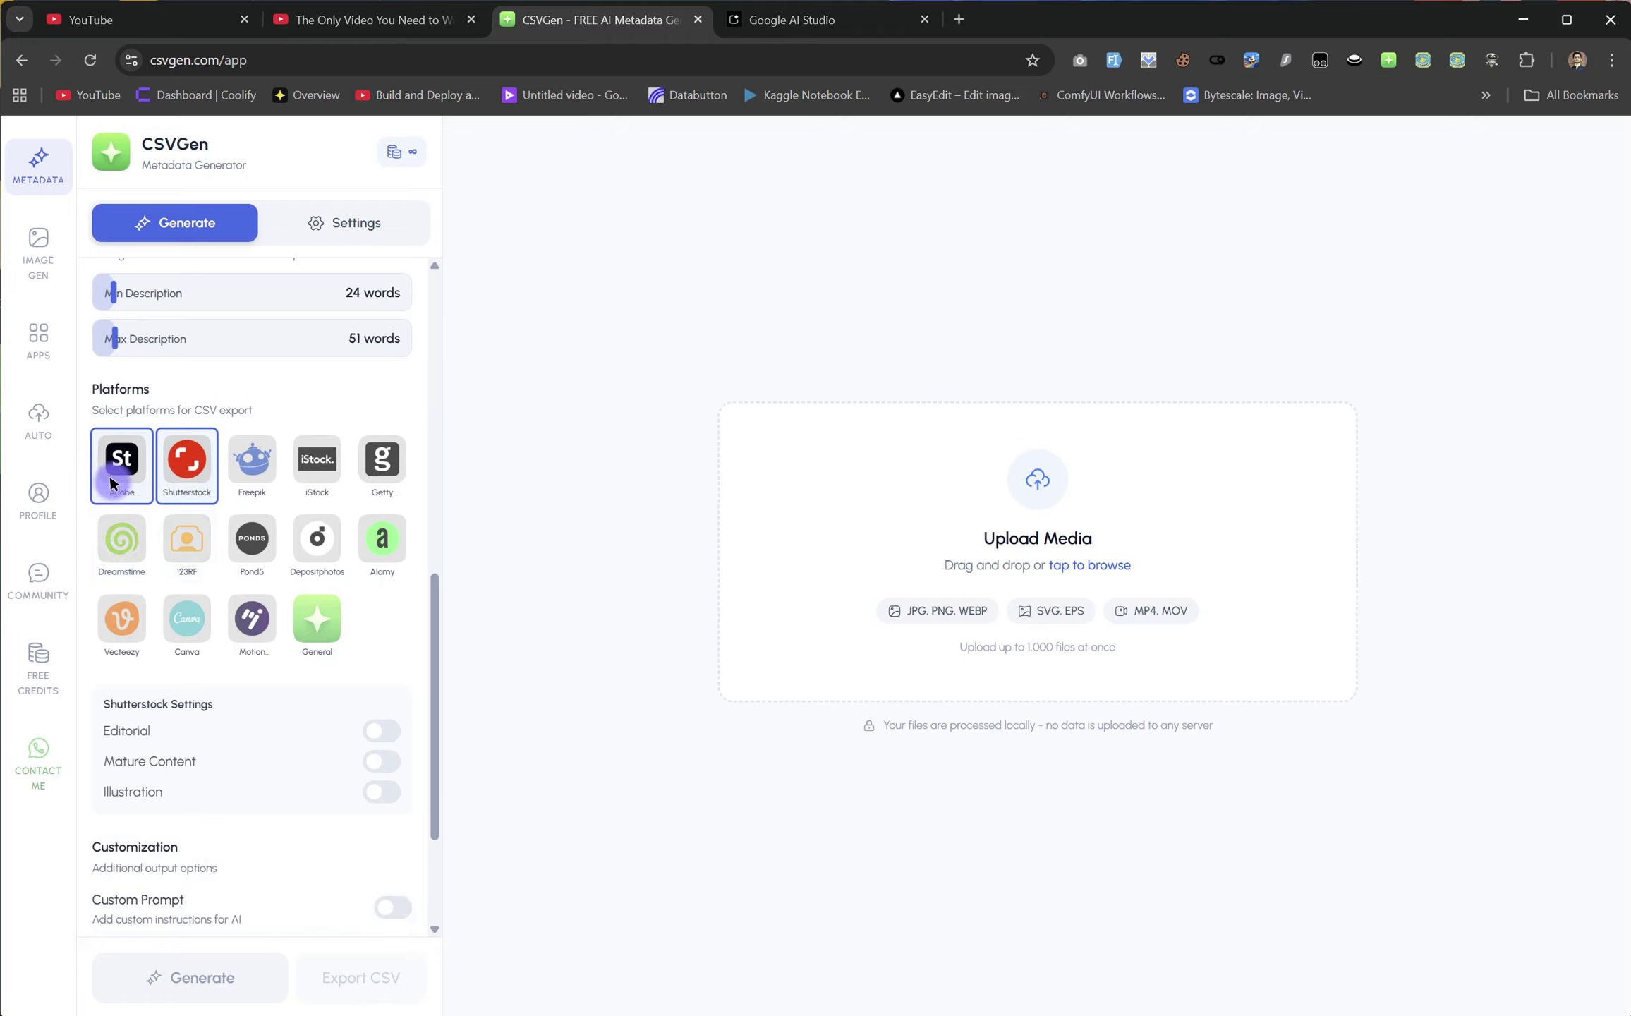
pyautogui.click(121, 463)
pyautogui.click(186, 462)
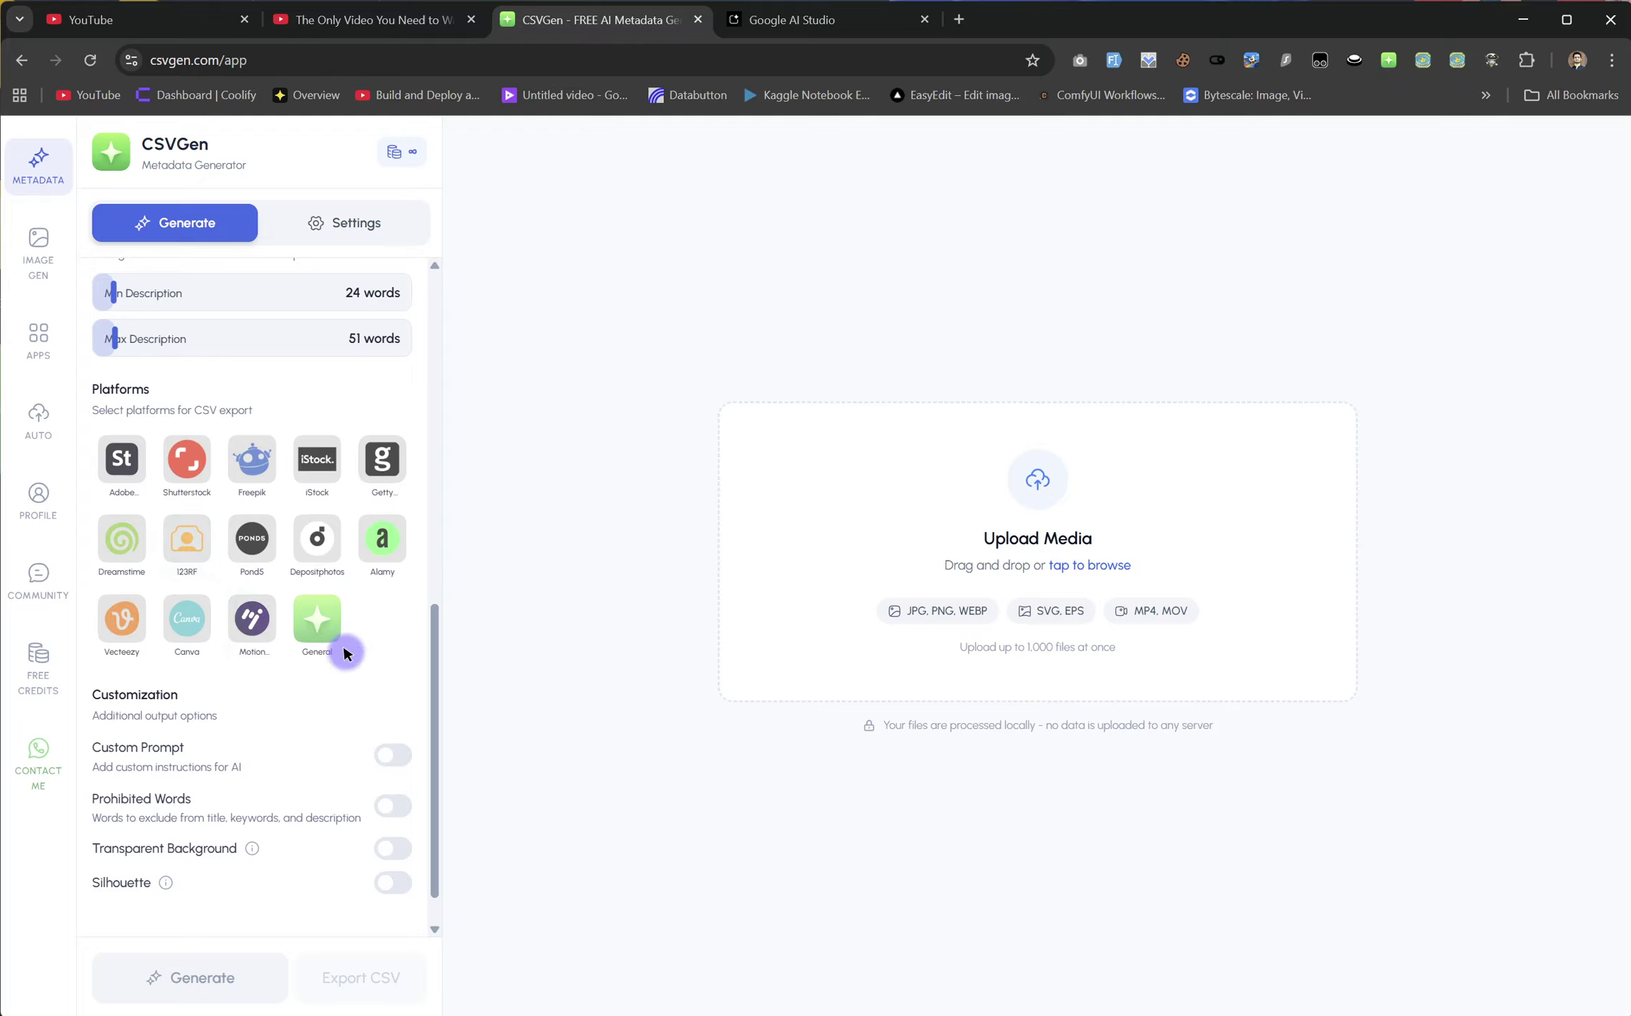
pyautogui.click(310, 624)
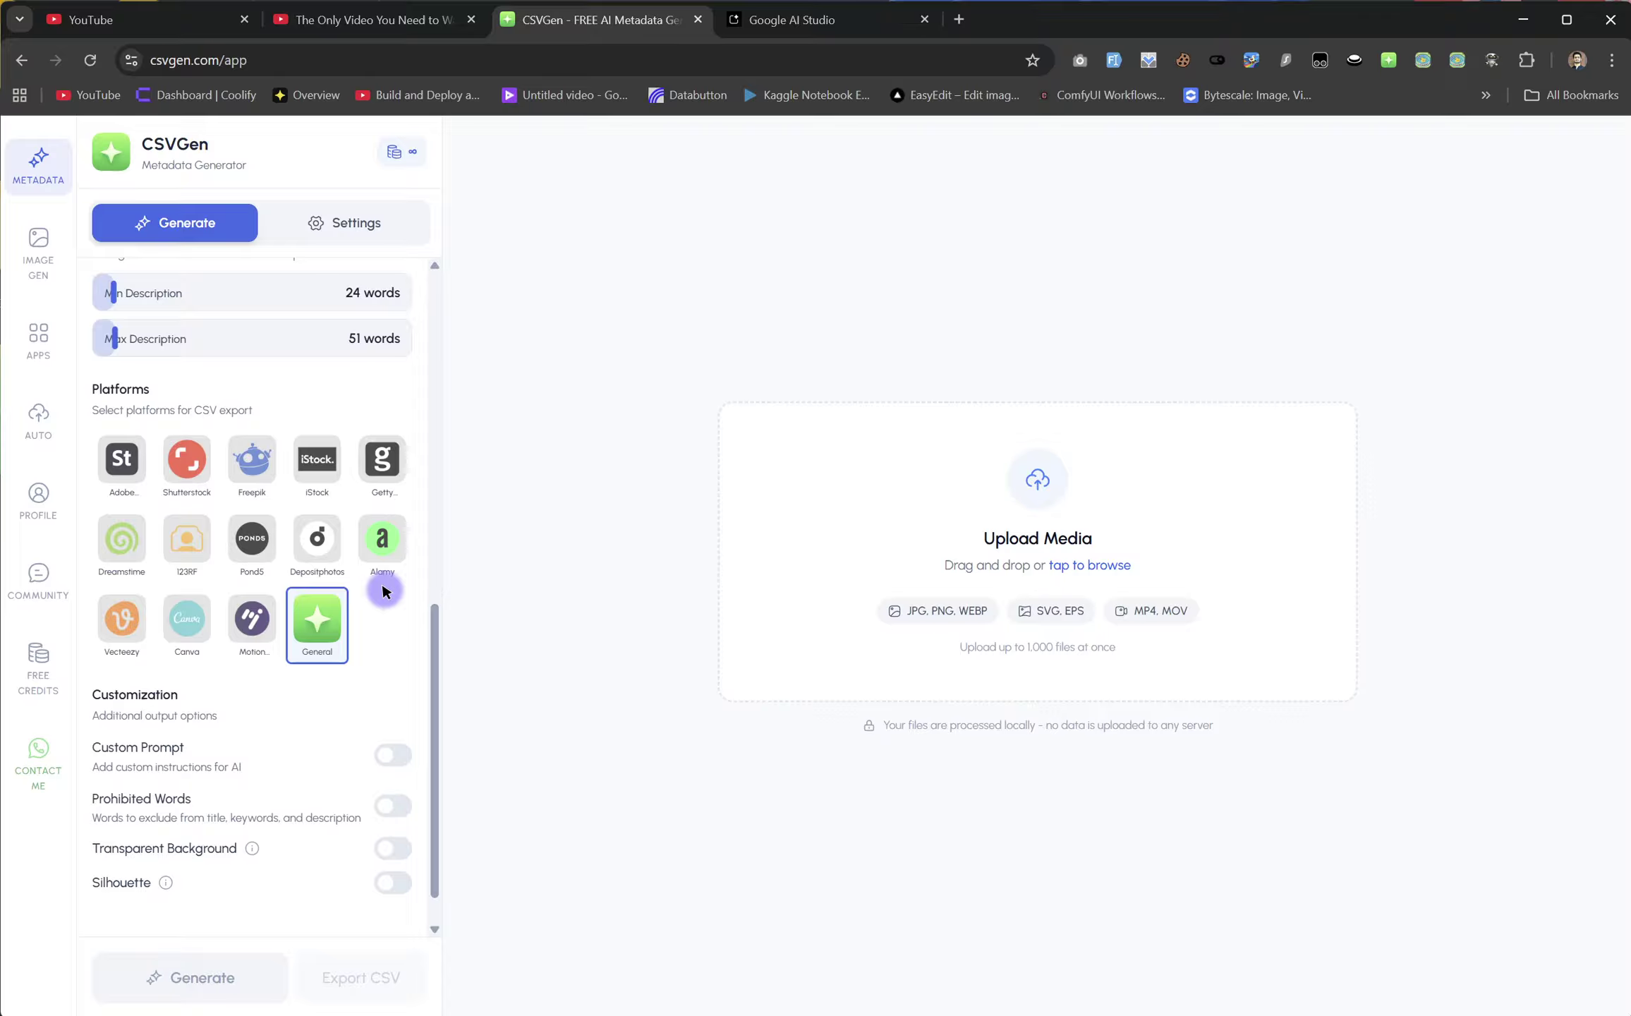
# - Enable the custom prompt to view its empty instructions field, and disable it again
pyautogui.scroll(-1, 350, 613)
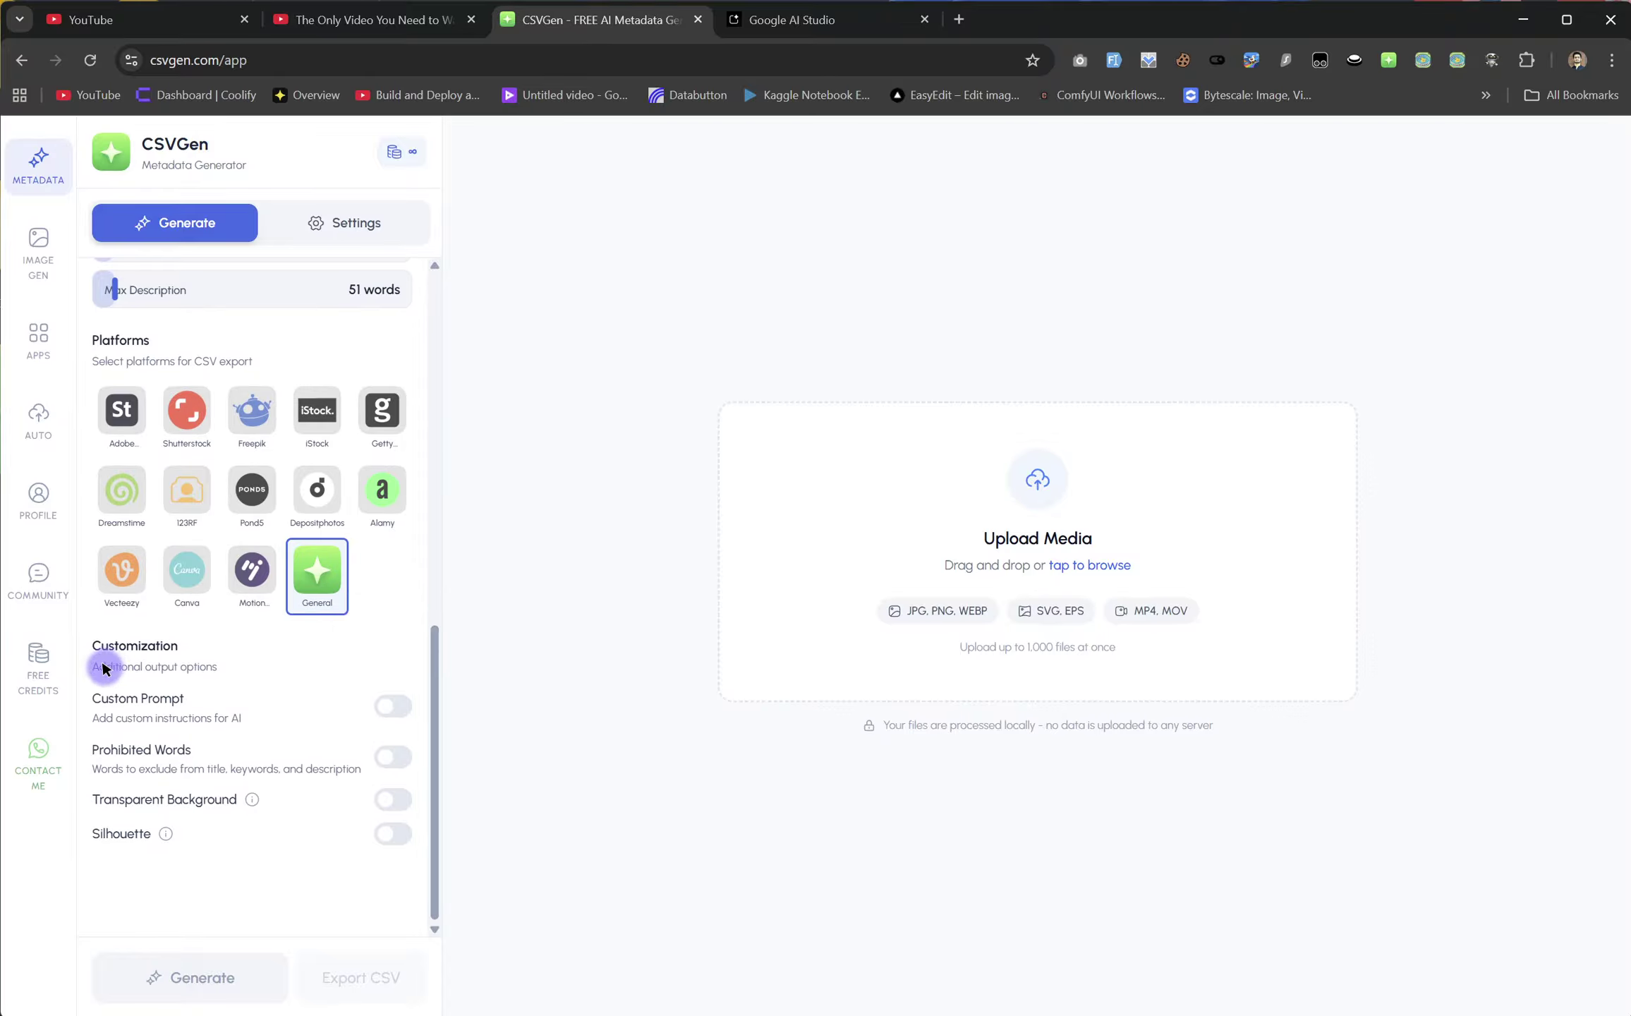
pyautogui.click(375, 702)
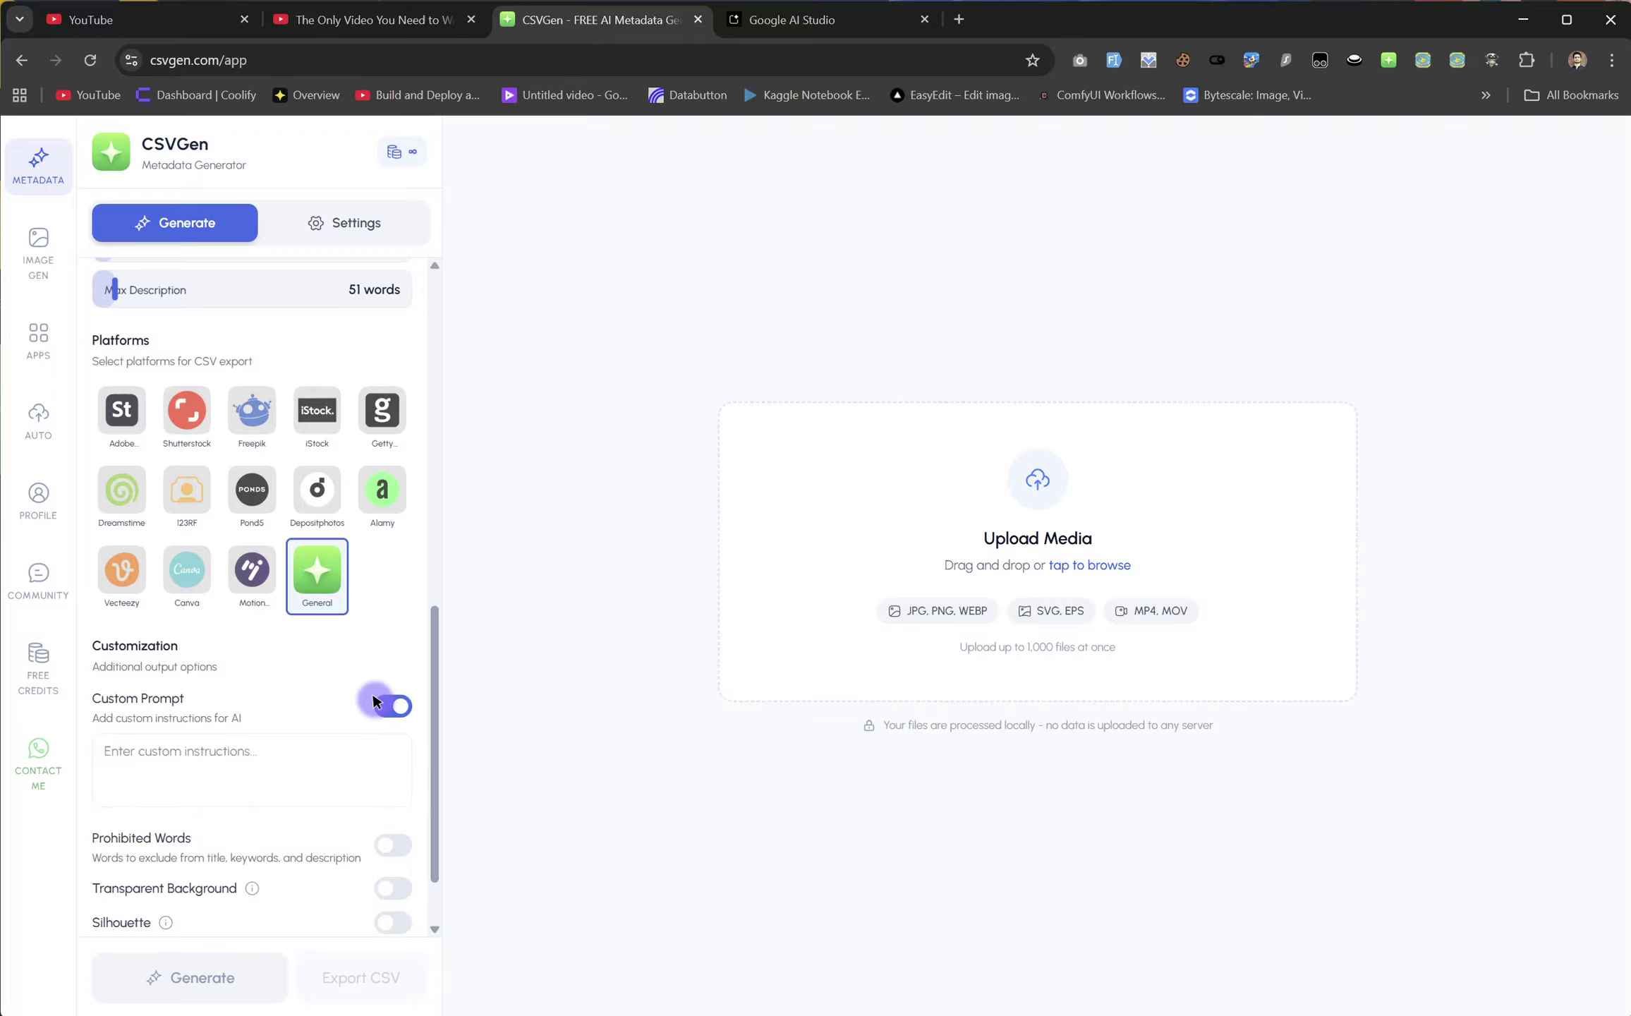
pyautogui.click(261, 748)
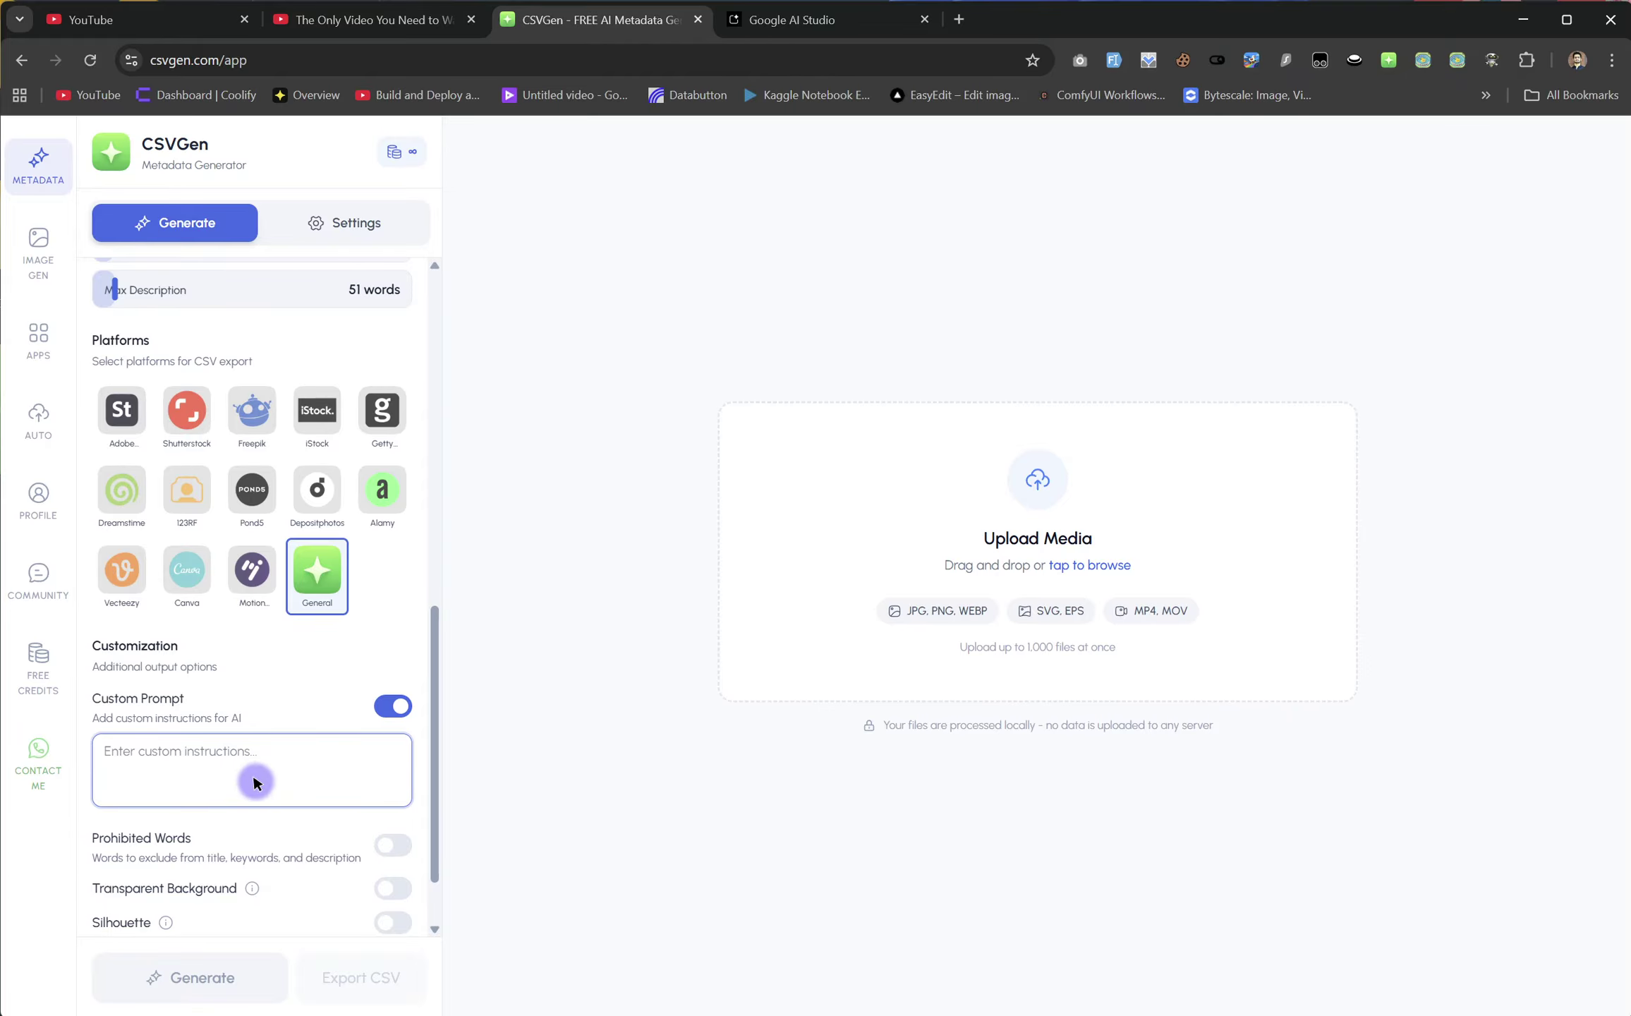
pyautogui.click(393, 705)
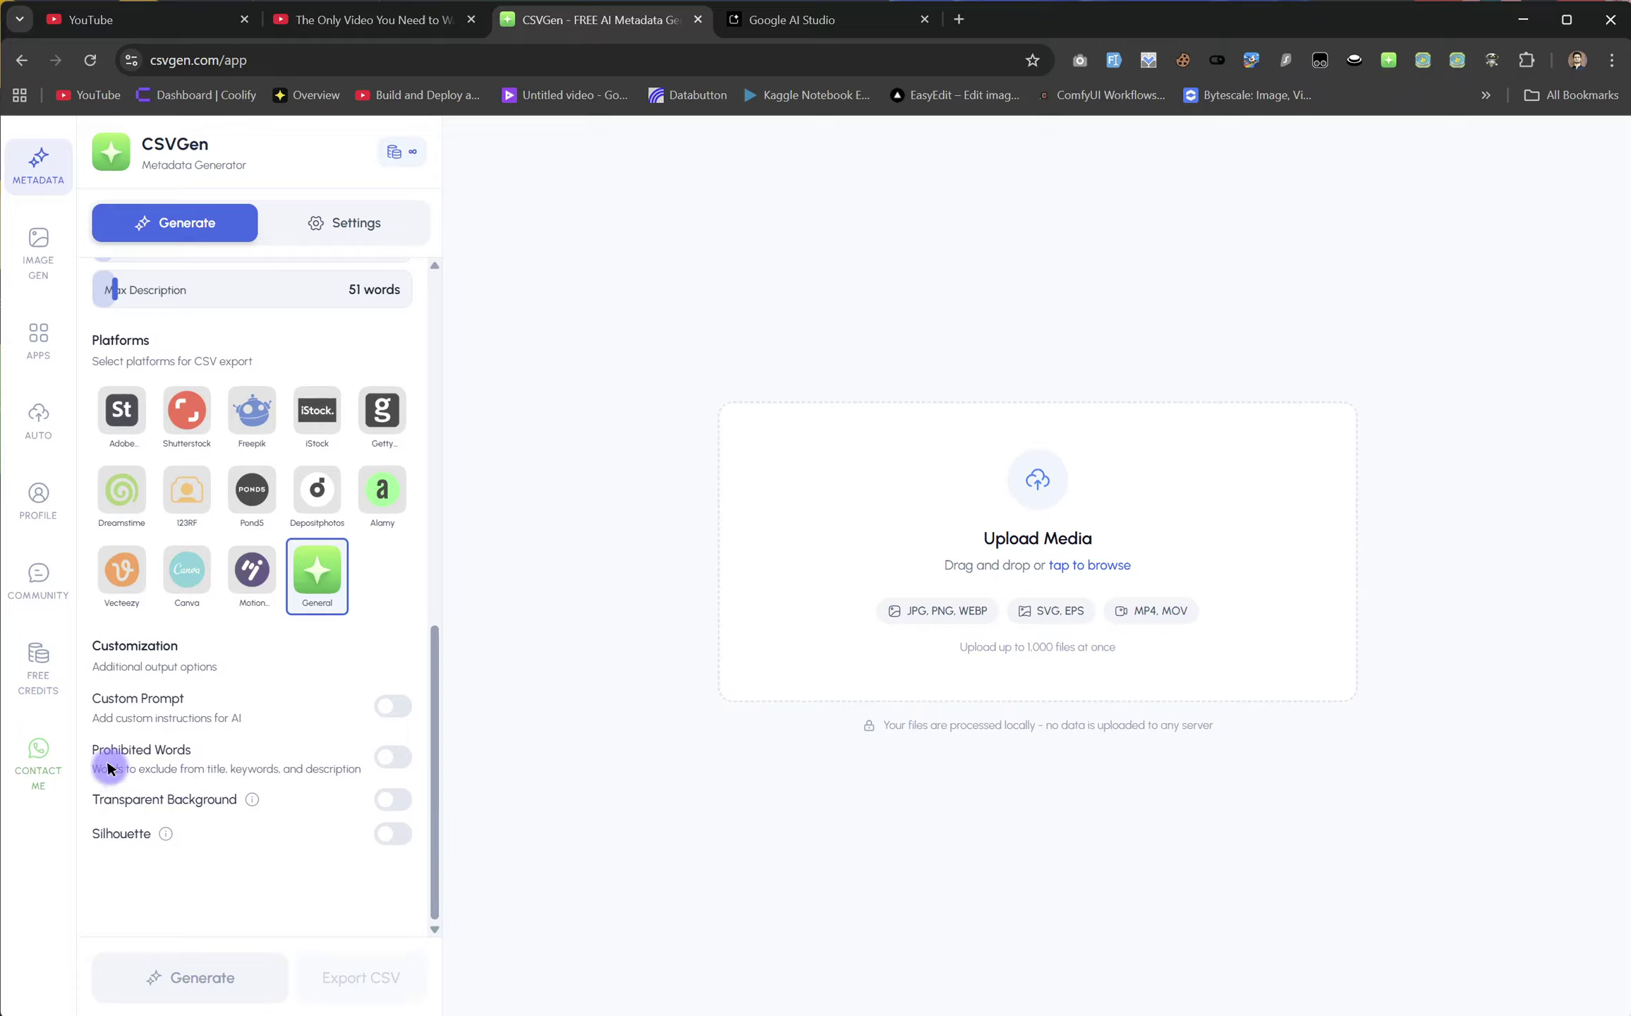
# - Enable prohibited words and enter "photography," as the text to exclude from the metadata
pyautogui.click(379, 752)
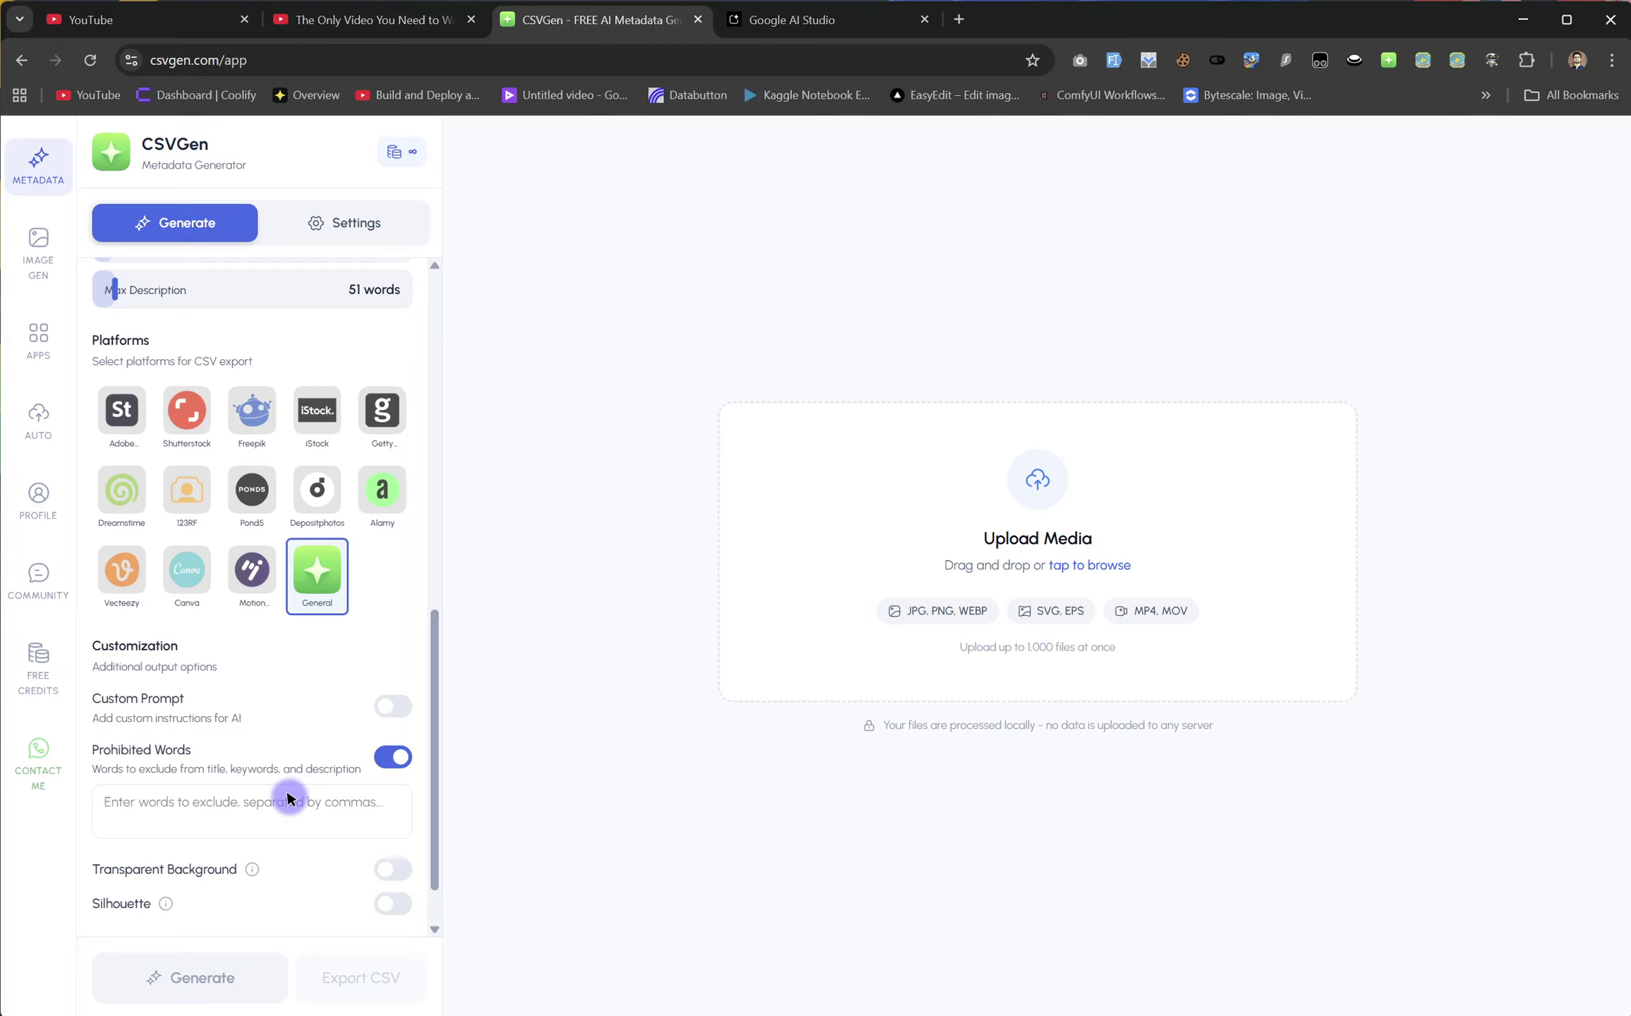
pyautogui.click(217, 803)
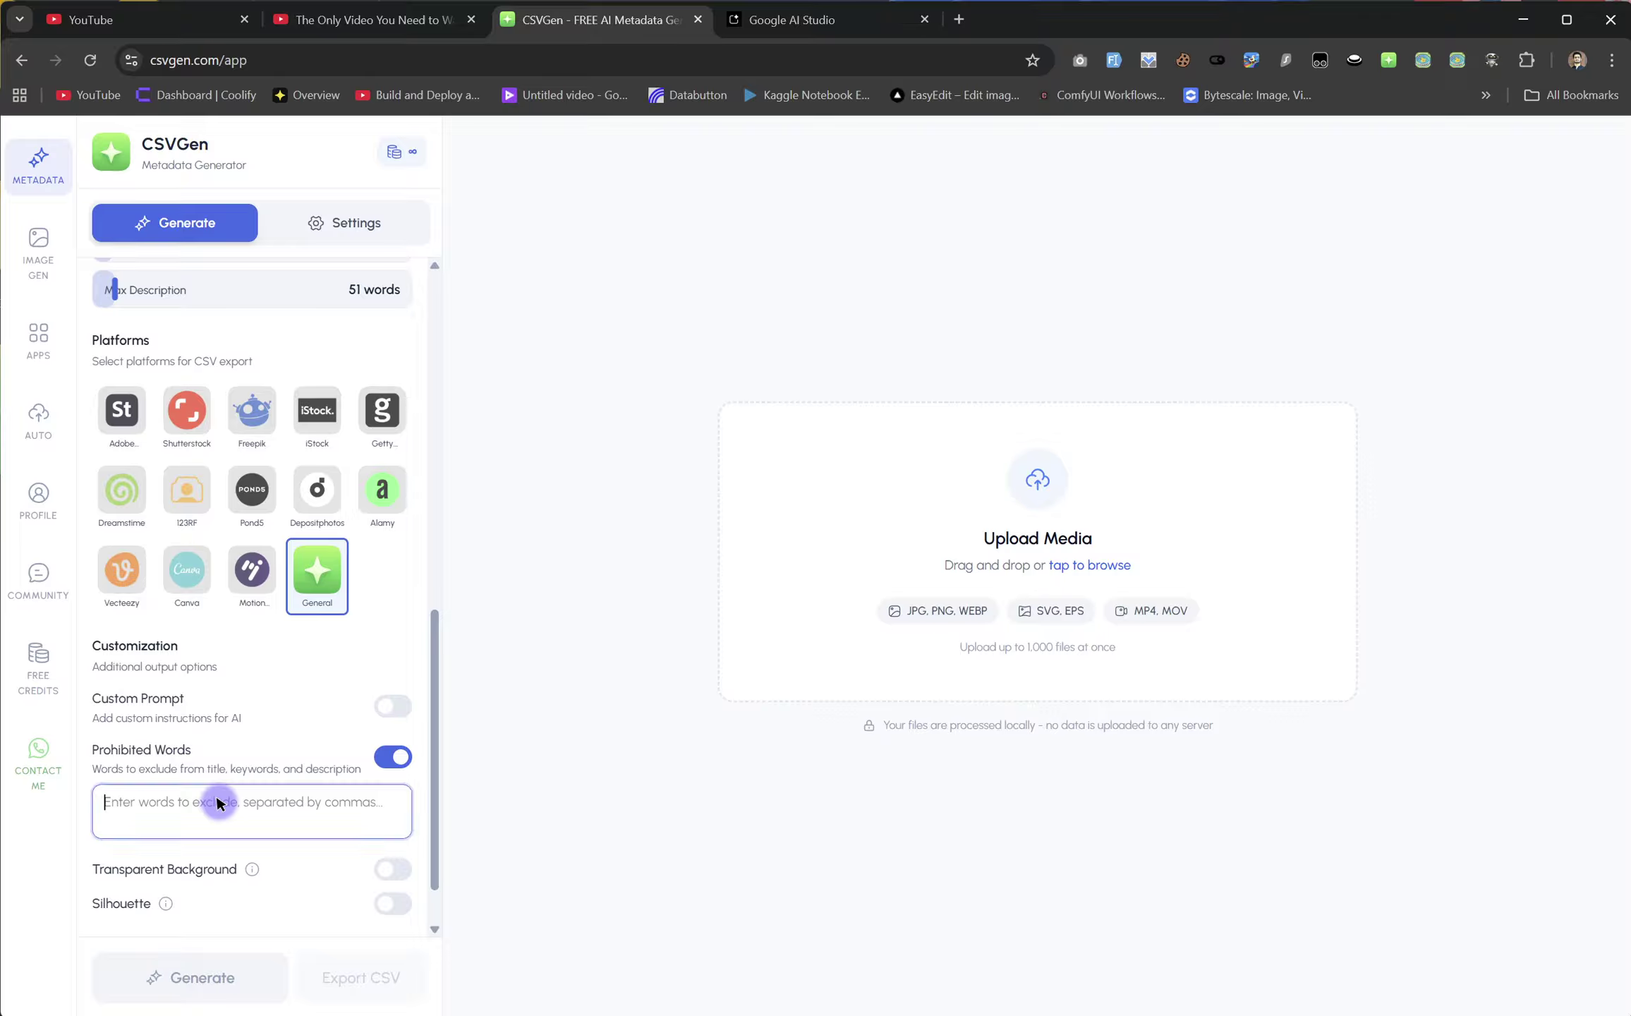
pyautogui.write('phoyo')
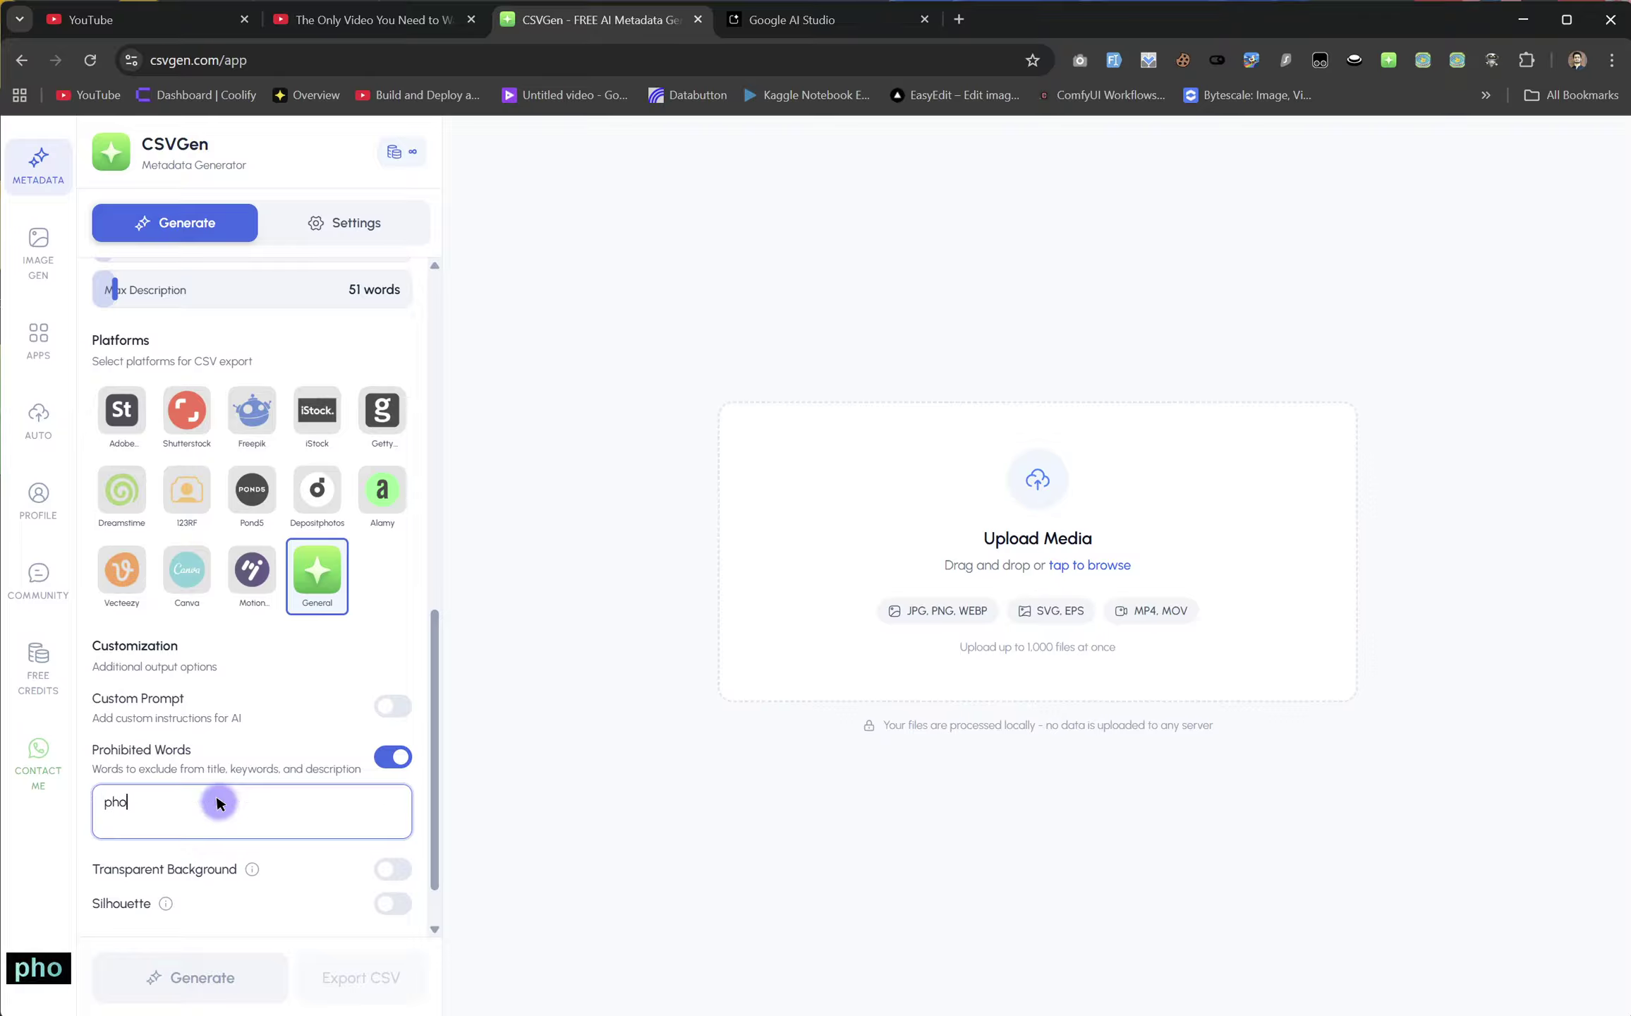
pyautogui.press('BackSpace')
pyautogui.press('BackSpace')
pyautogui.write('to')
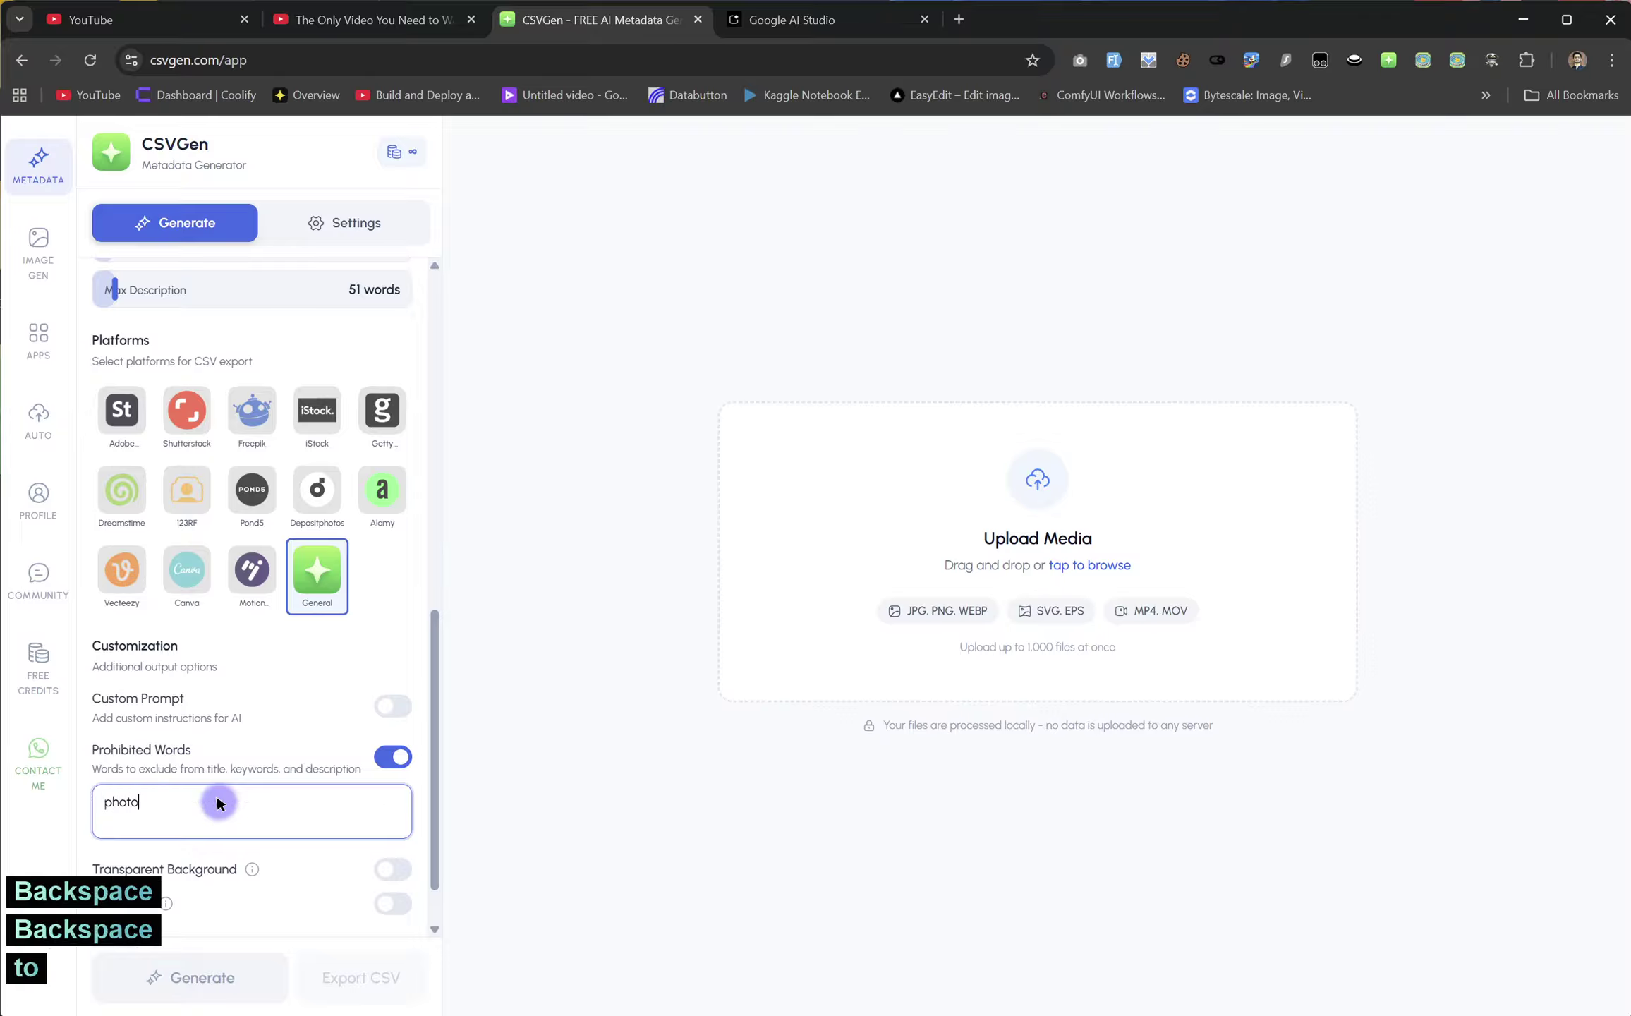
pyautogui.write('graphy')
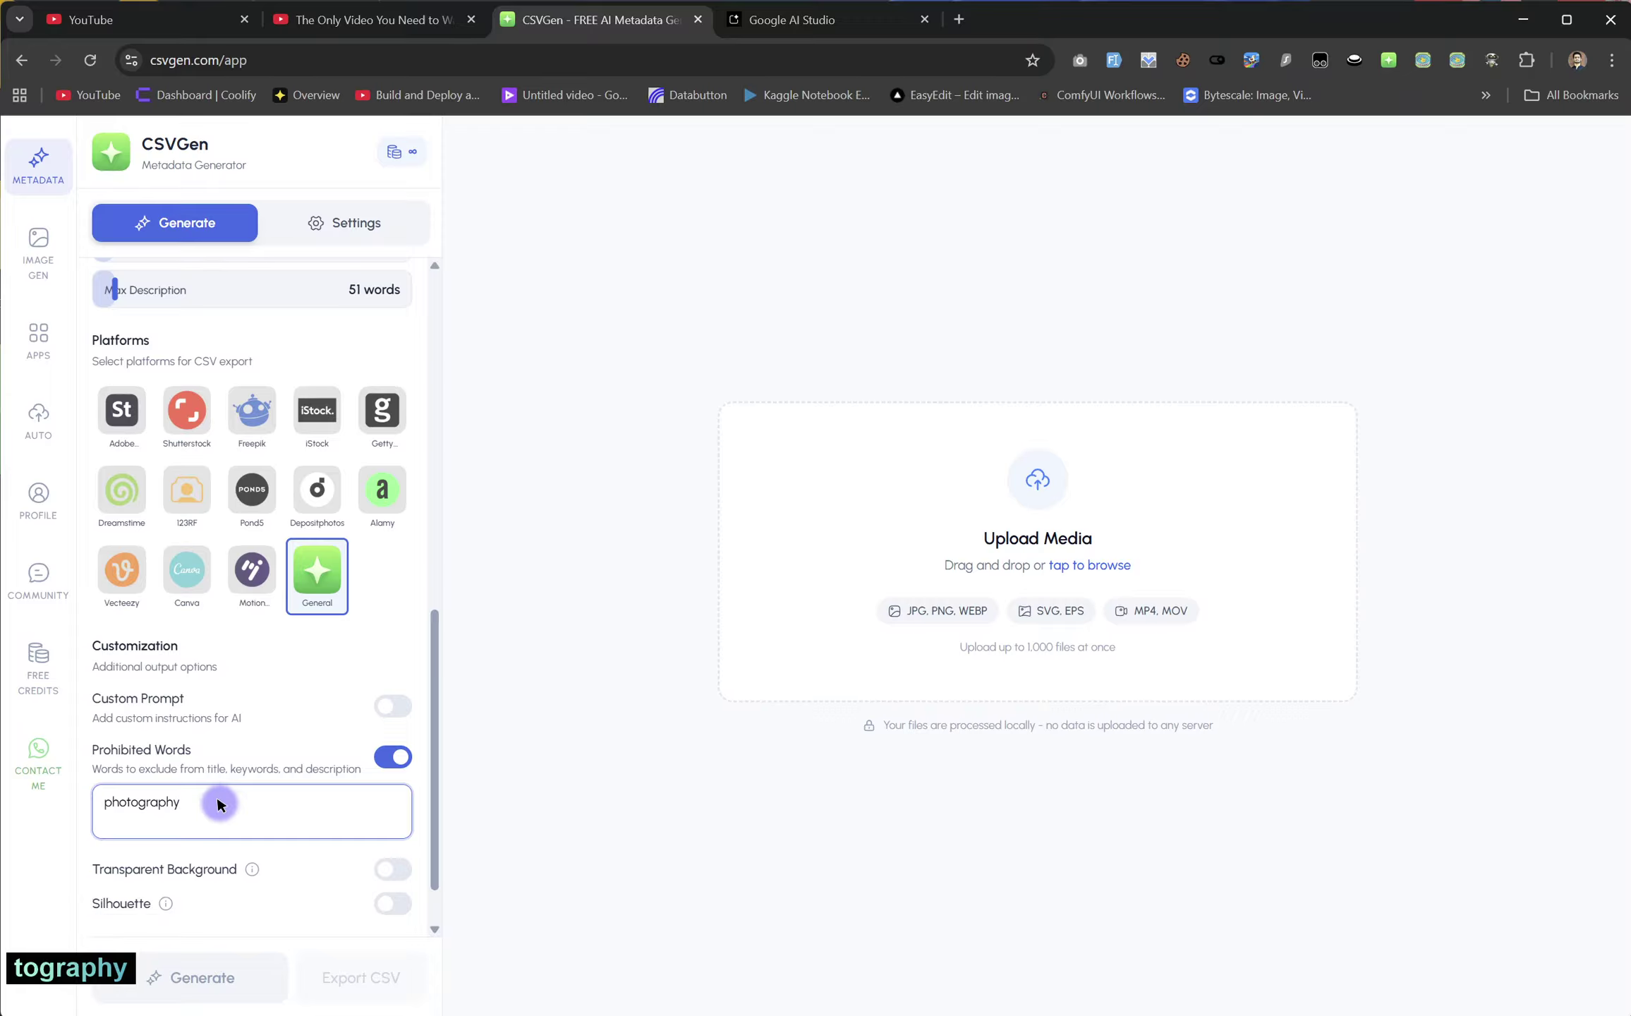
pyautogui.write(',')
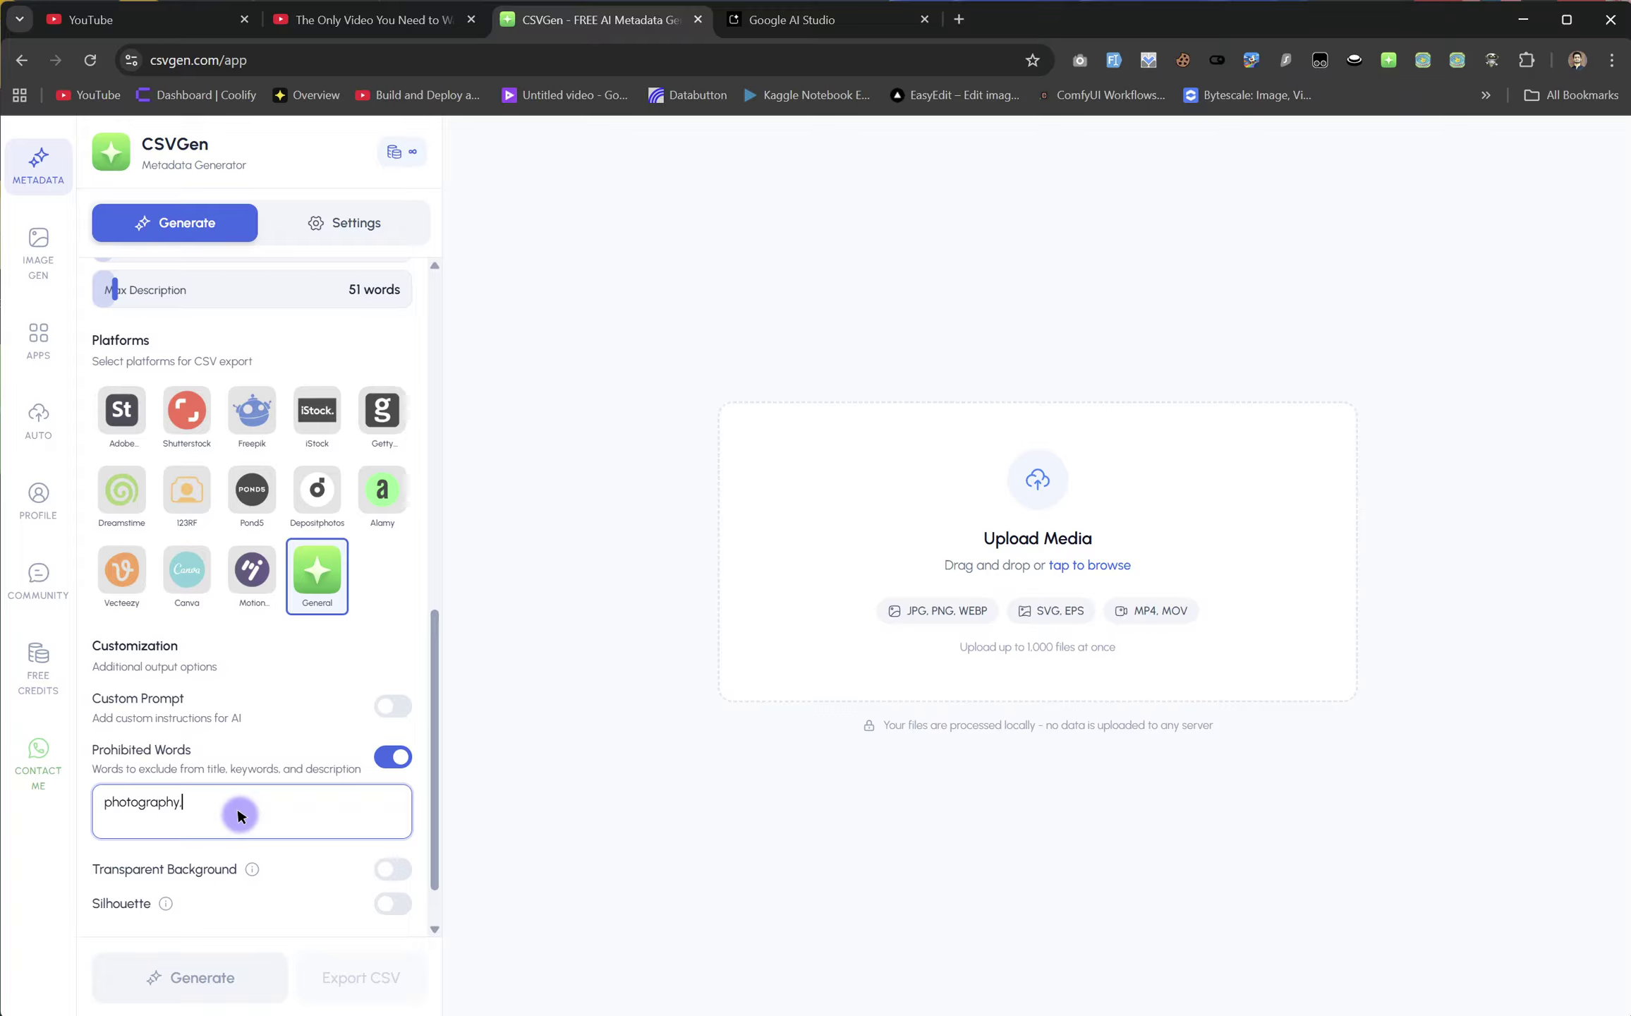
# - Enable the Transparent Background option and view its explanation
pyautogui.click(381, 869)
pyautogui.scroll(-1, 343, 808)
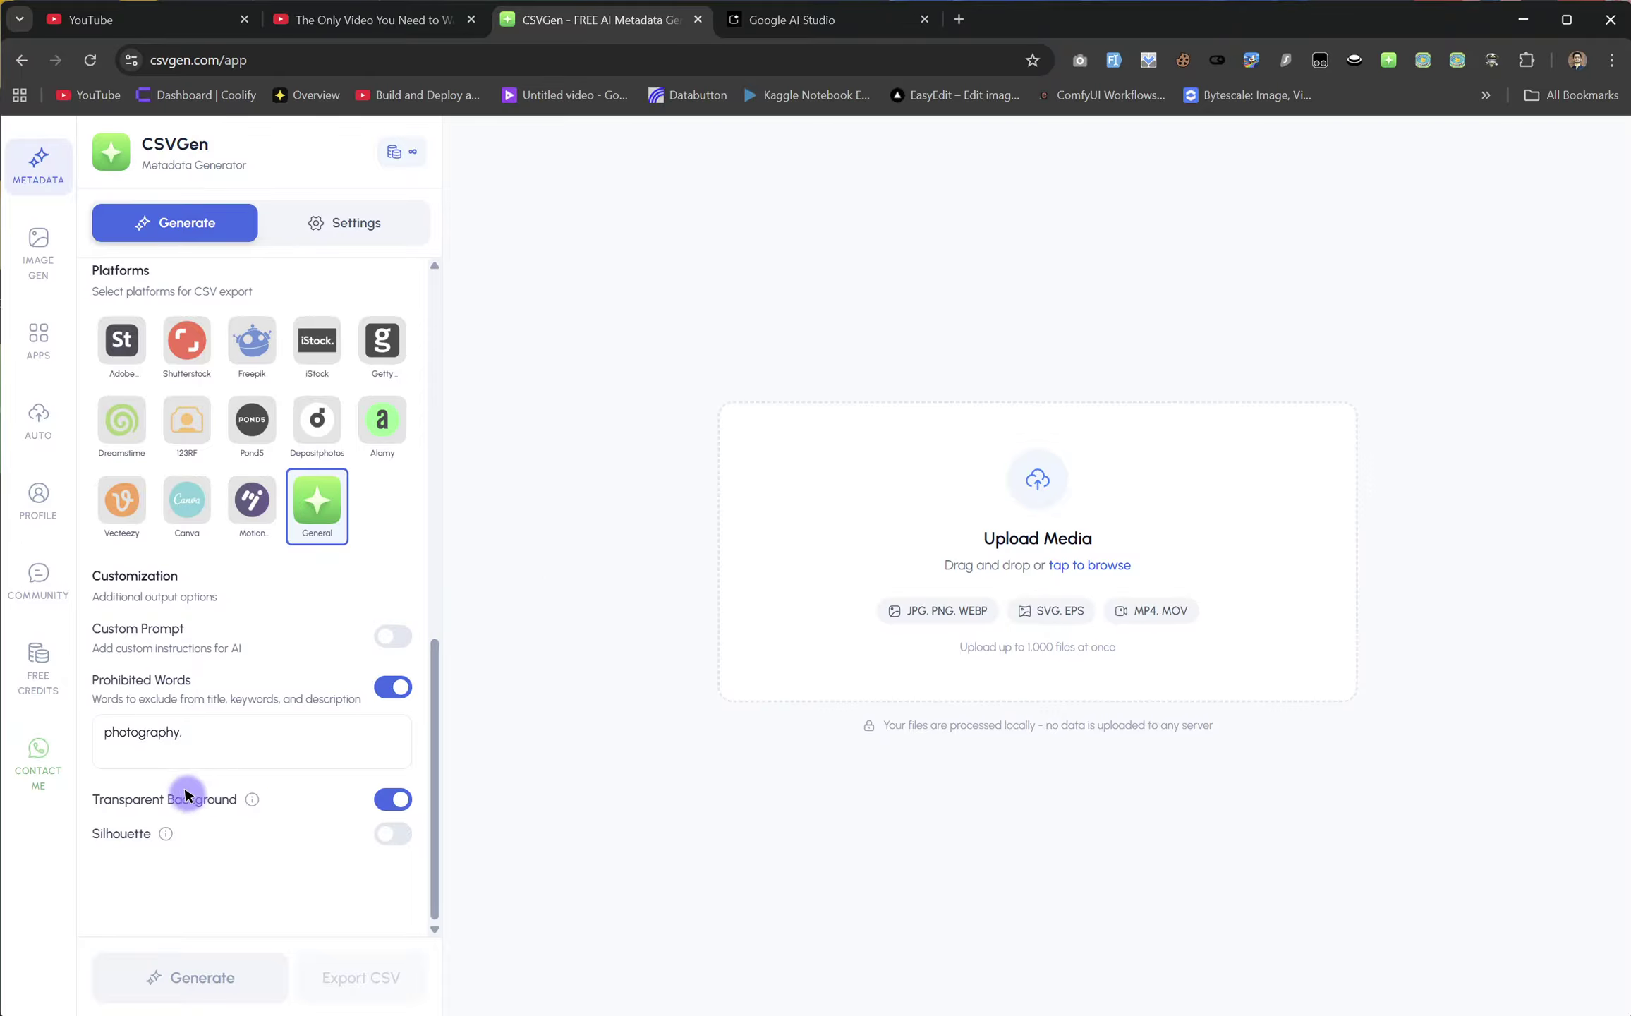
pyautogui.moveTo(264, 794)
# - Upload the image "download" from the Downloads folder, and add "download (14)" as a second media file
pyautogui.scroll(10, 336, 466)
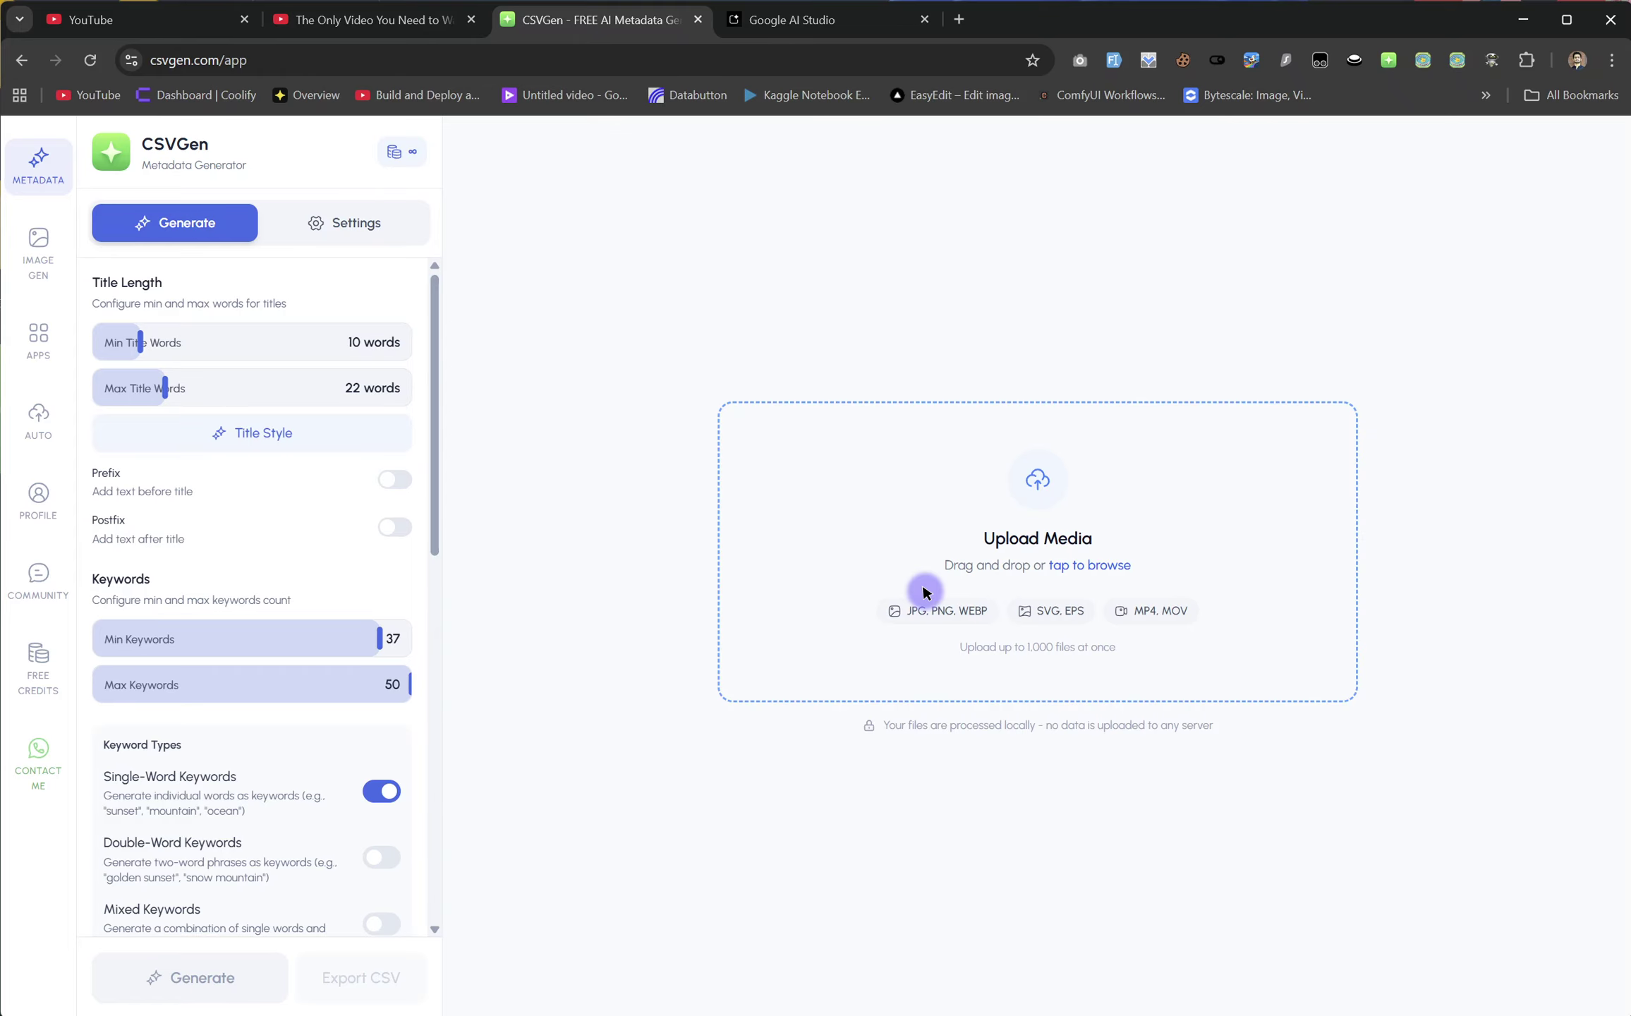
pyautogui.click(1002, 556)
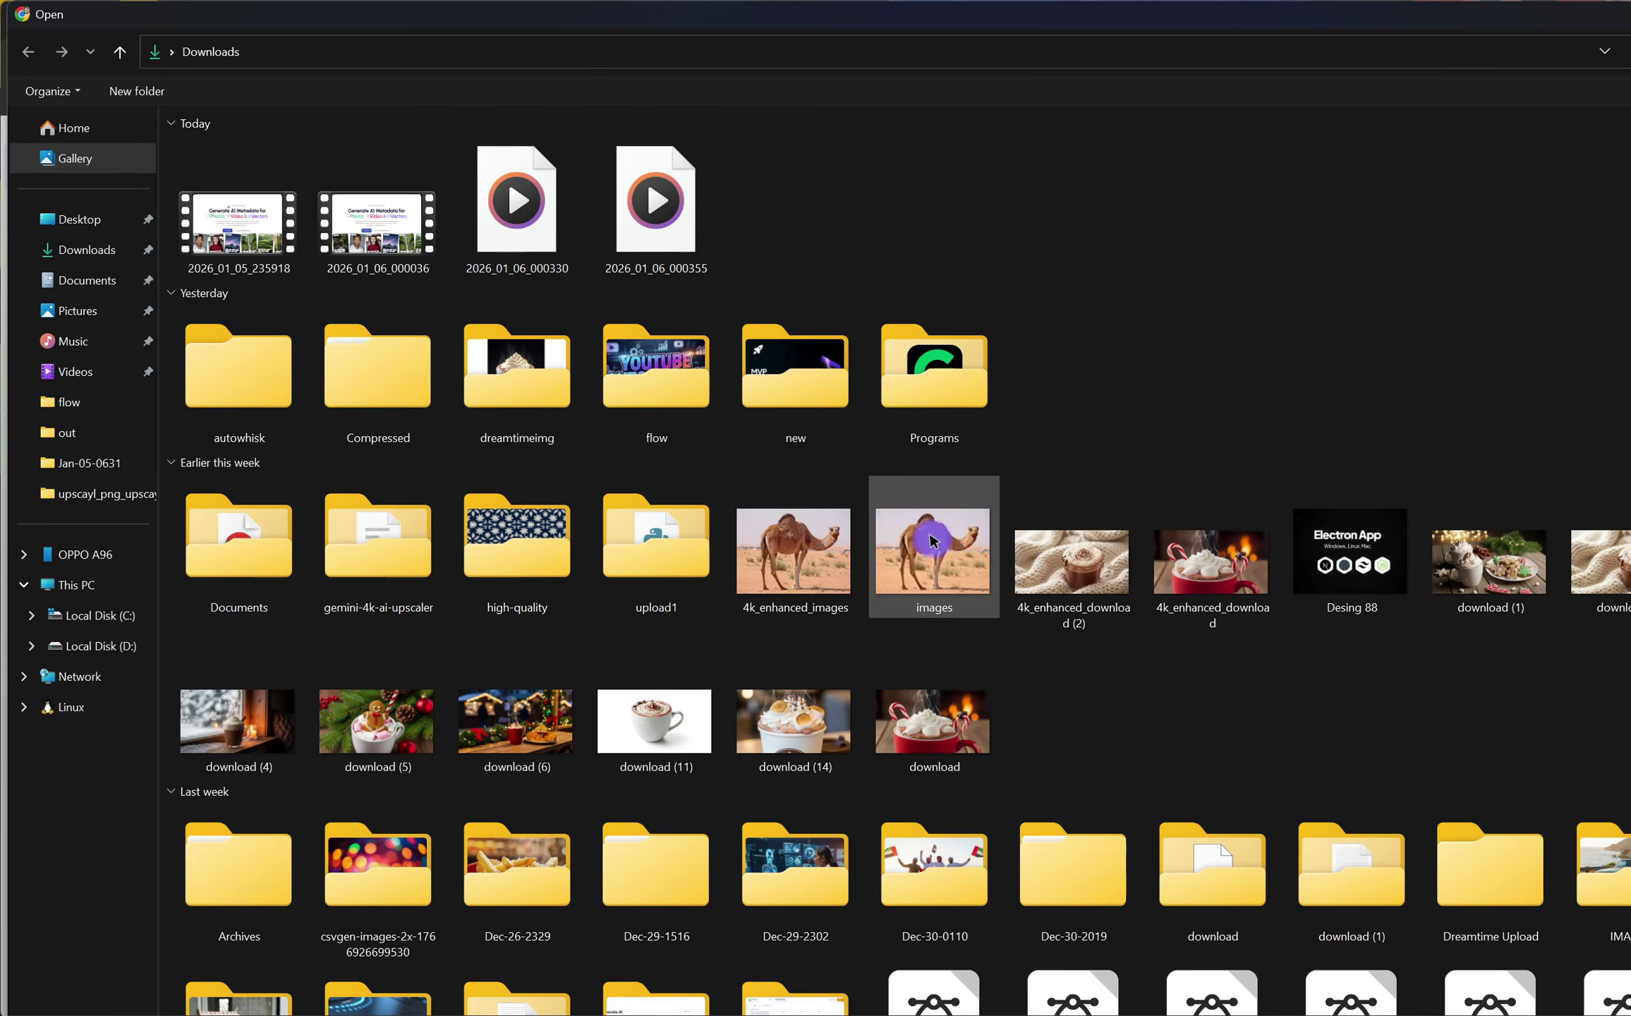
pyautogui.click(929, 718)
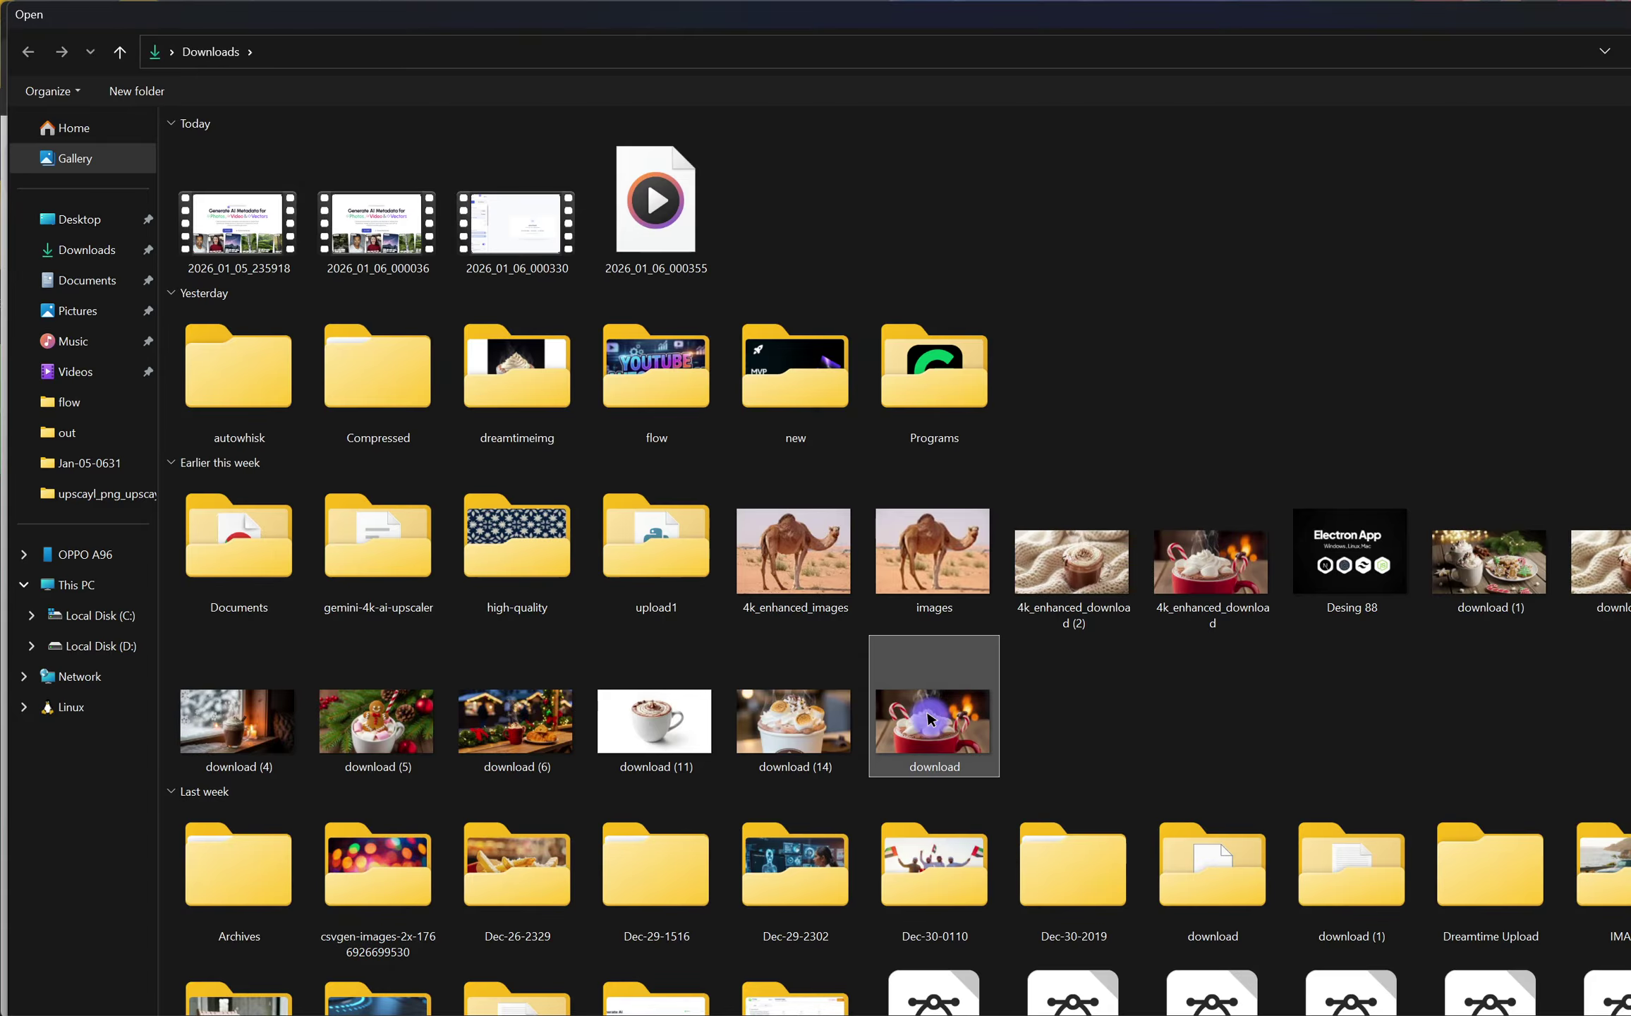
pyautogui.doubleClick(929, 718)
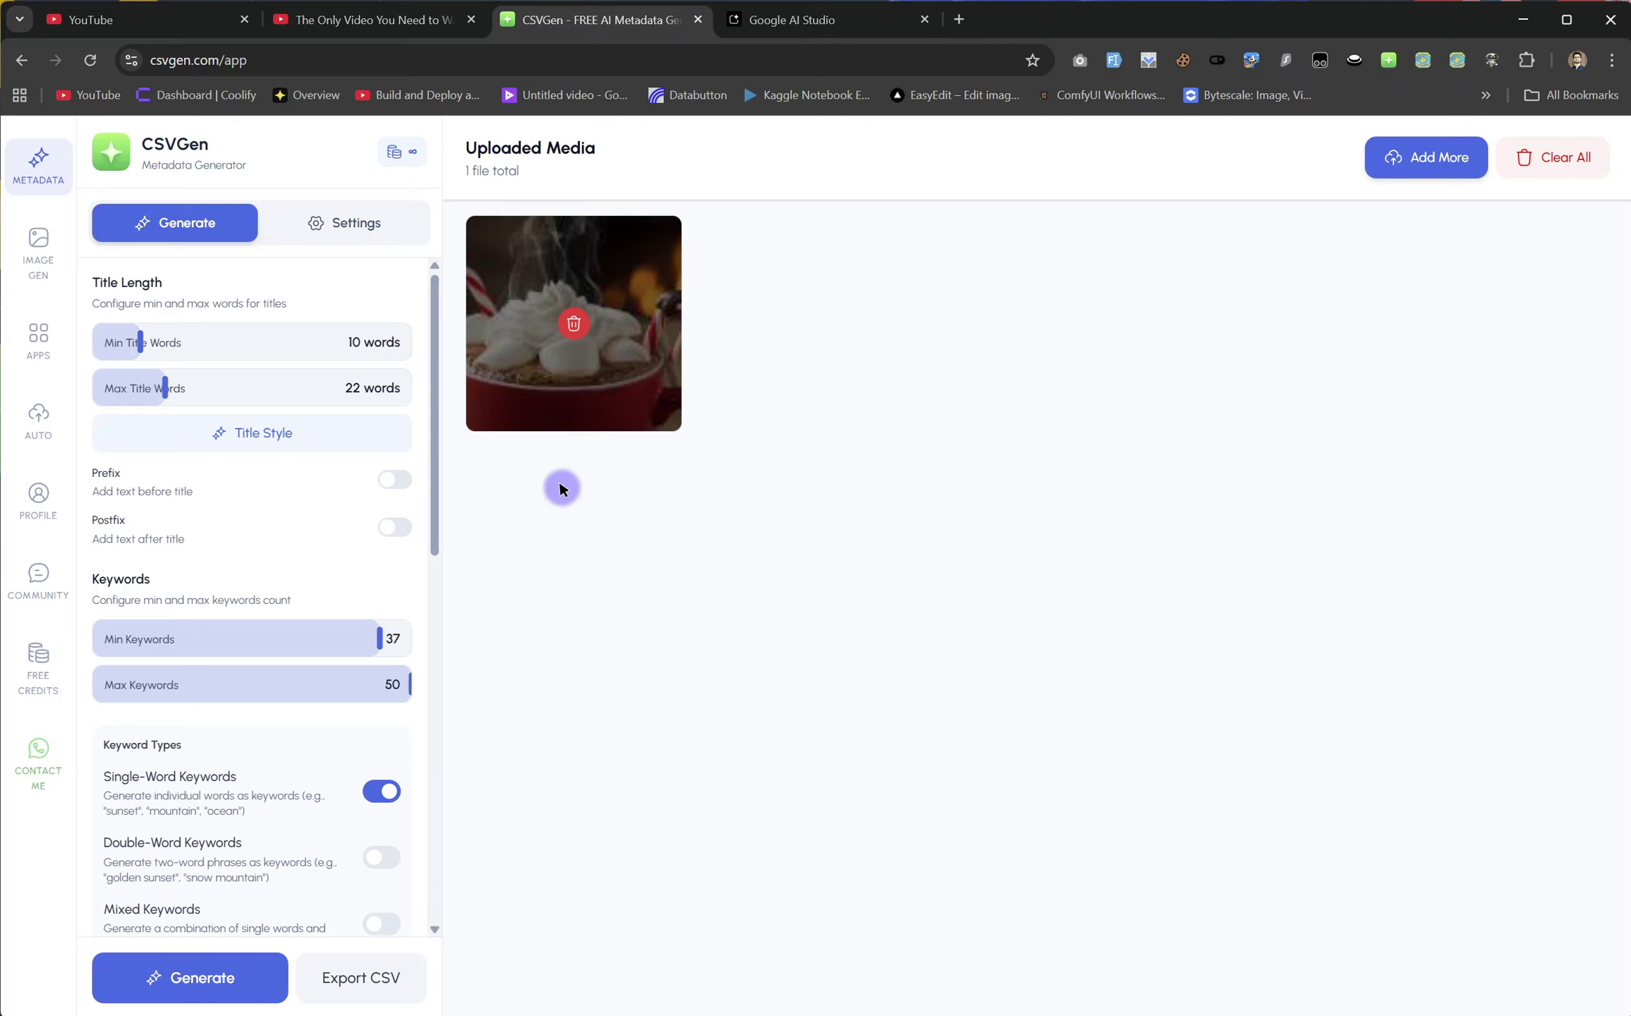
pyautogui.click(1411, 156)
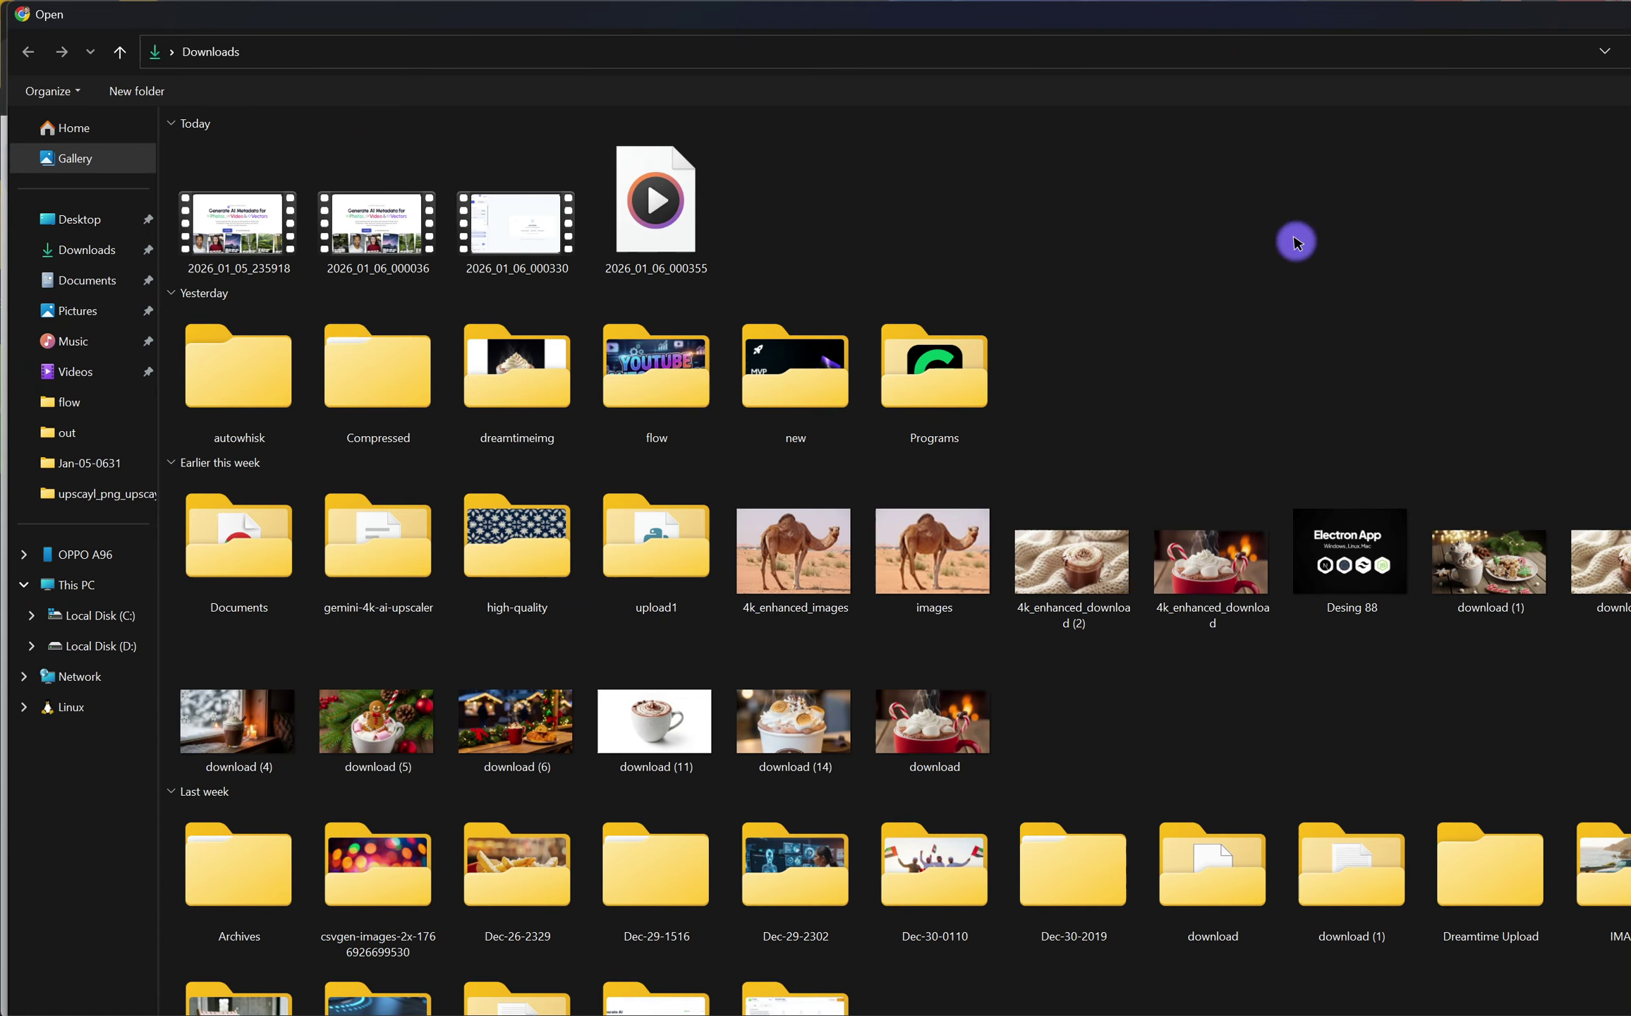
pyautogui.doubleClick(830, 685)
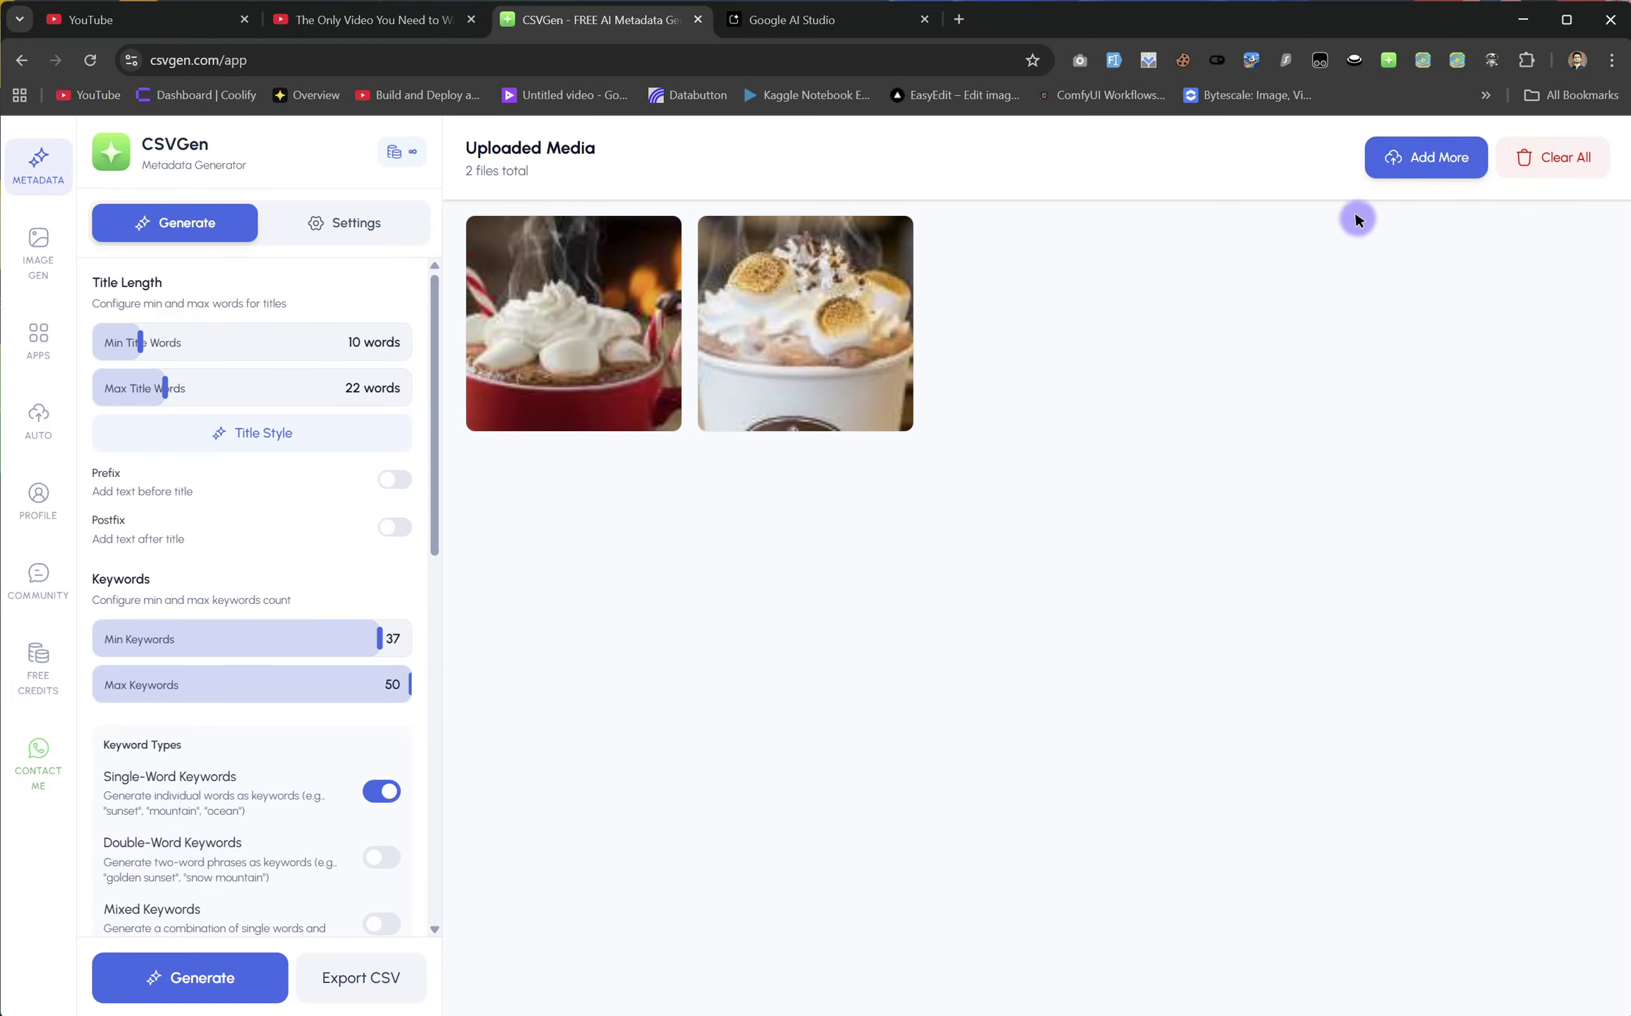
# - Remove all uploaded media and upload the mug image "download (11).png" instead
pyautogui.click(1583, 154)
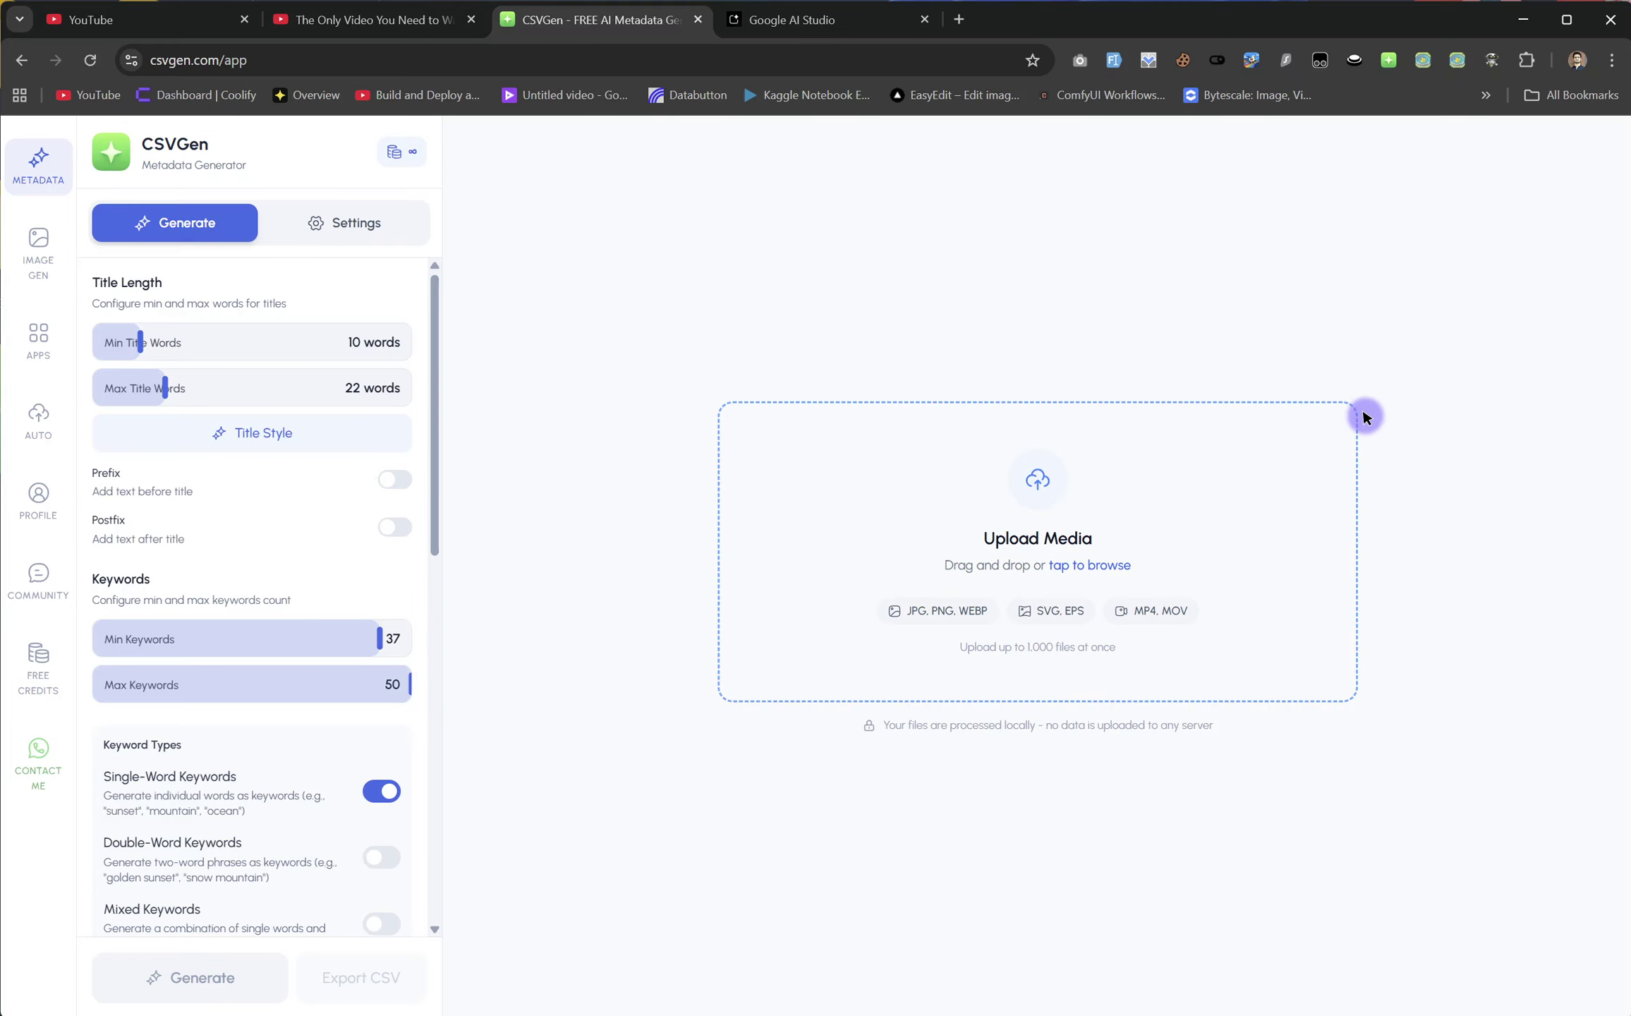
pyautogui.click(1004, 525)
pyautogui.doubleClick(678, 714)
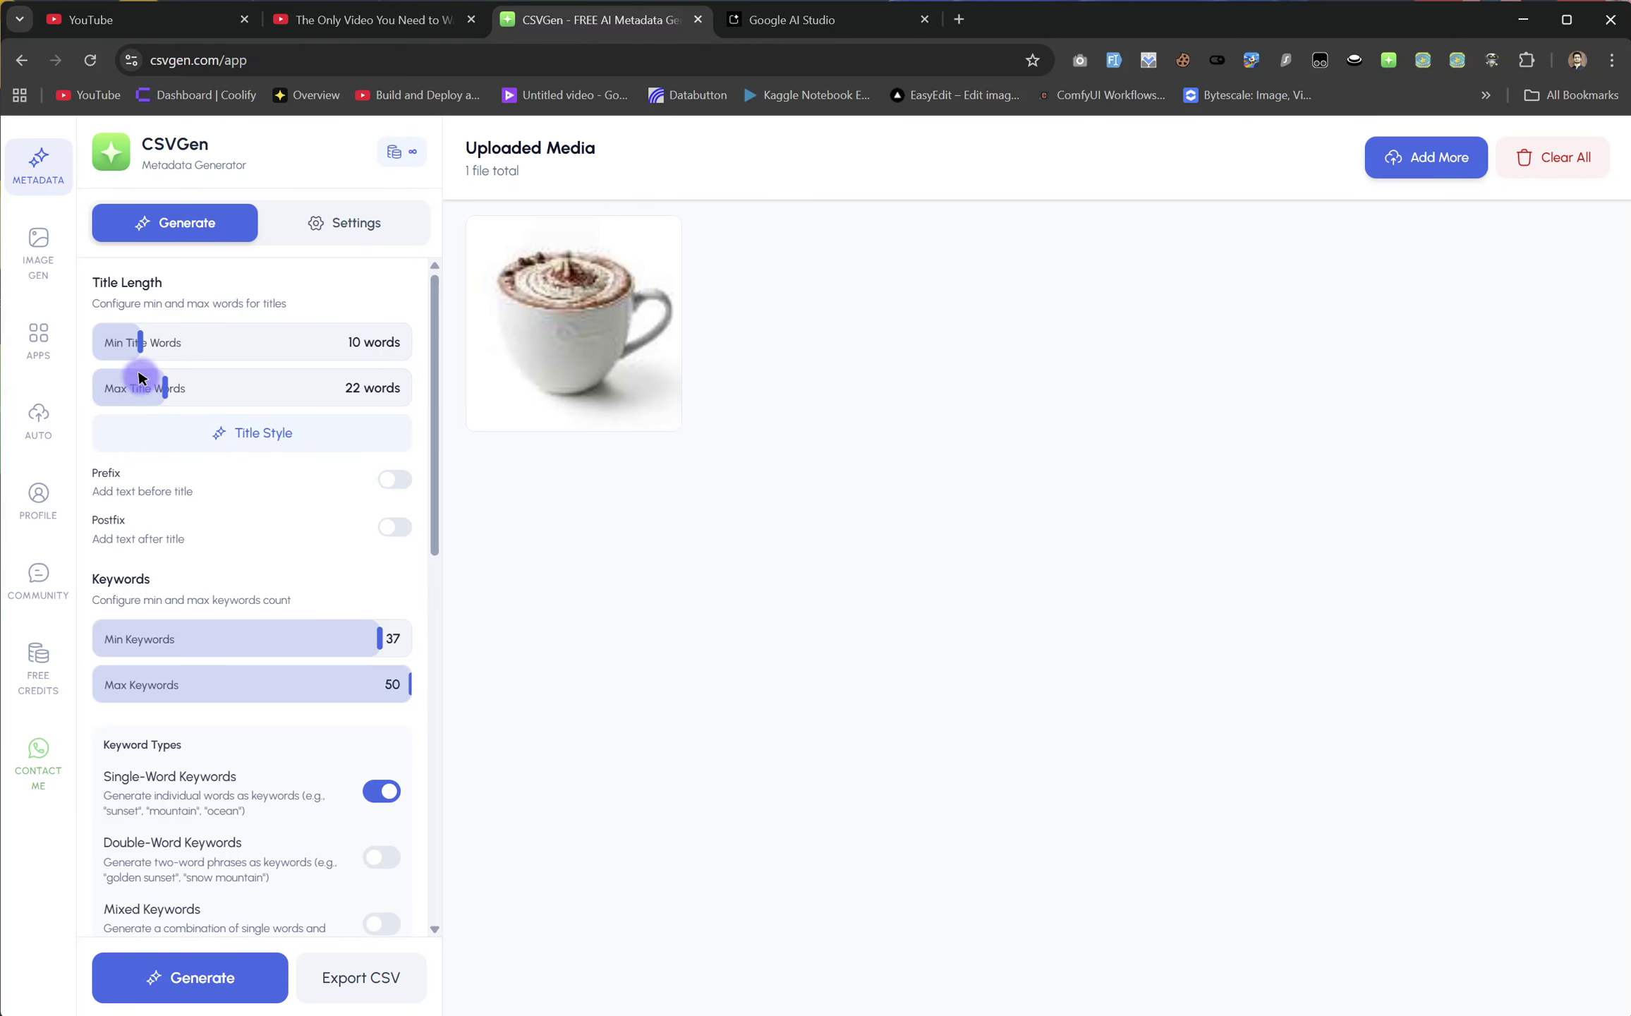
# - Generate metadata for the uploaded mug image, and check the AI provider and model settings while it processes
pyautogui.scroll(-5, 207, 773)
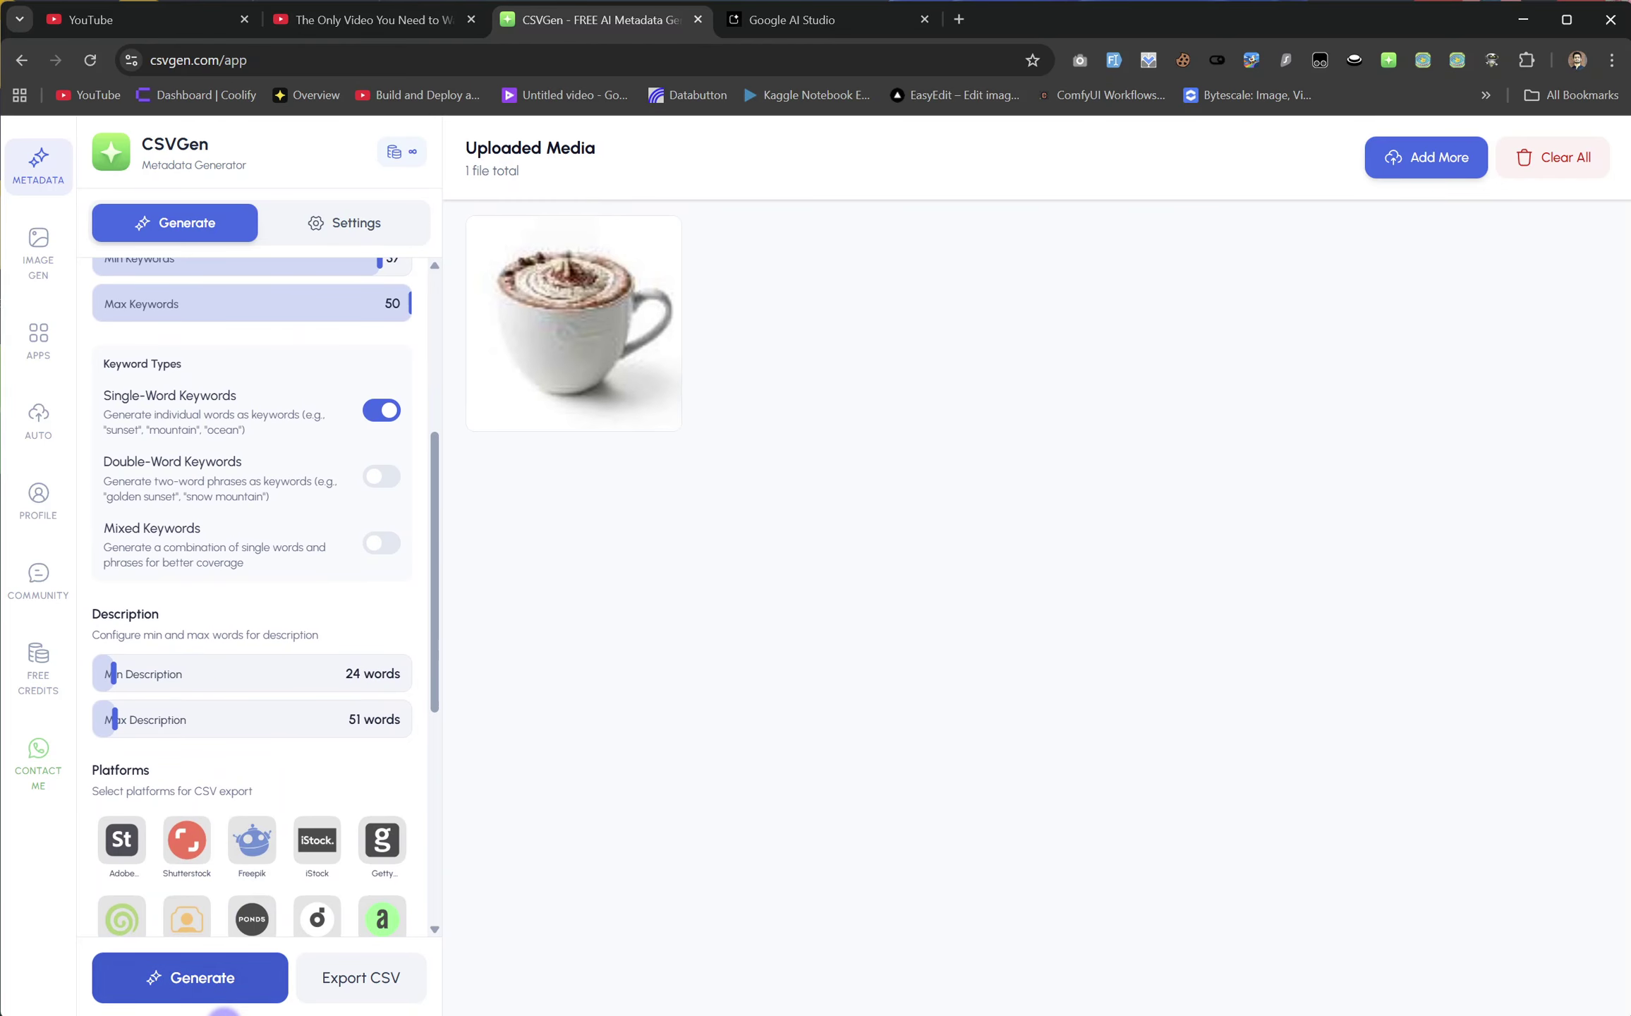
pyautogui.click(200, 980)
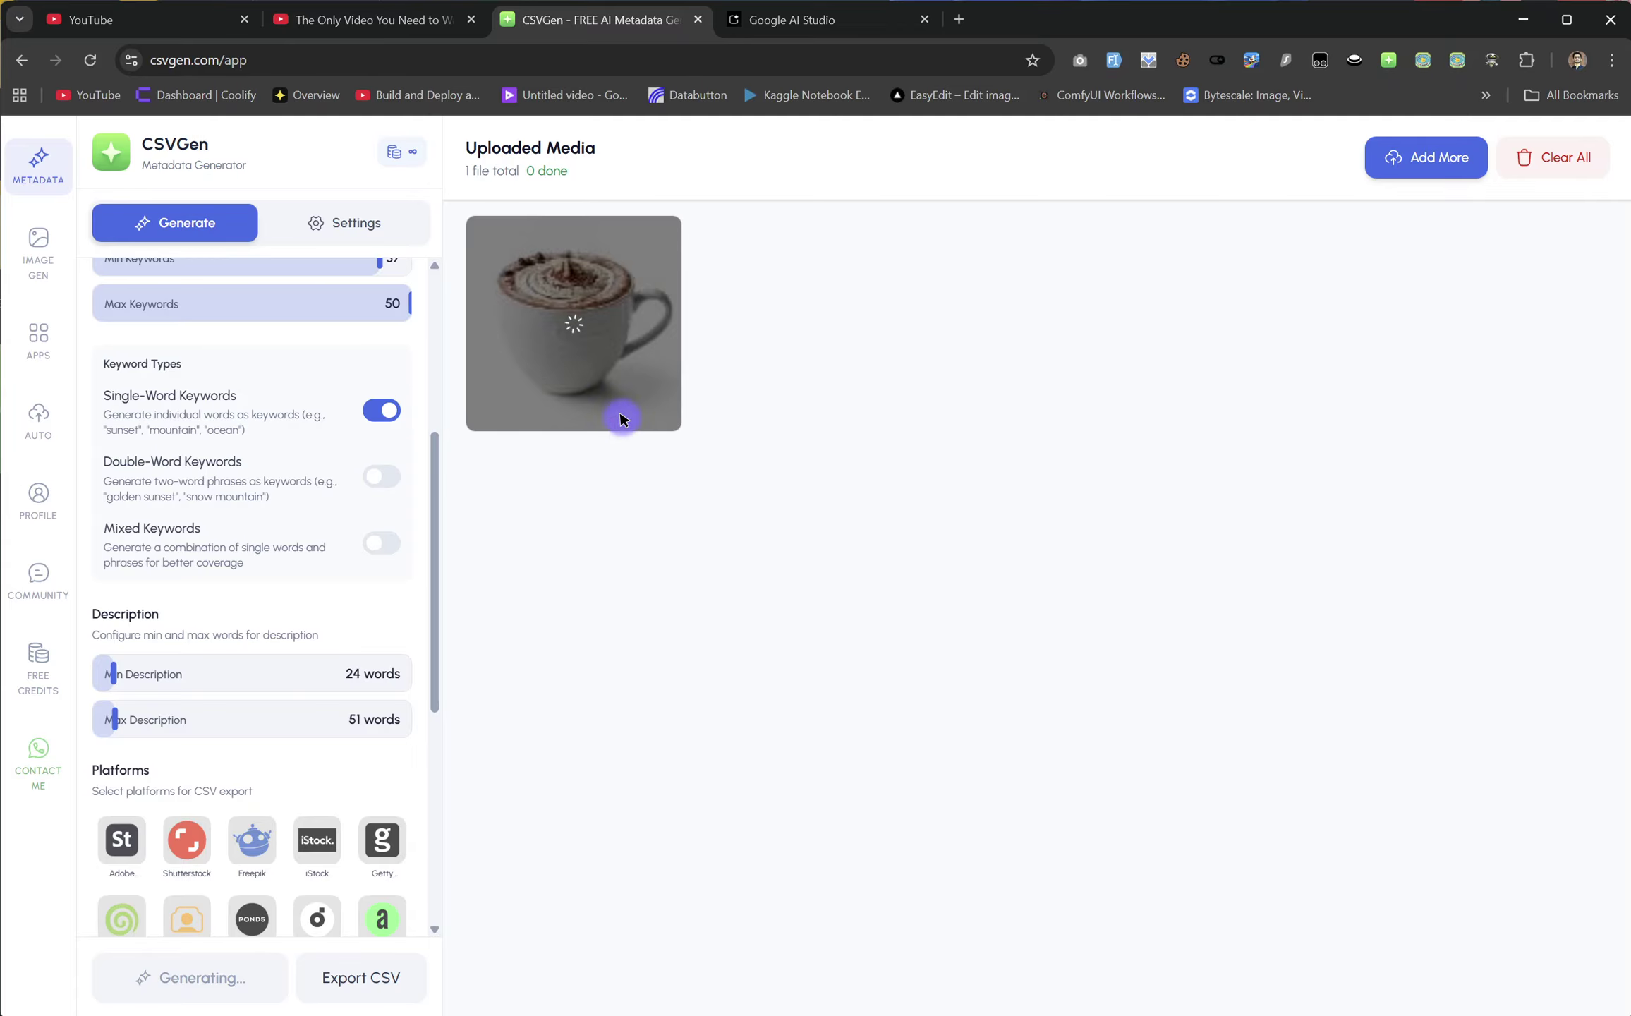
pyautogui.moveTo(595, 331)
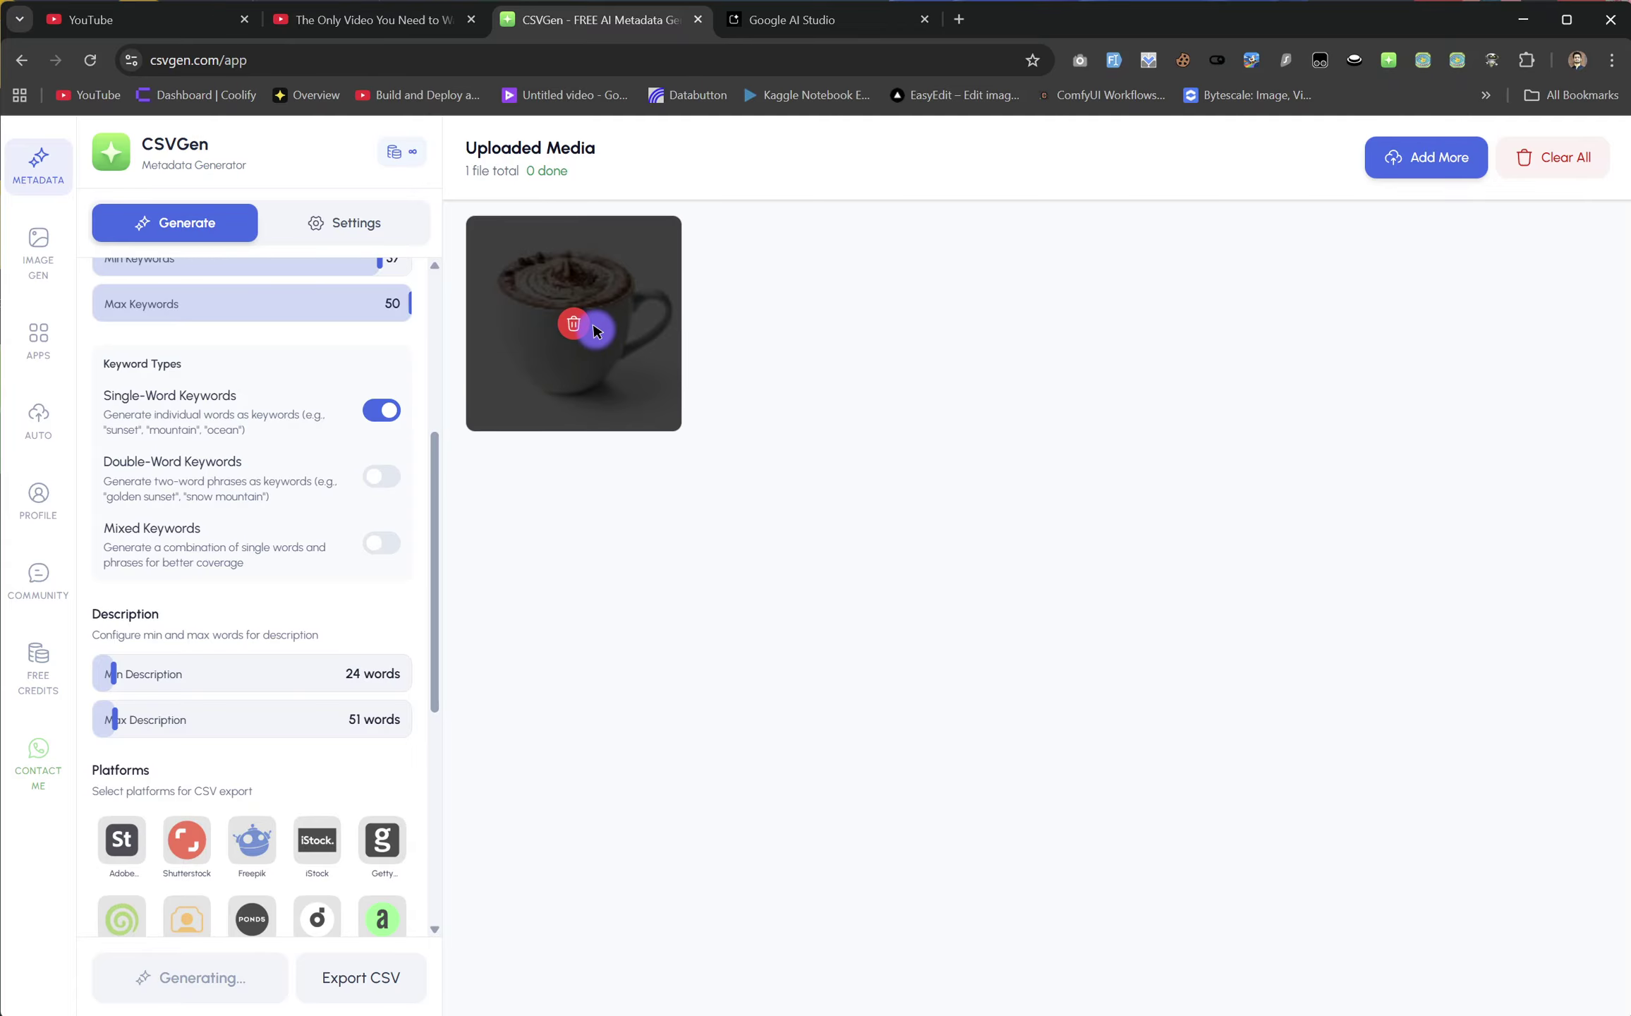
pyautogui.click(345, 221)
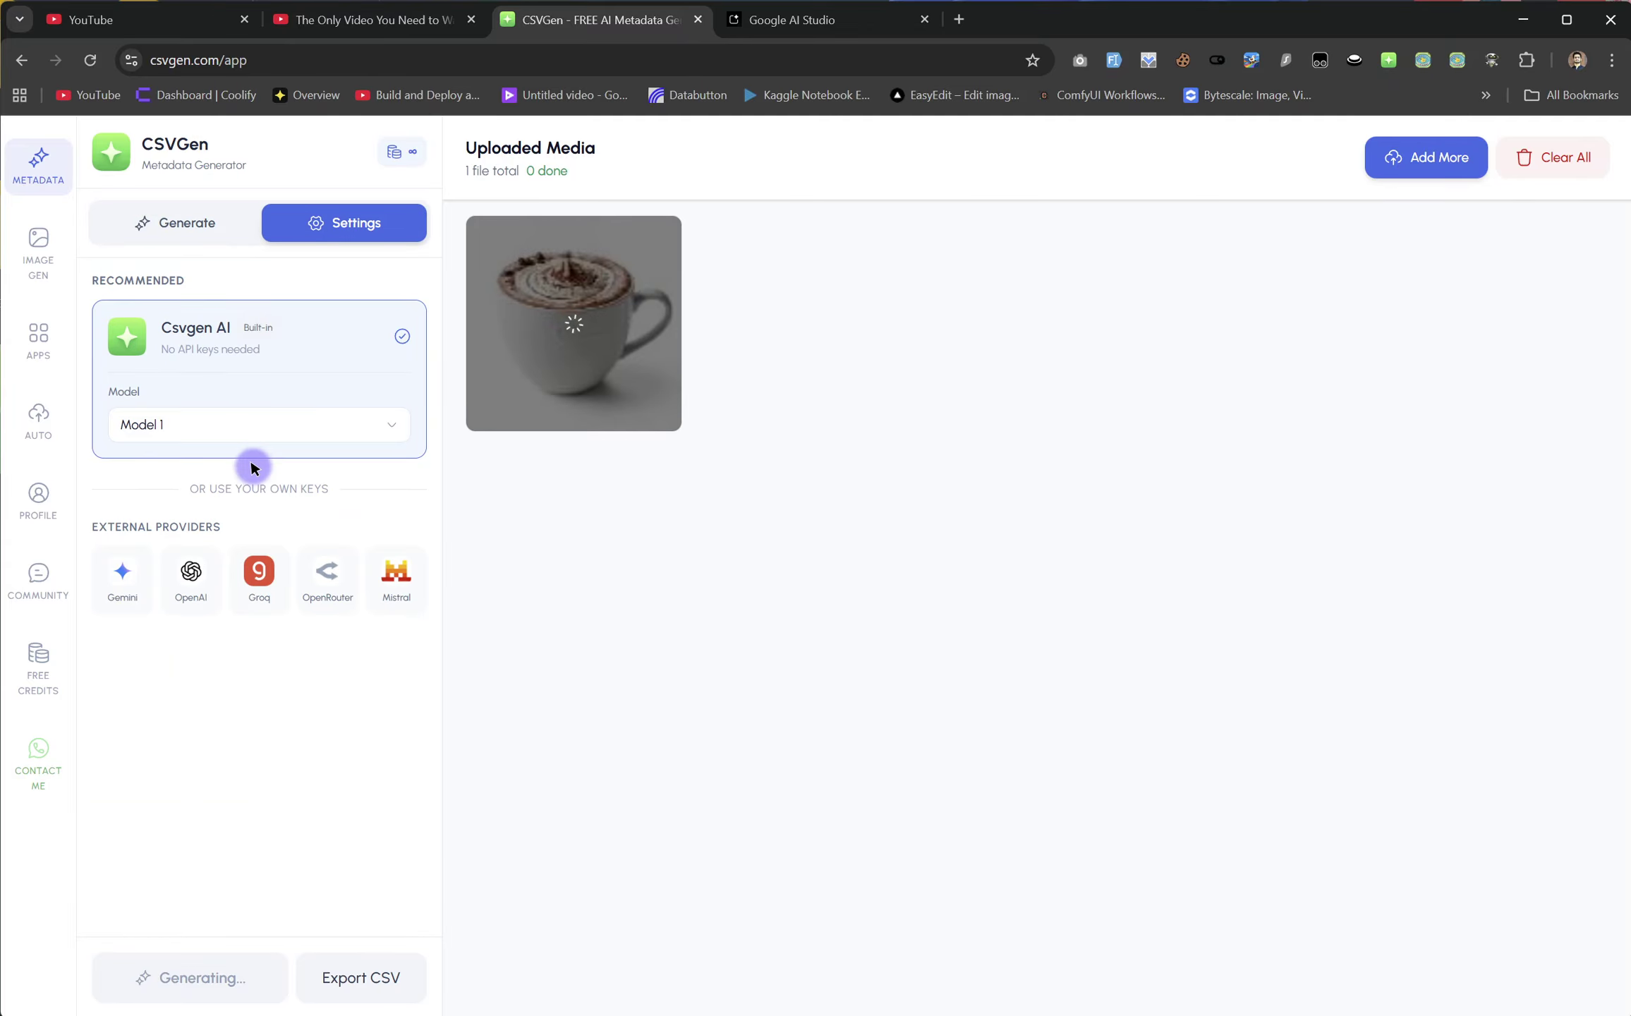
pyautogui.click(182, 225)
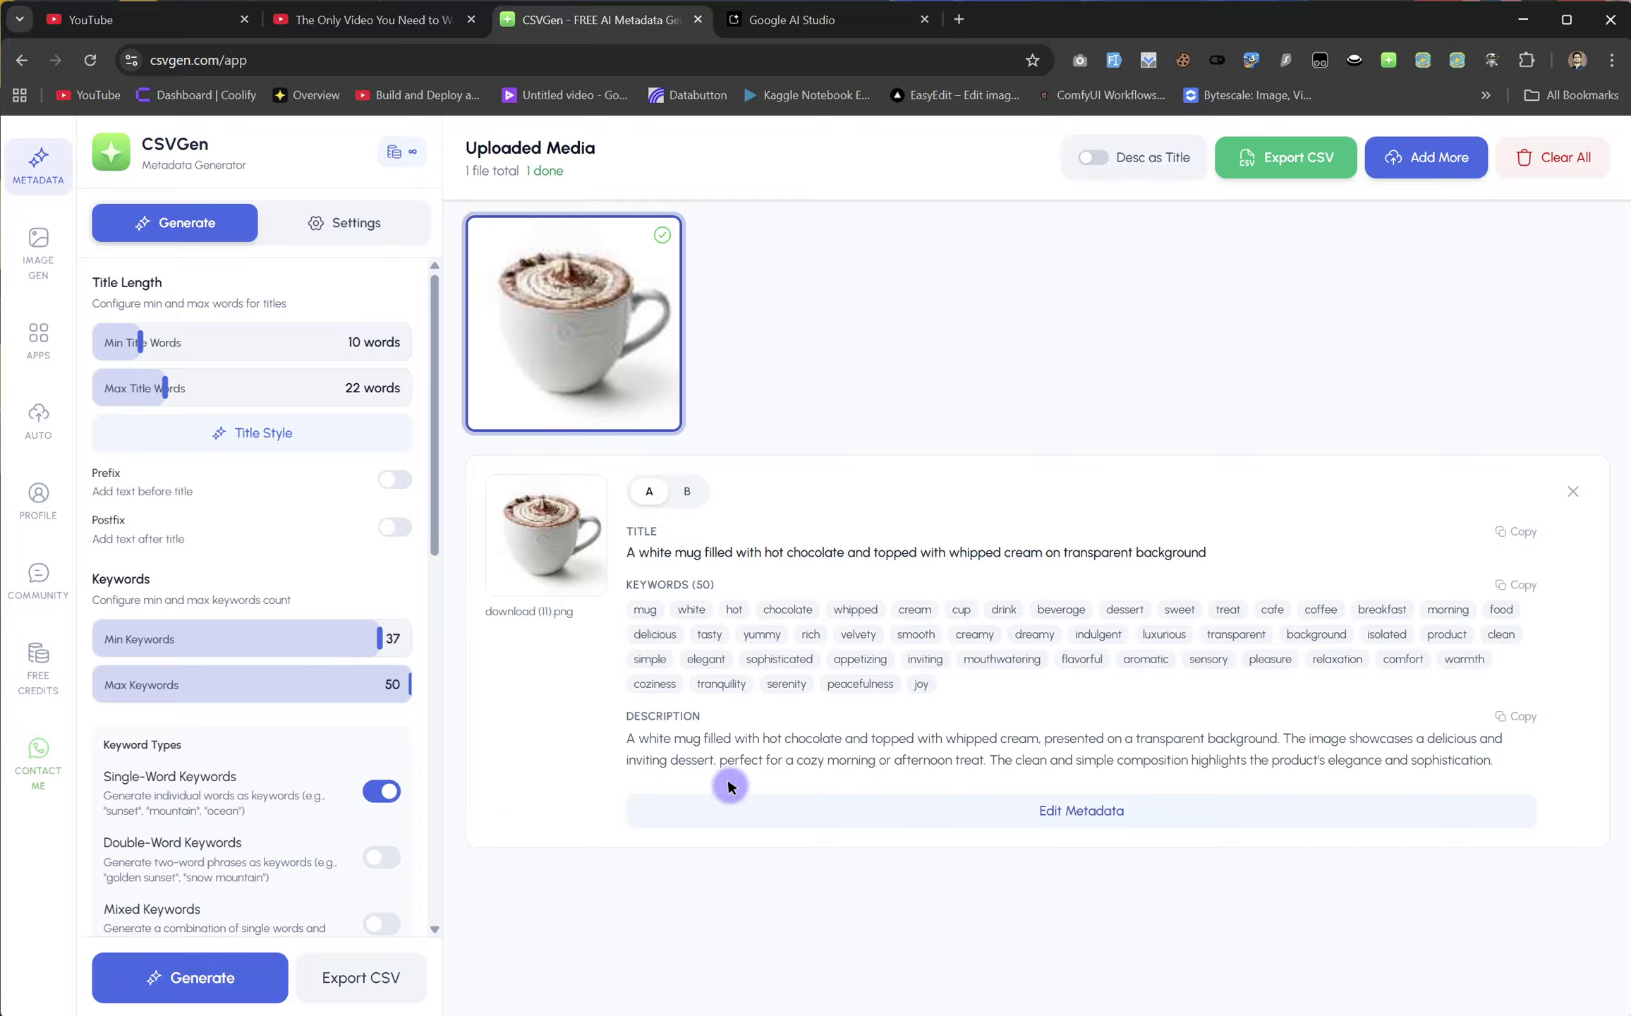
# - Disable the Transparent Background and Prohibited Words customization options
pyautogui.scroll(-5, 274, 812)
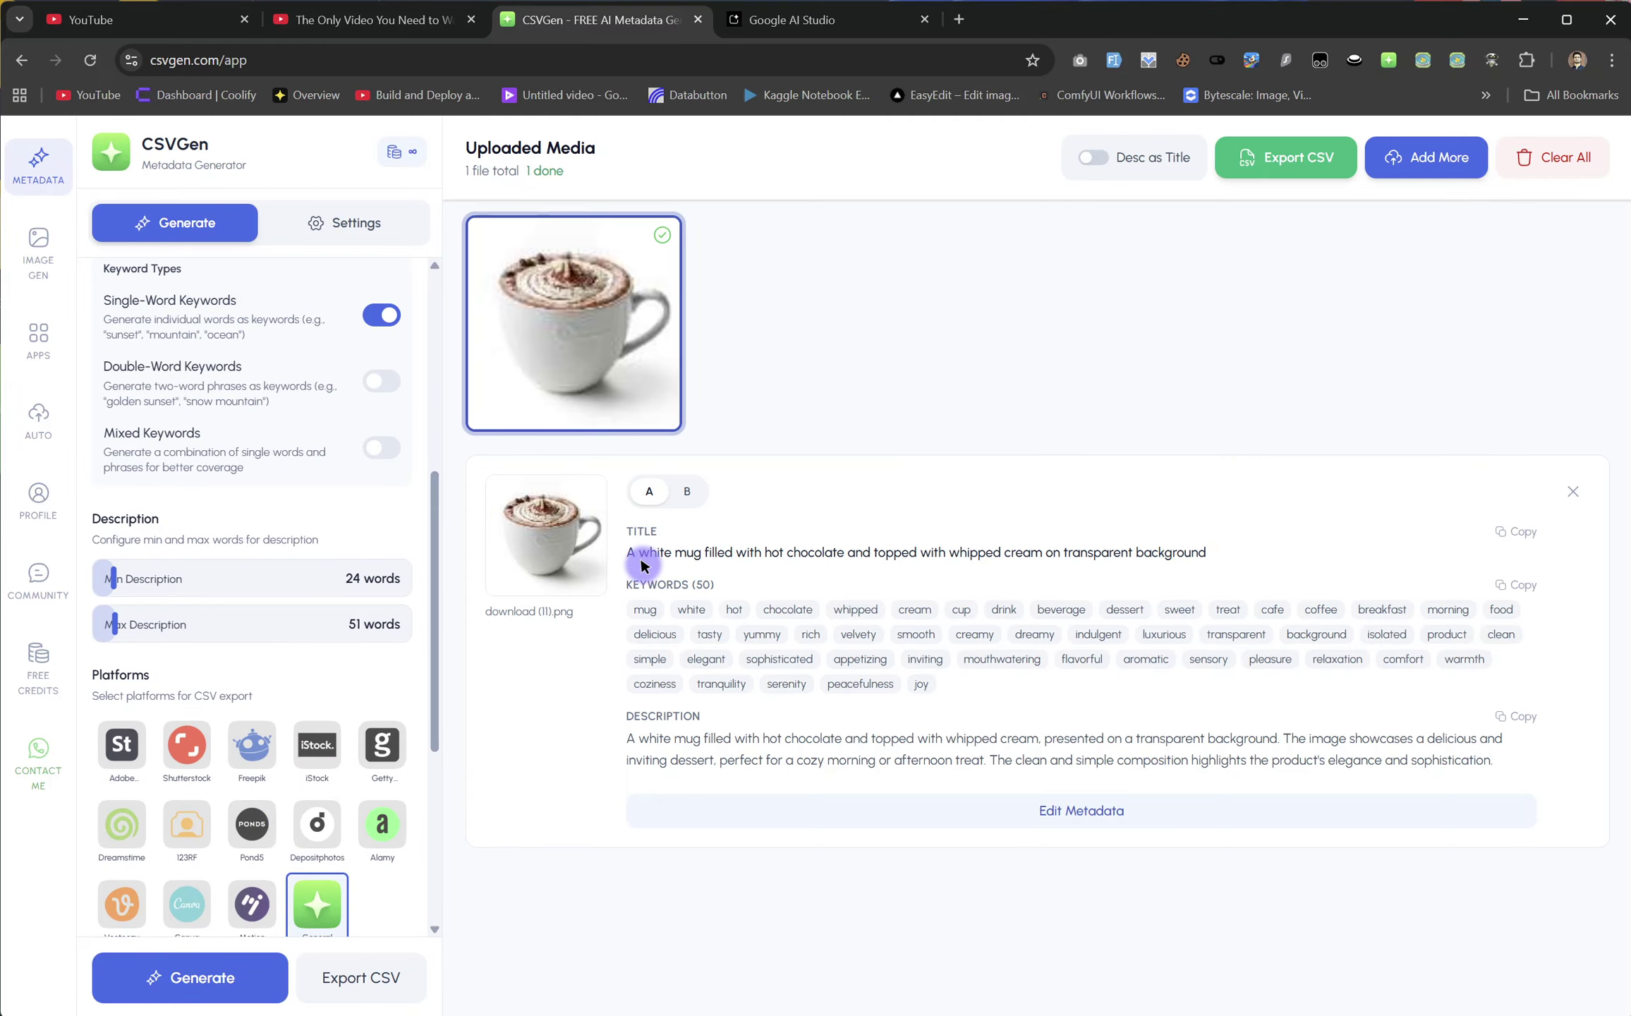
pyautogui.scroll(-5, 257, 778)
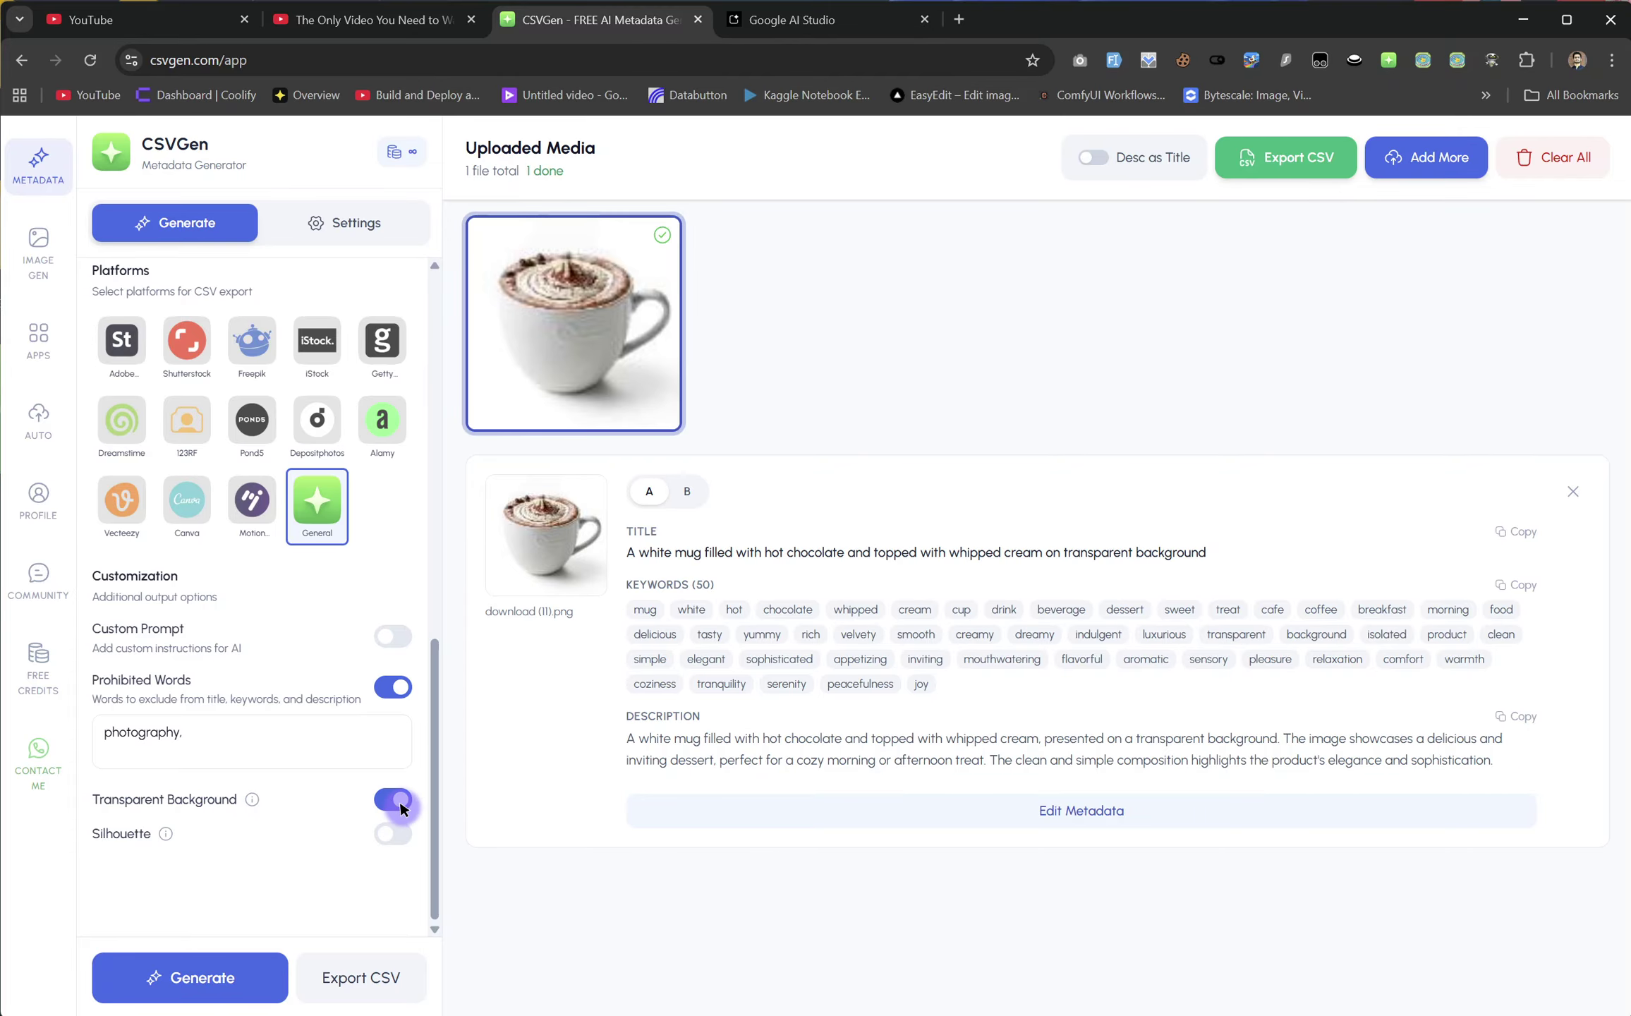
pyautogui.click(399, 803)
pyautogui.moveTo(1062, 551); pyautogui.dragTo(1215, 549)
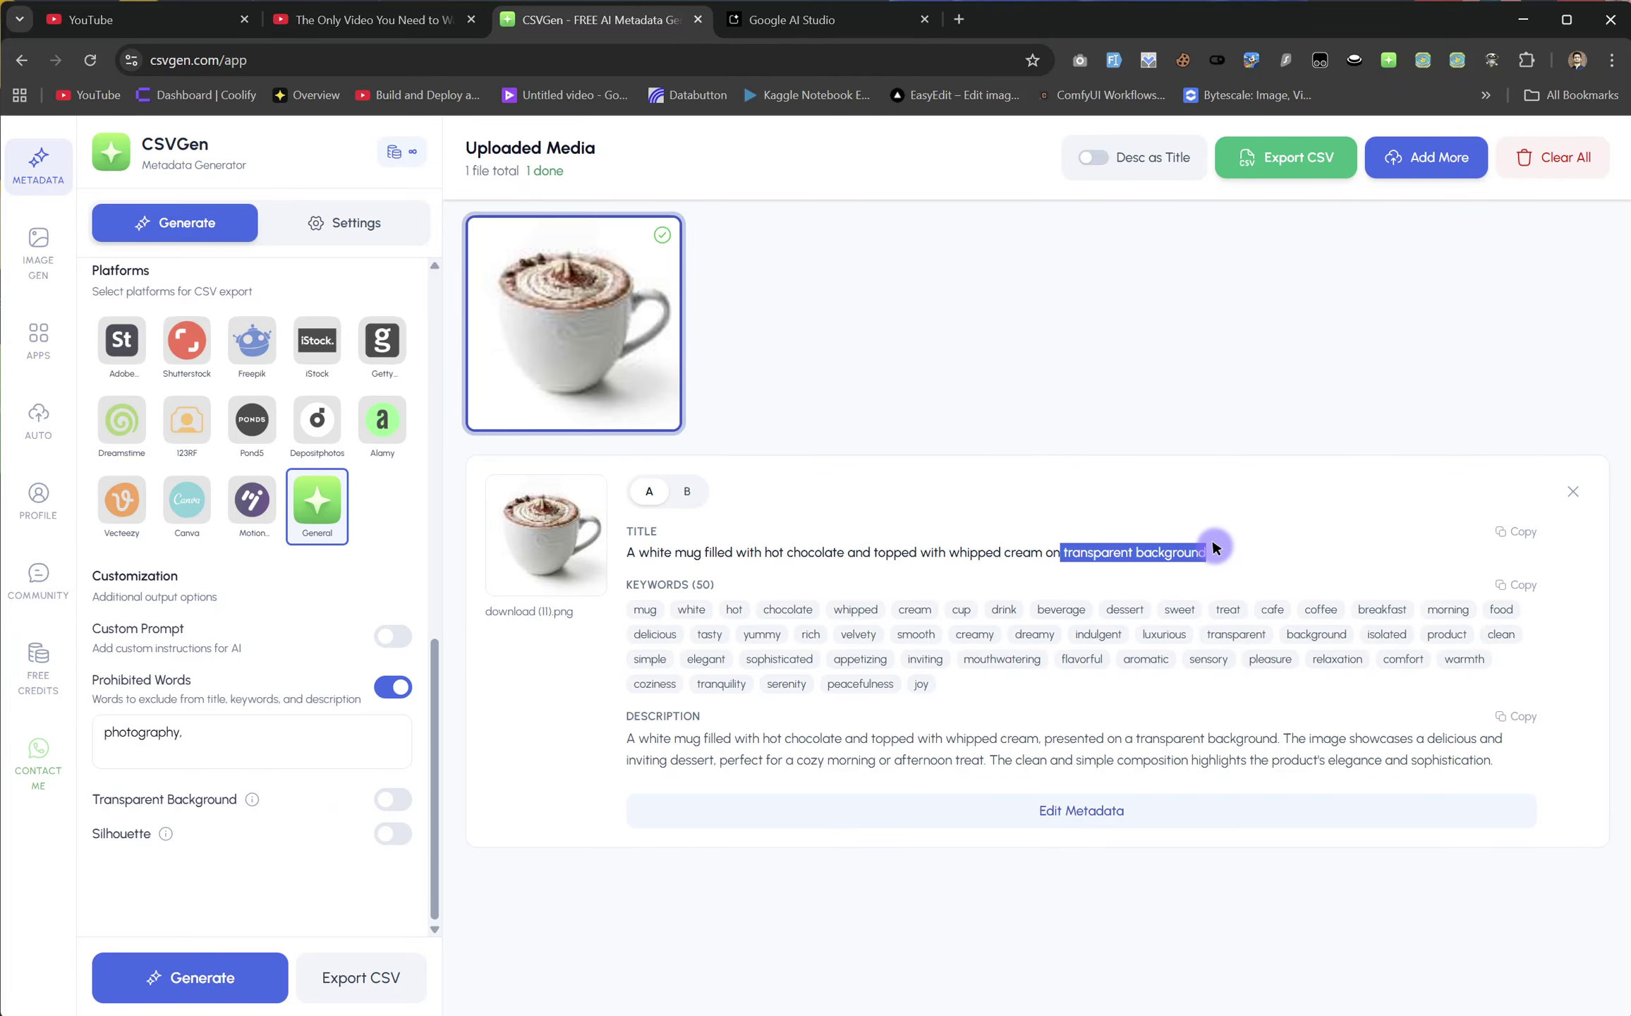
pyautogui.click(387, 688)
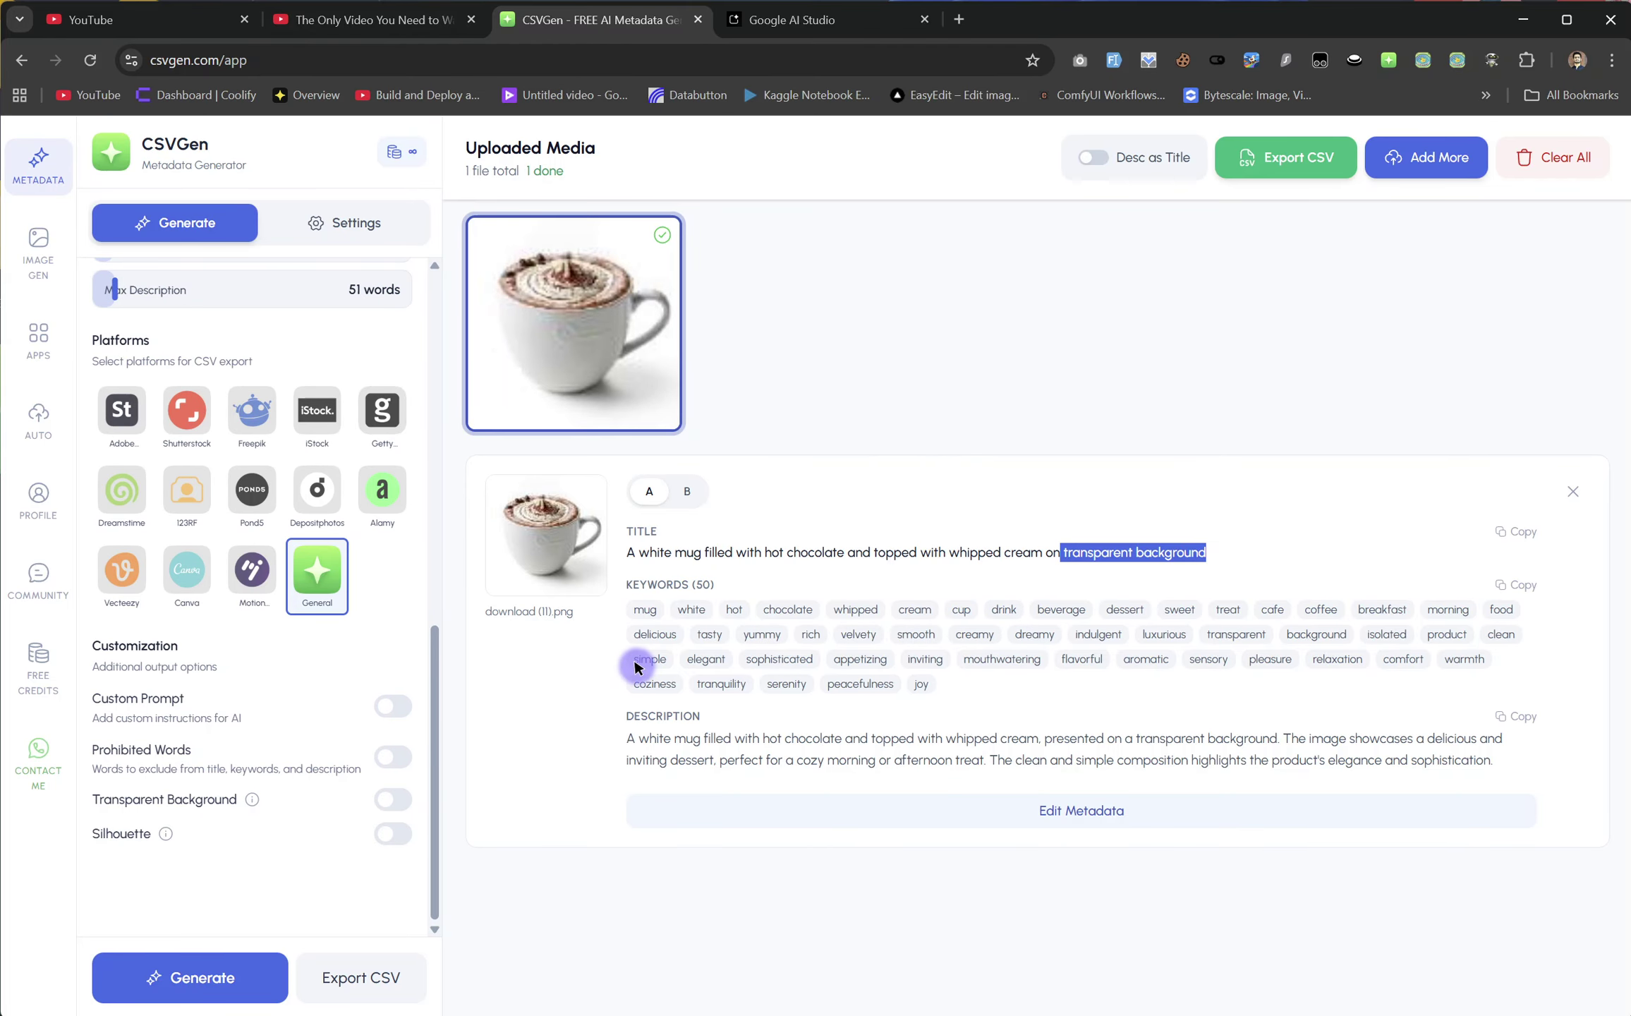
pyautogui.scroll(7, 365, 524)
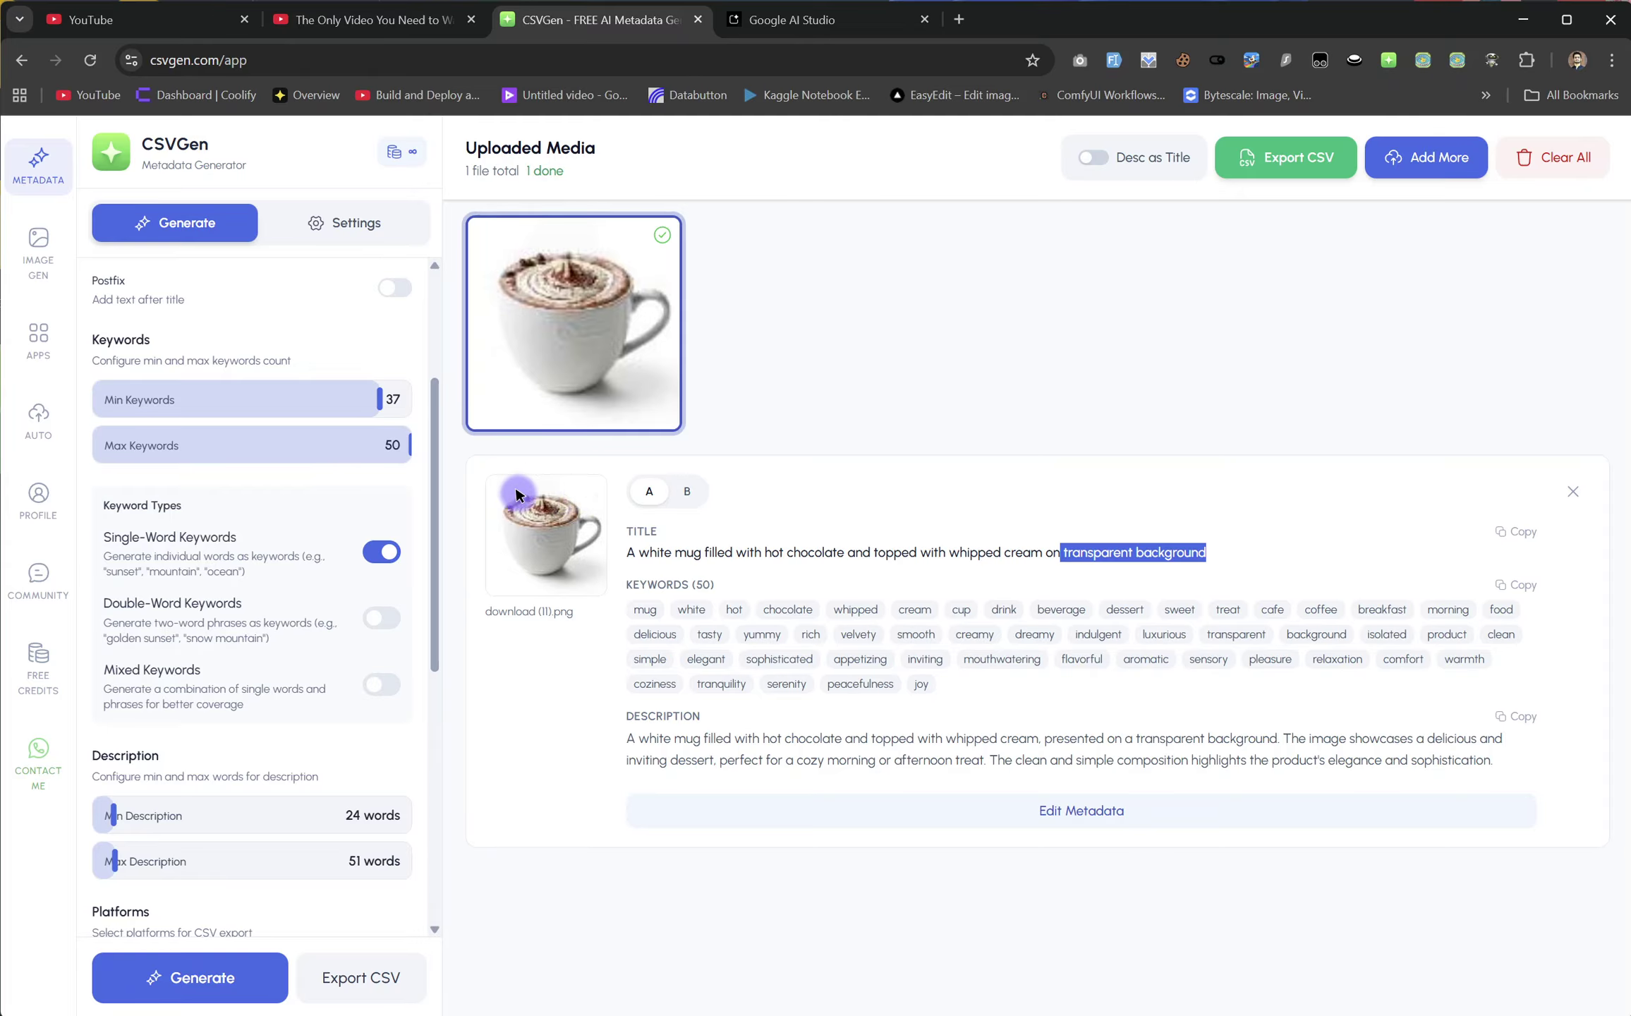
pyautogui.scroll(5, 386, 479)
pyautogui.click(355, 223)
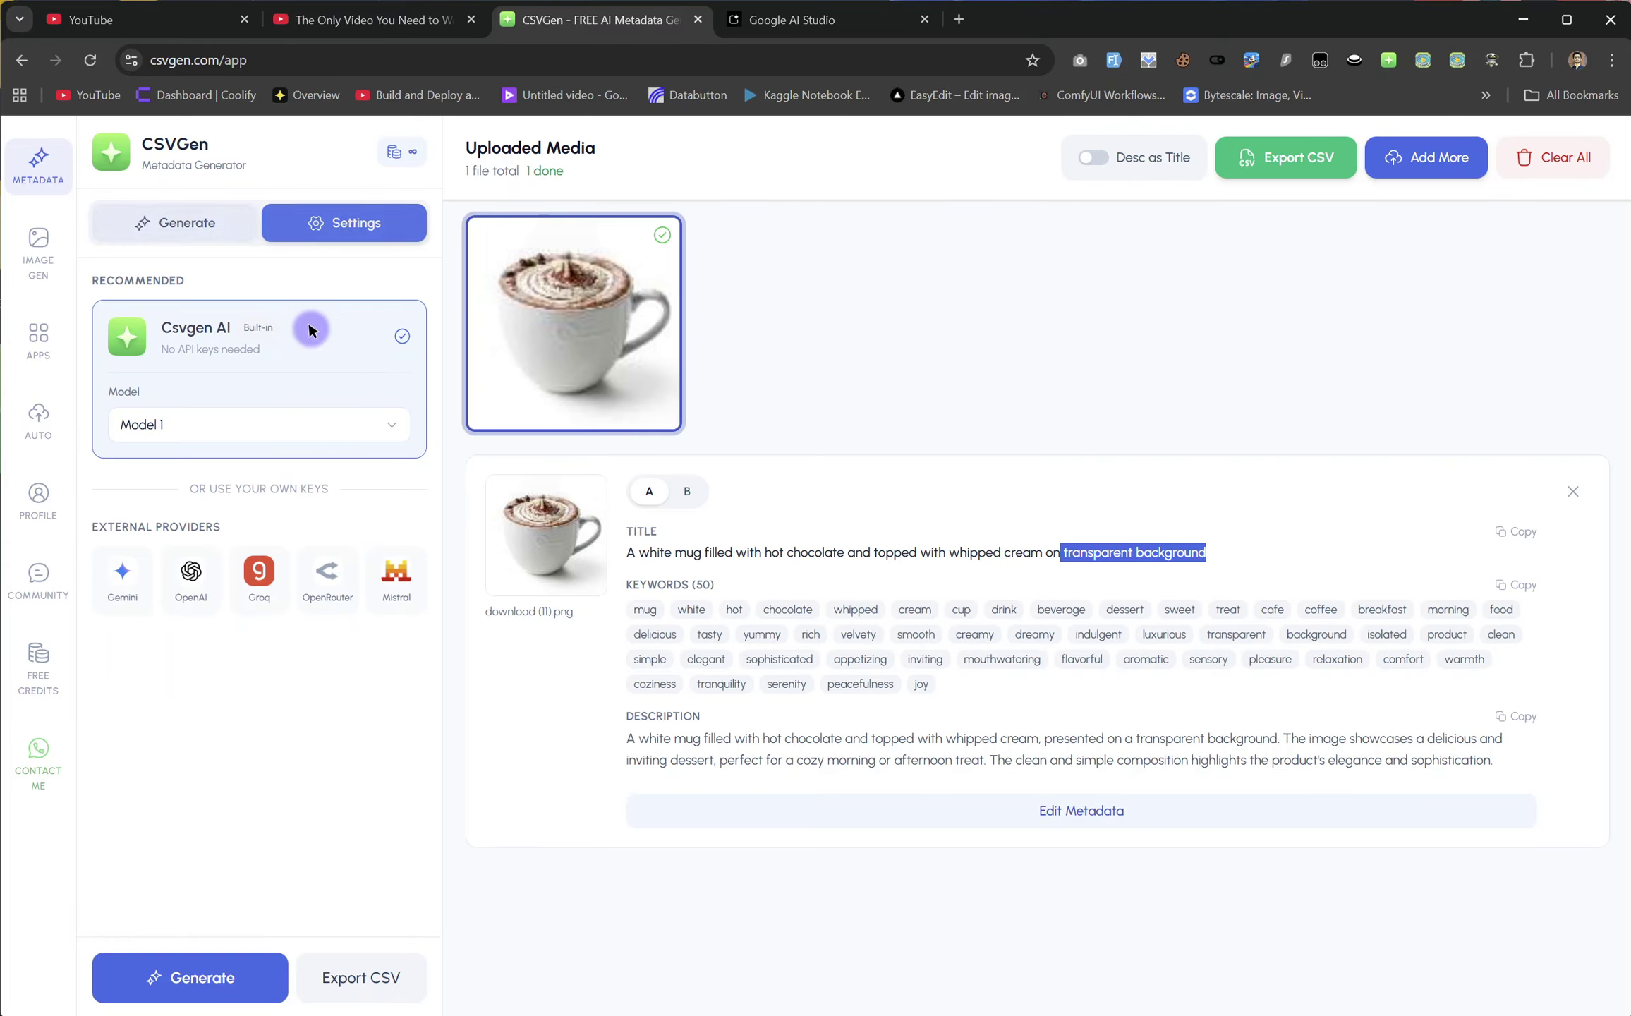
pyautogui.click(173, 221)
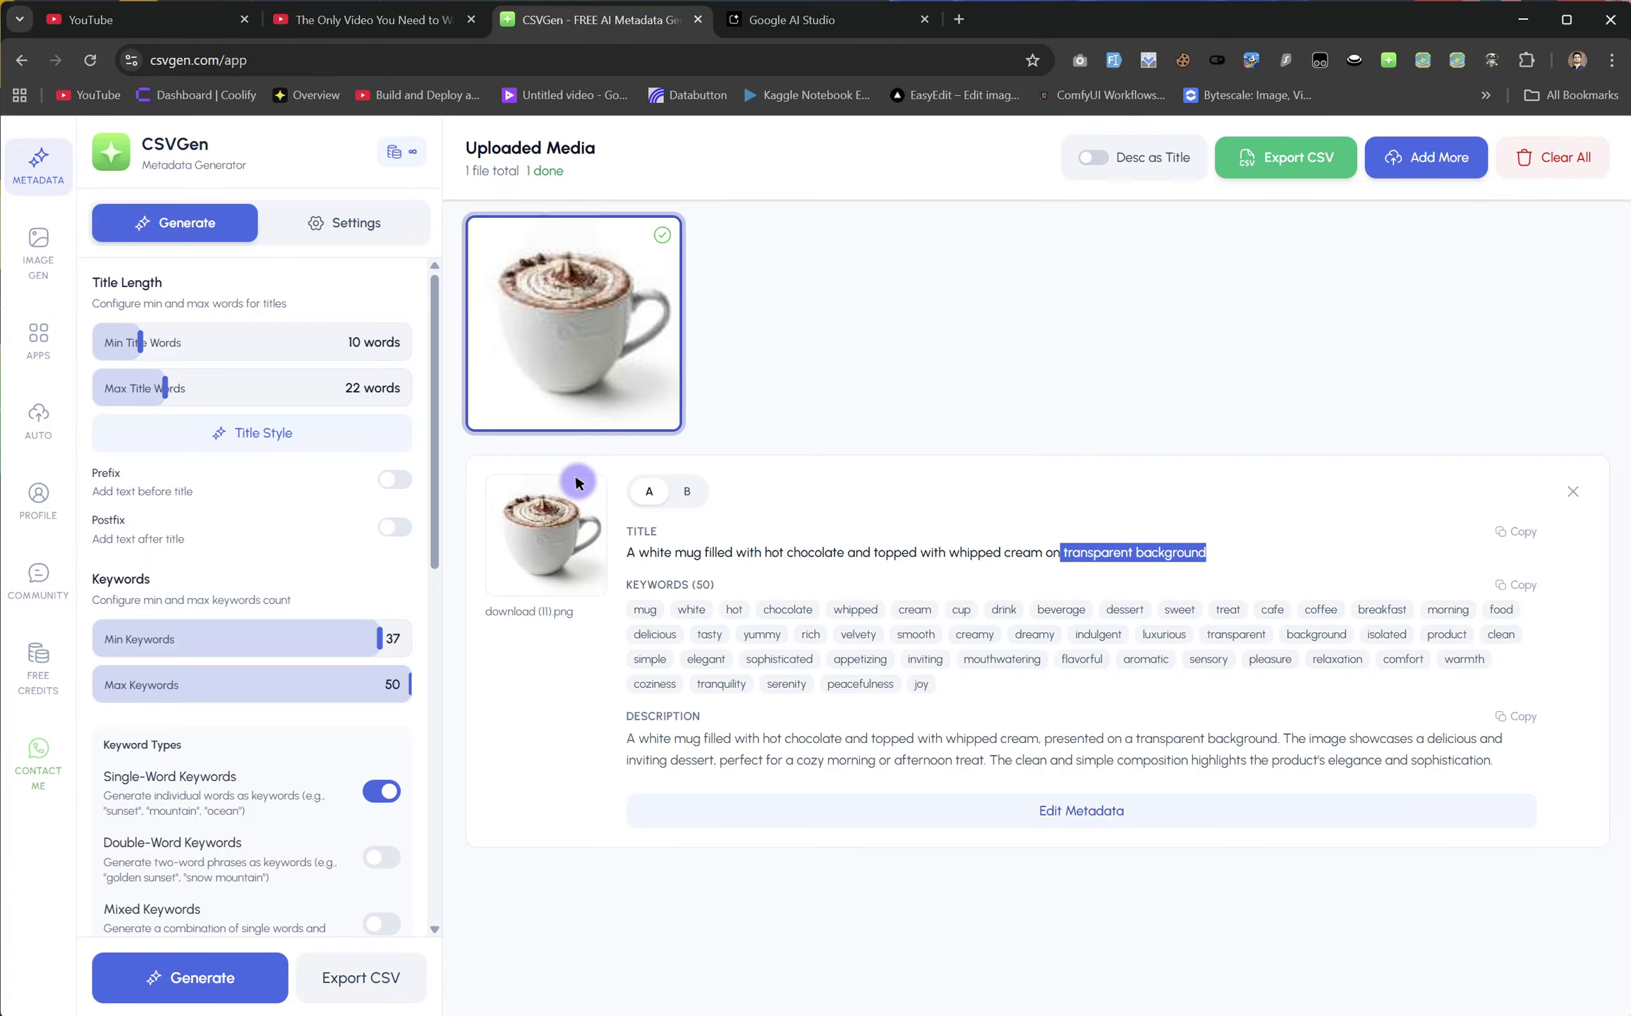
# - Compare the title, keywords and description of metadata versions A and B, and copy version A's keywords
pyautogui.click(688, 493)
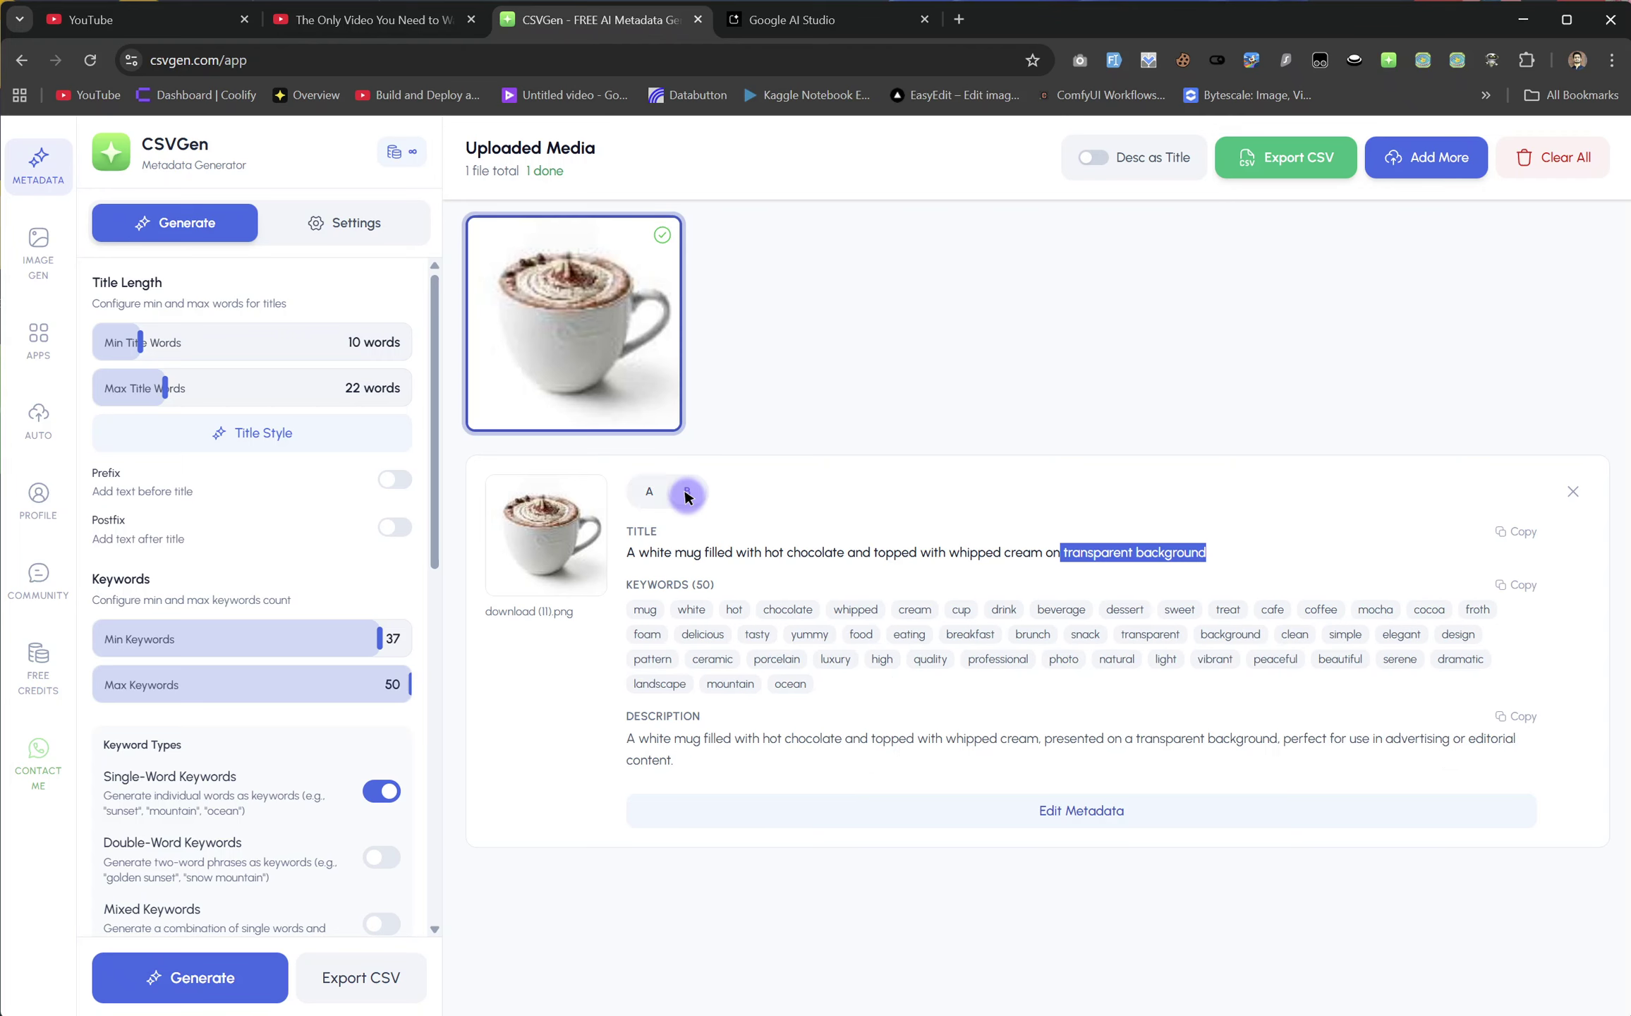
pyautogui.click(640, 496)
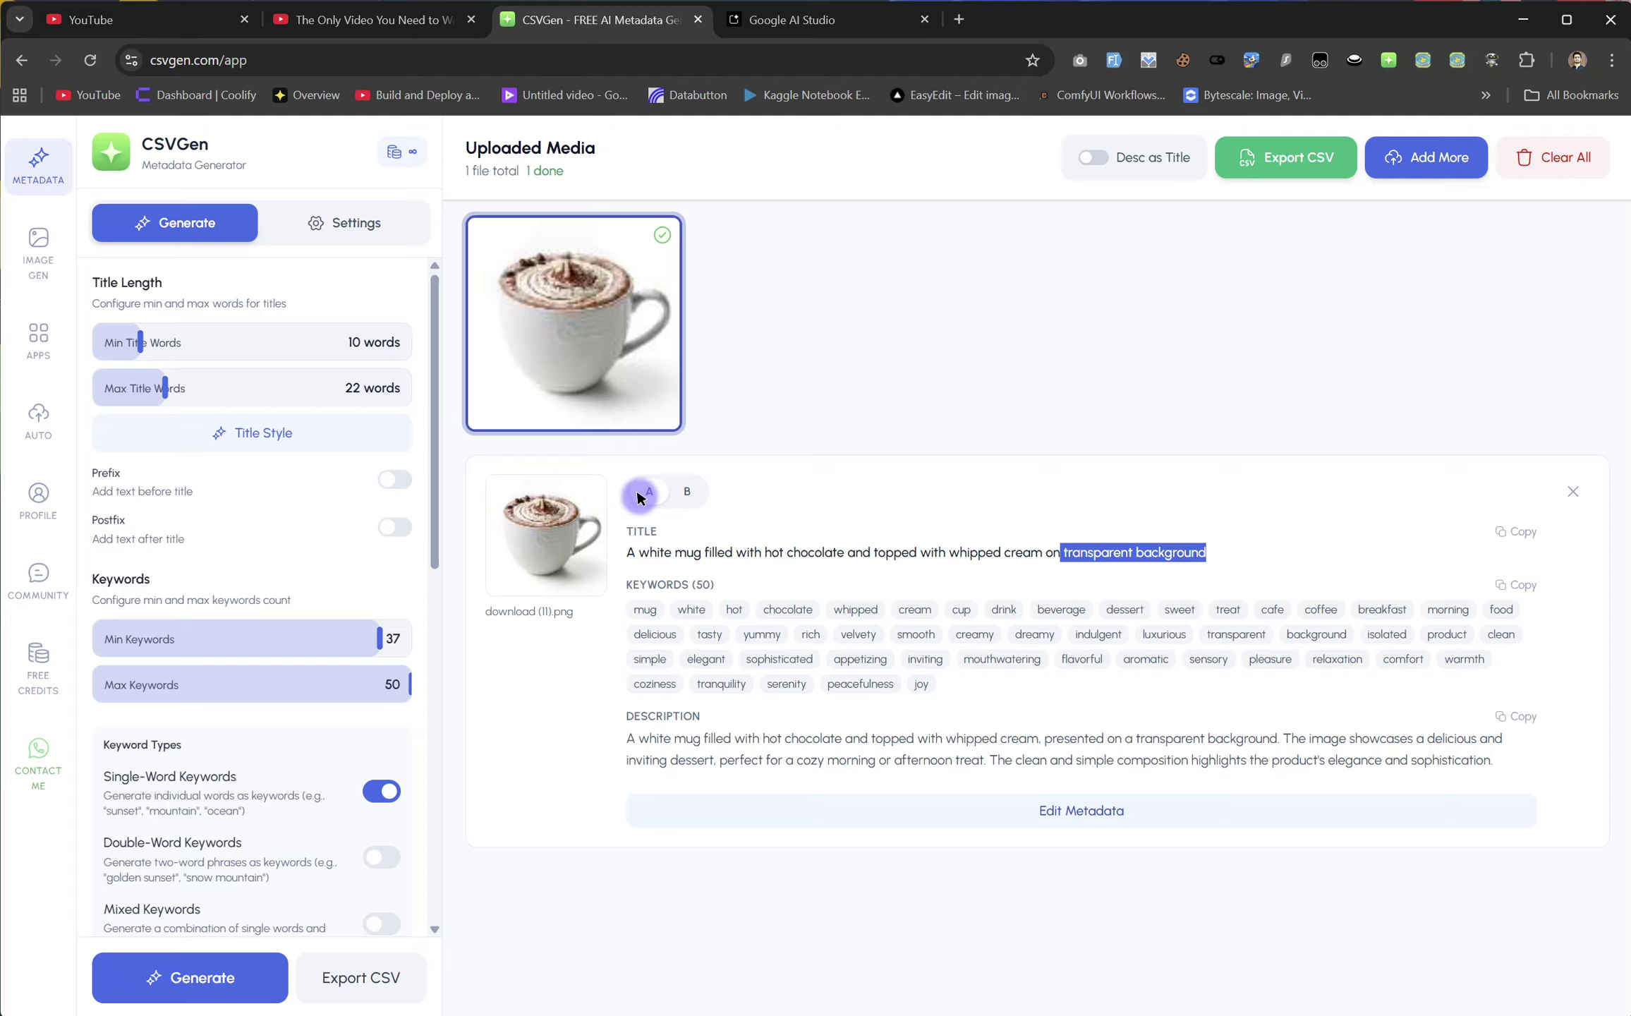
pyautogui.click(679, 491)
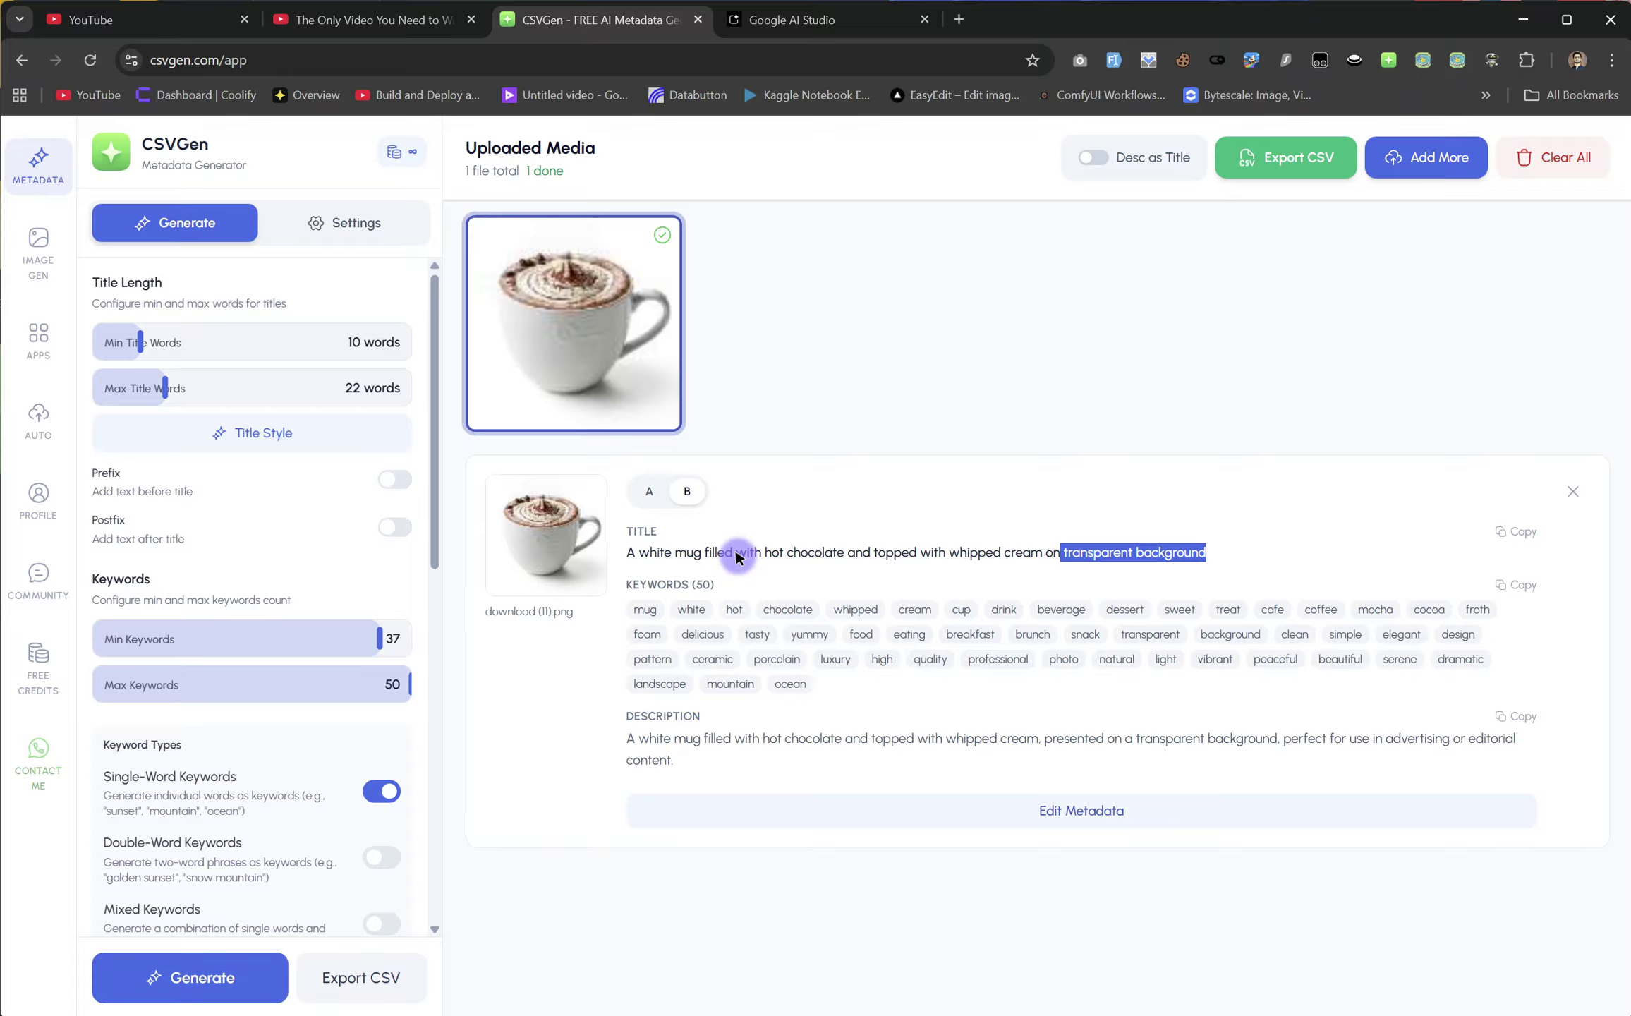
pyautogui.click(646, 489)
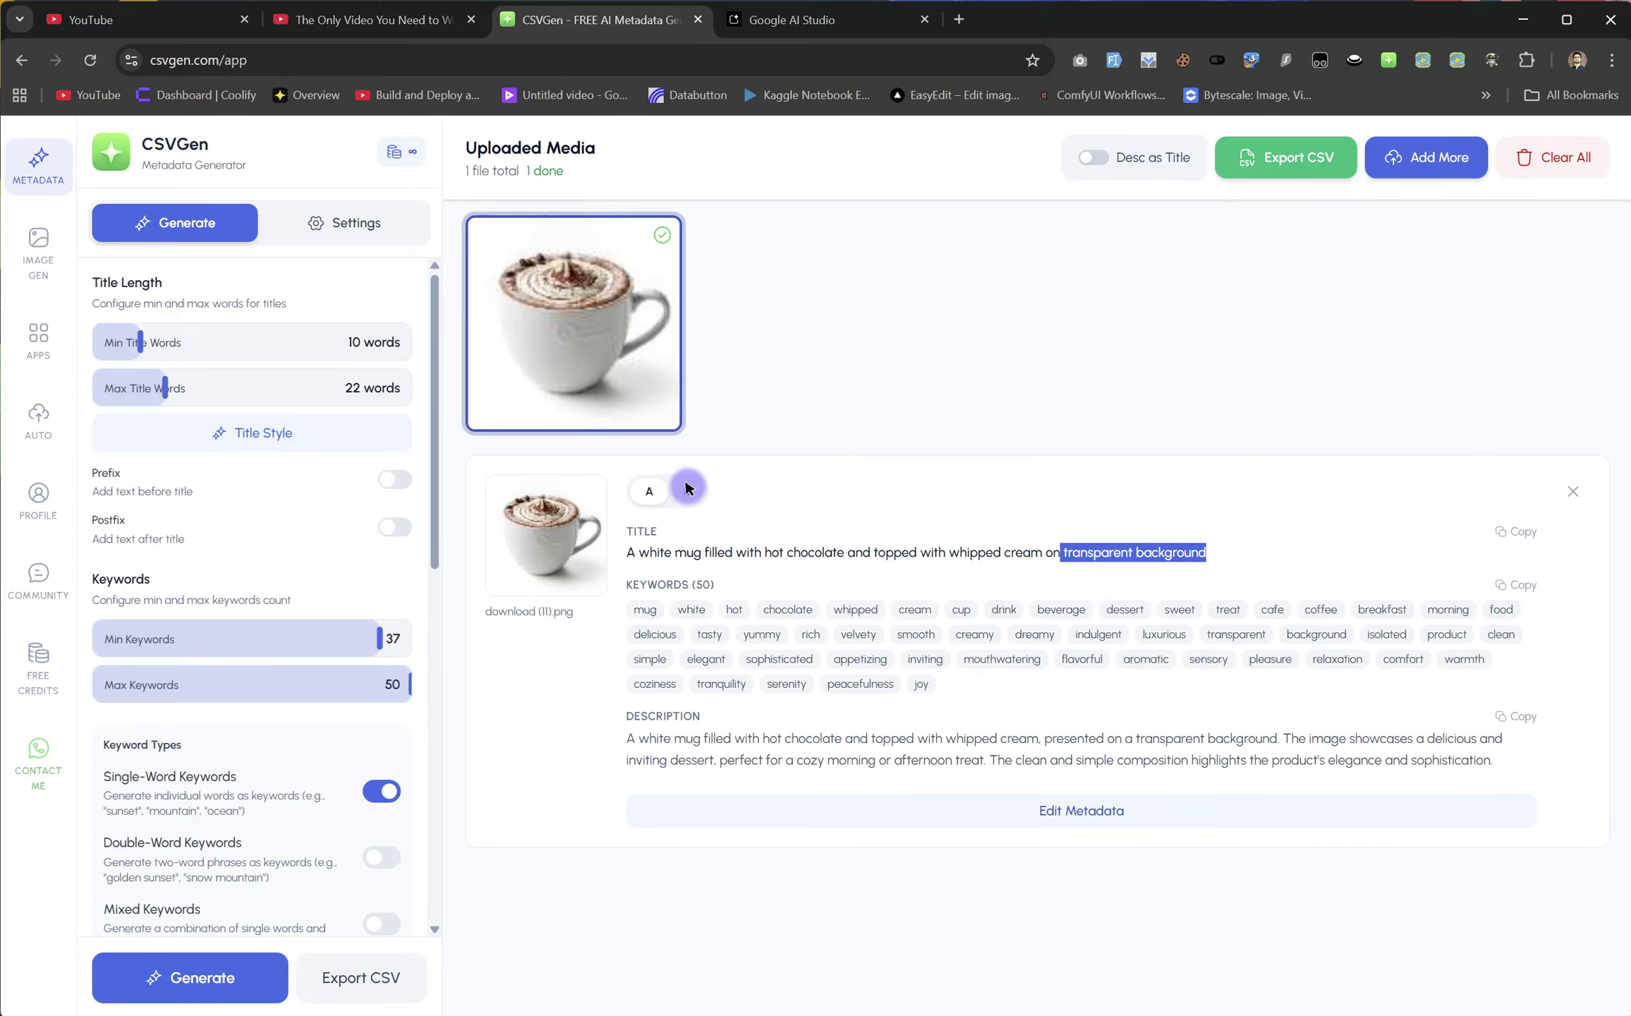
pyautogui.click(689, 488)
pyautogui.click(683, 490)
pyautogui.click(651, 490)
pyautogui.click(683, 493)
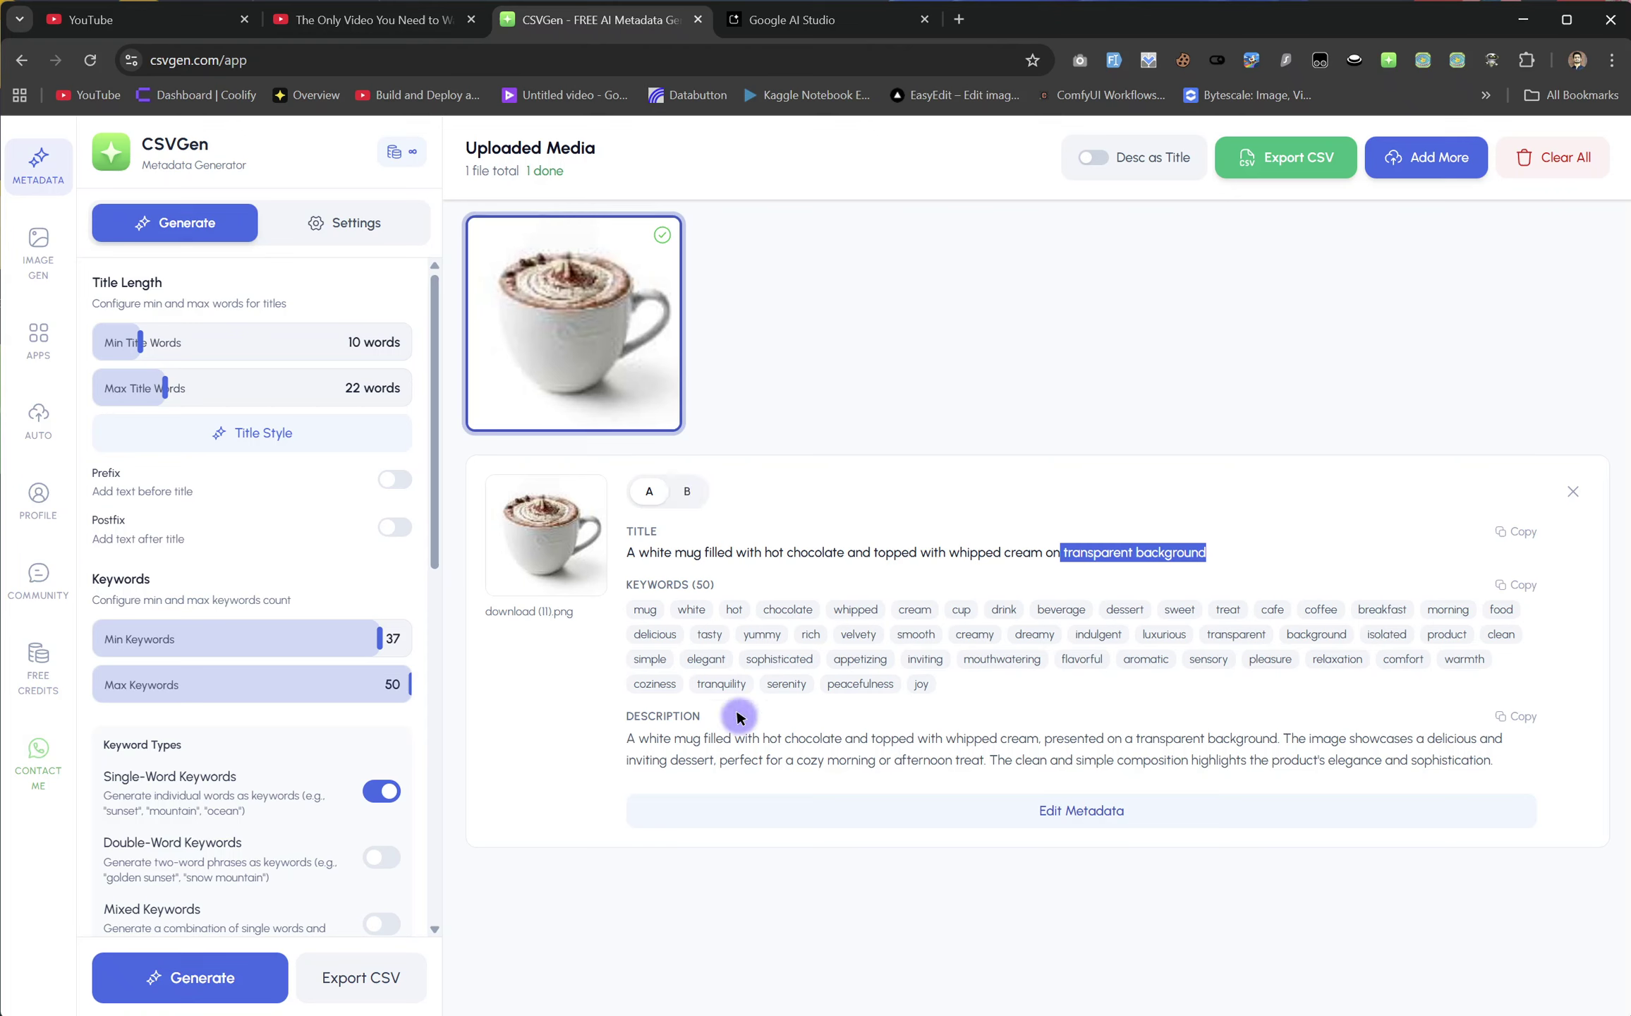
pyautogui.click(1038, 548)
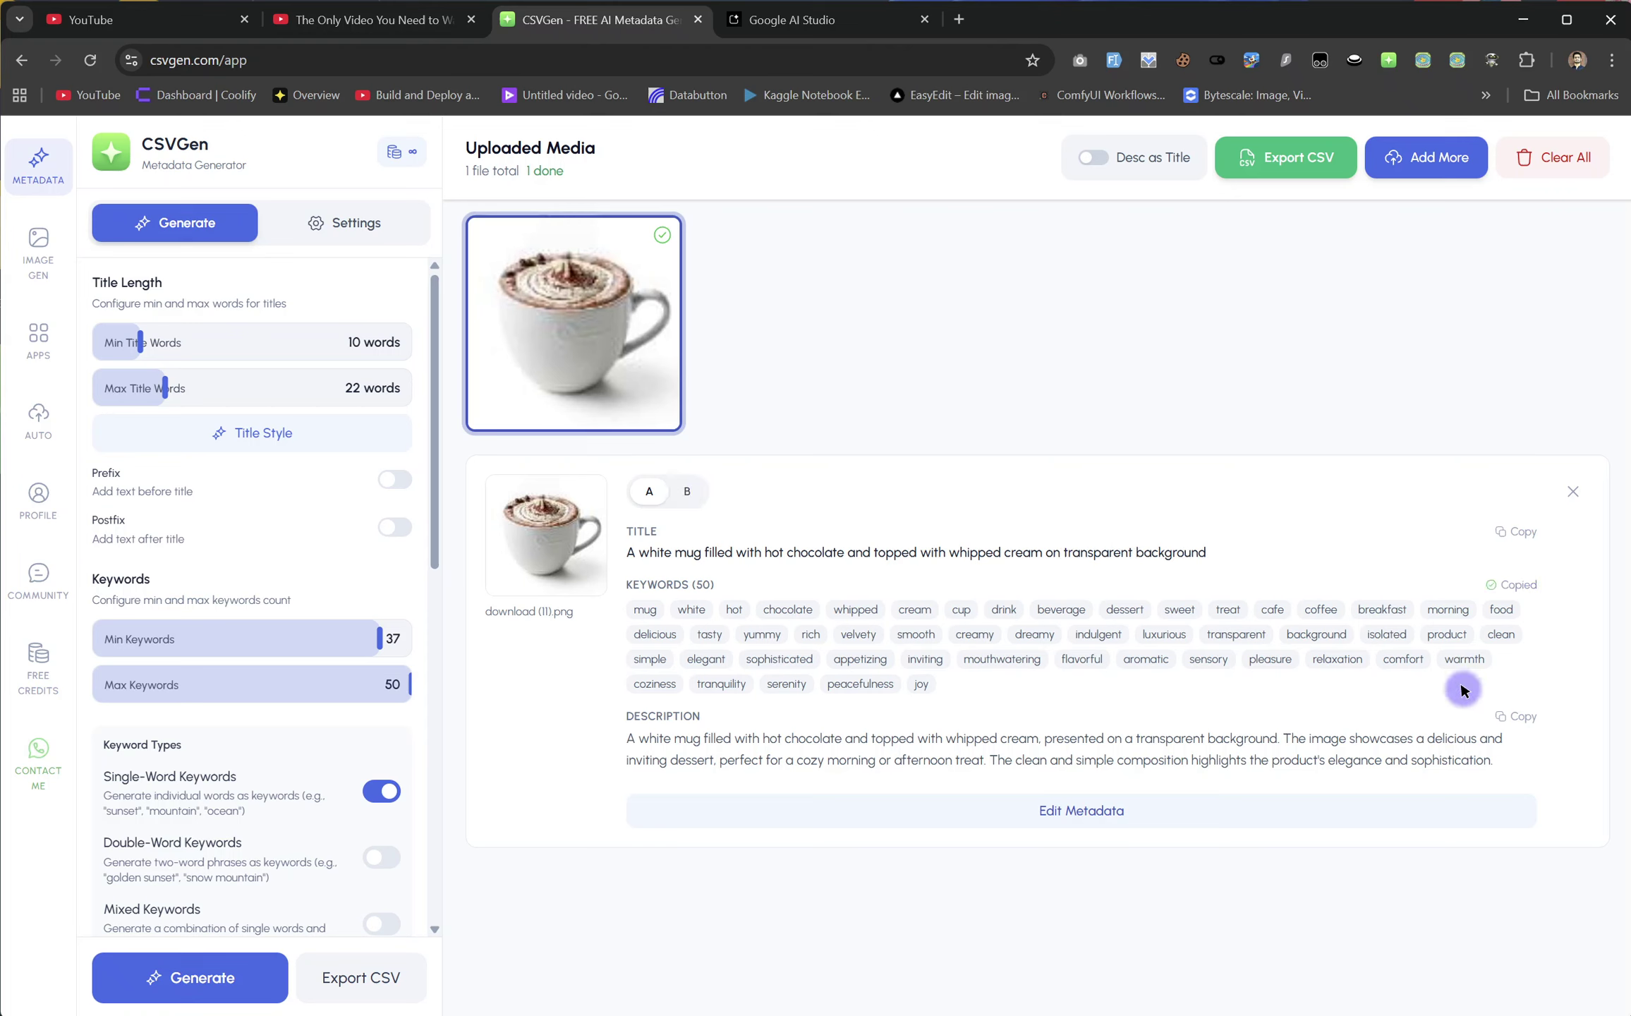
# - Edit version A's metadata, removing "on transparent background" from the title and deleting the keywords "flavorful" and "sensory"
pyautogui.click(1083, 818)
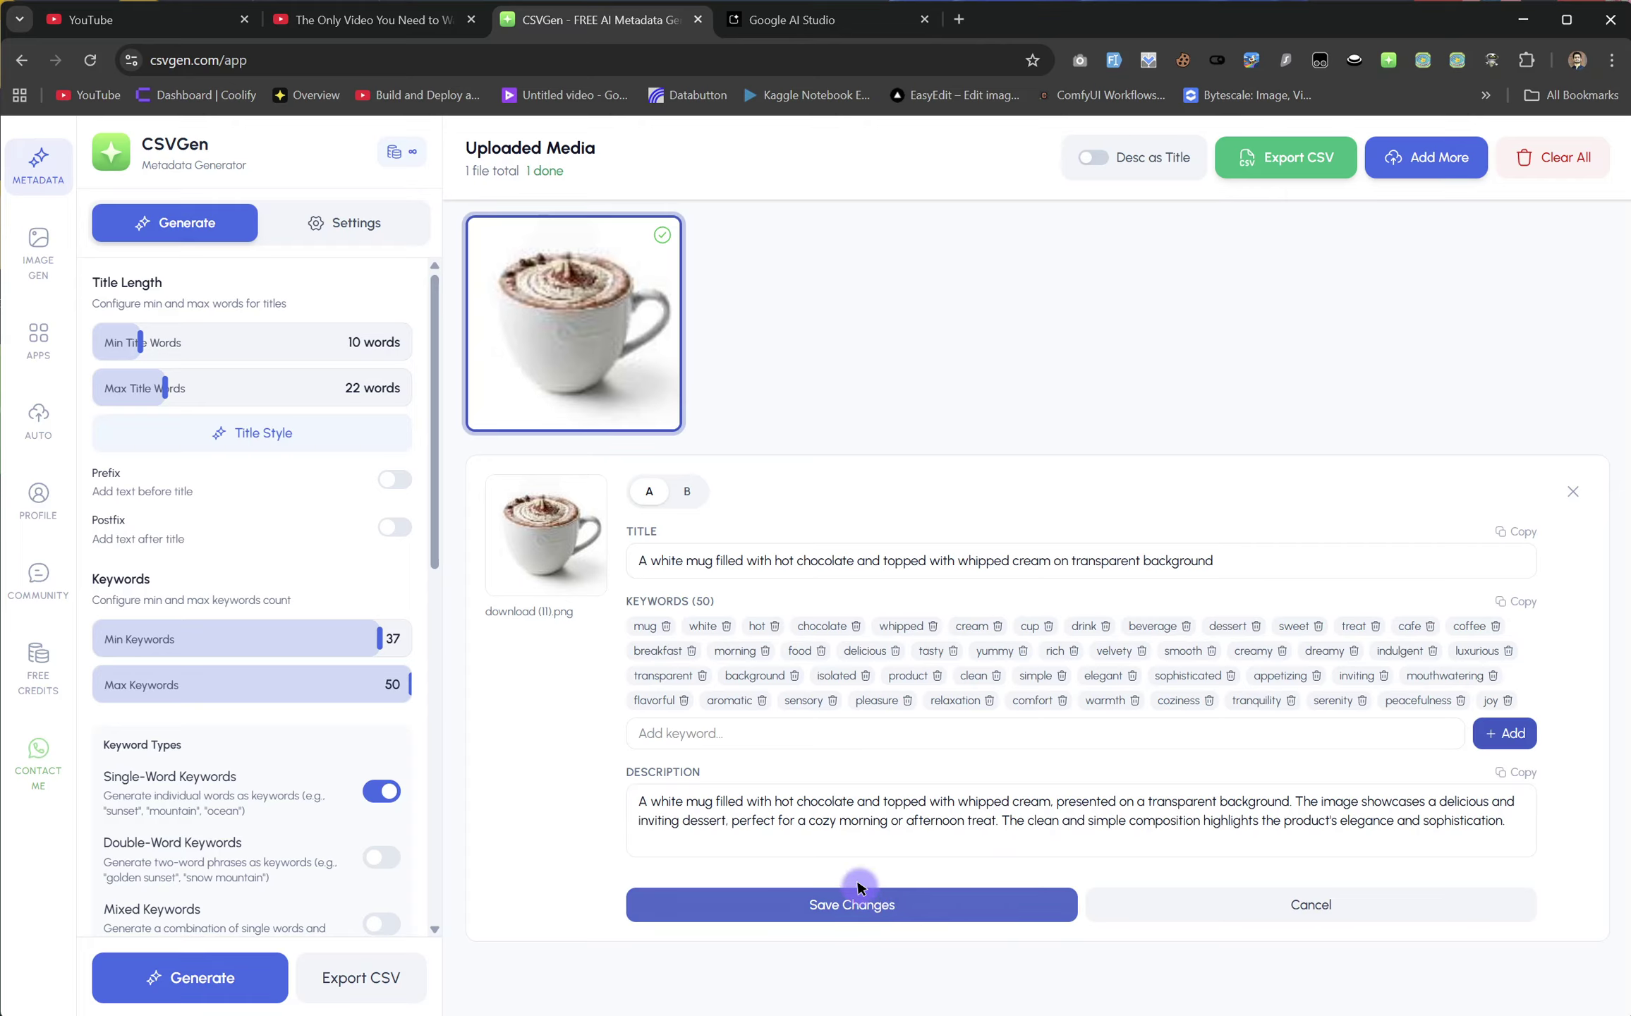
pyautogui.moveTo(1214, 559); pyautogui.dragTo(1053, 554)
pyautogui.press('BackSpace')
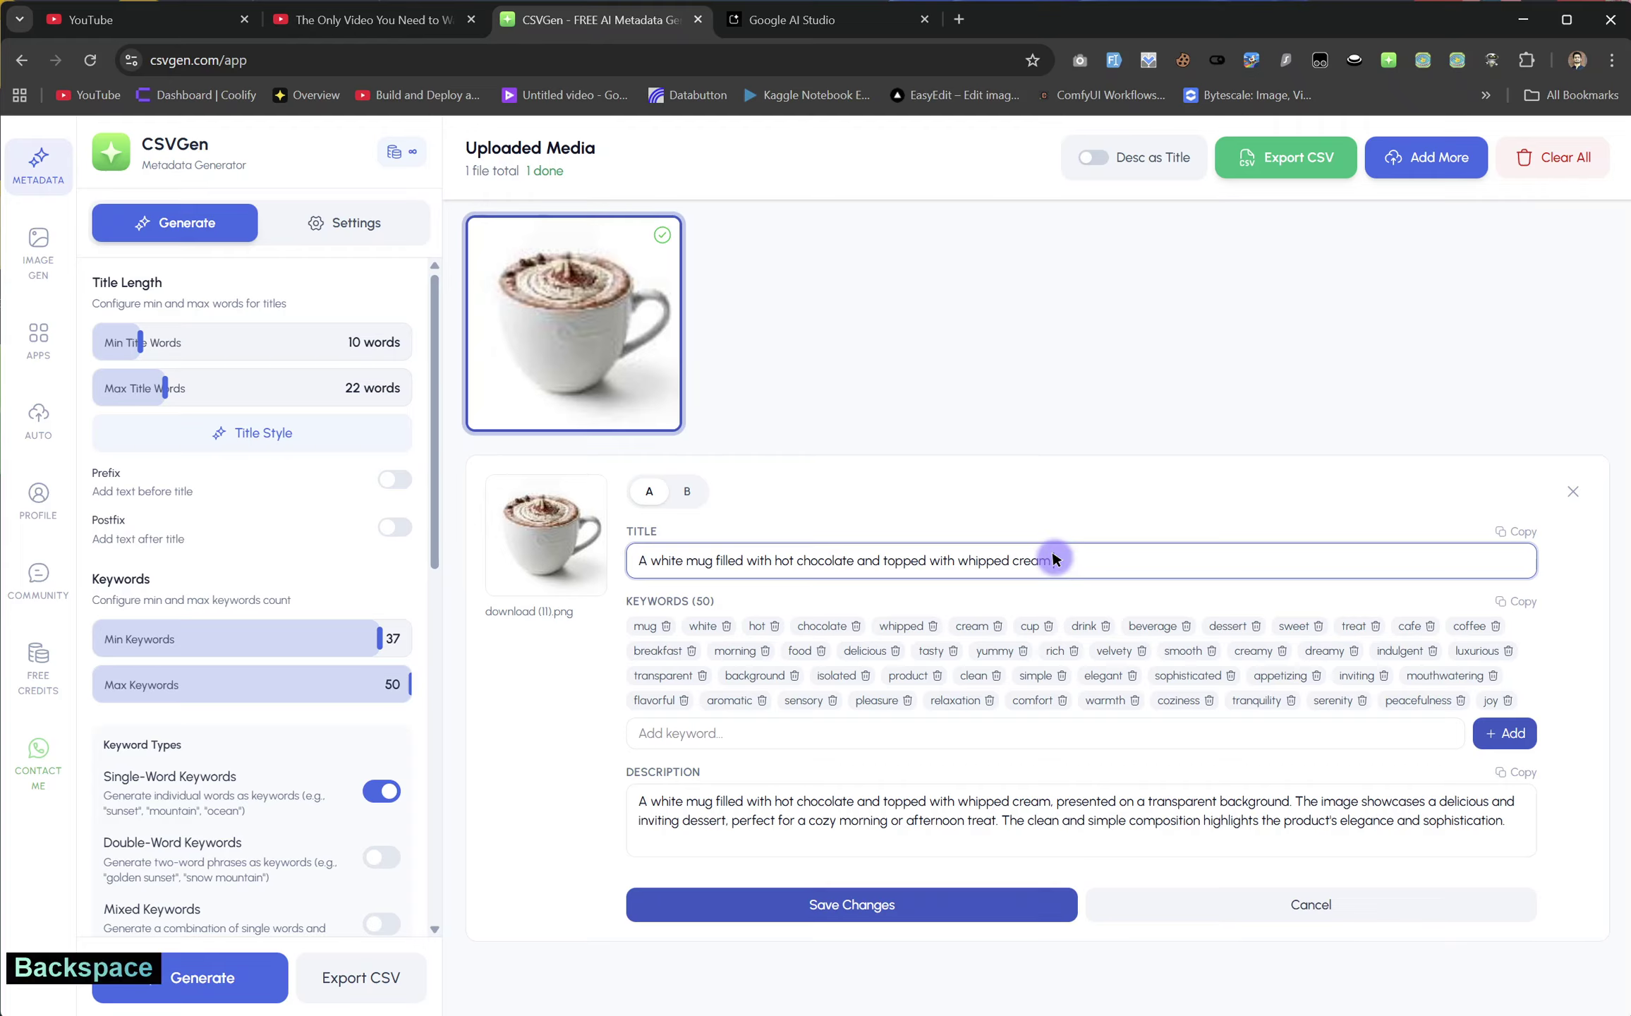
pyautogui.press('BackSpace')
pyautogui.click(683, 700)
pyautogui.click(759, 700)
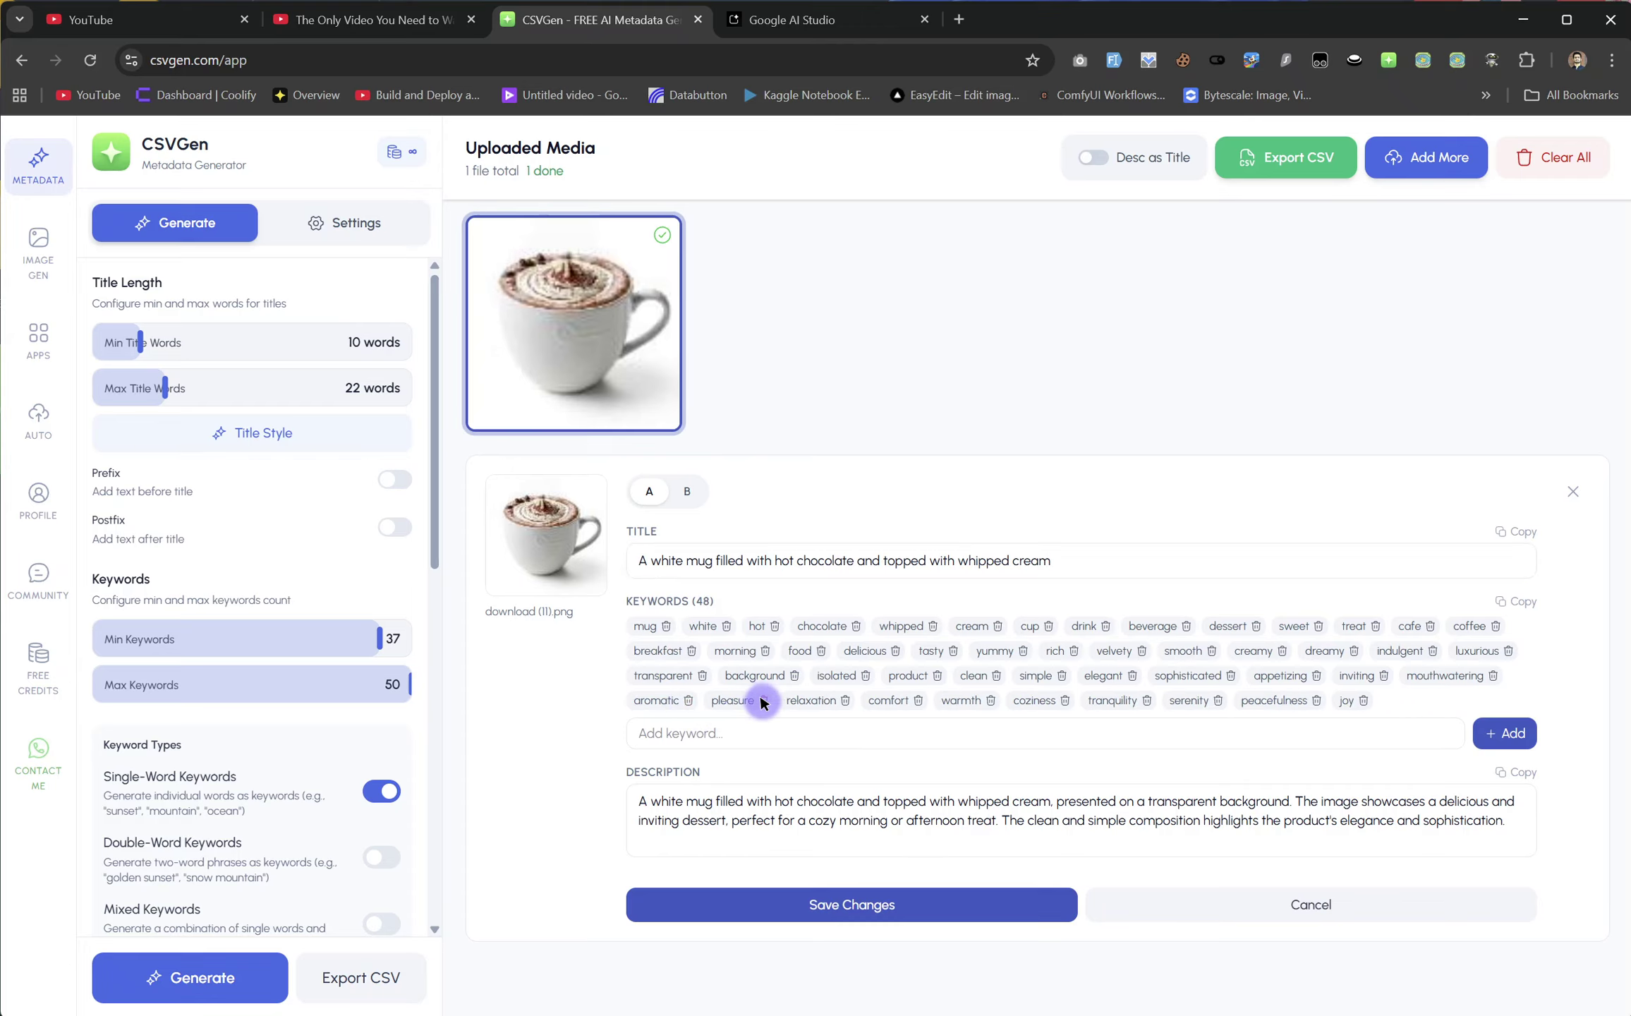
# - Add the keyword "car" to version A and save the metadata changes
pyautogui.click(674, 733)
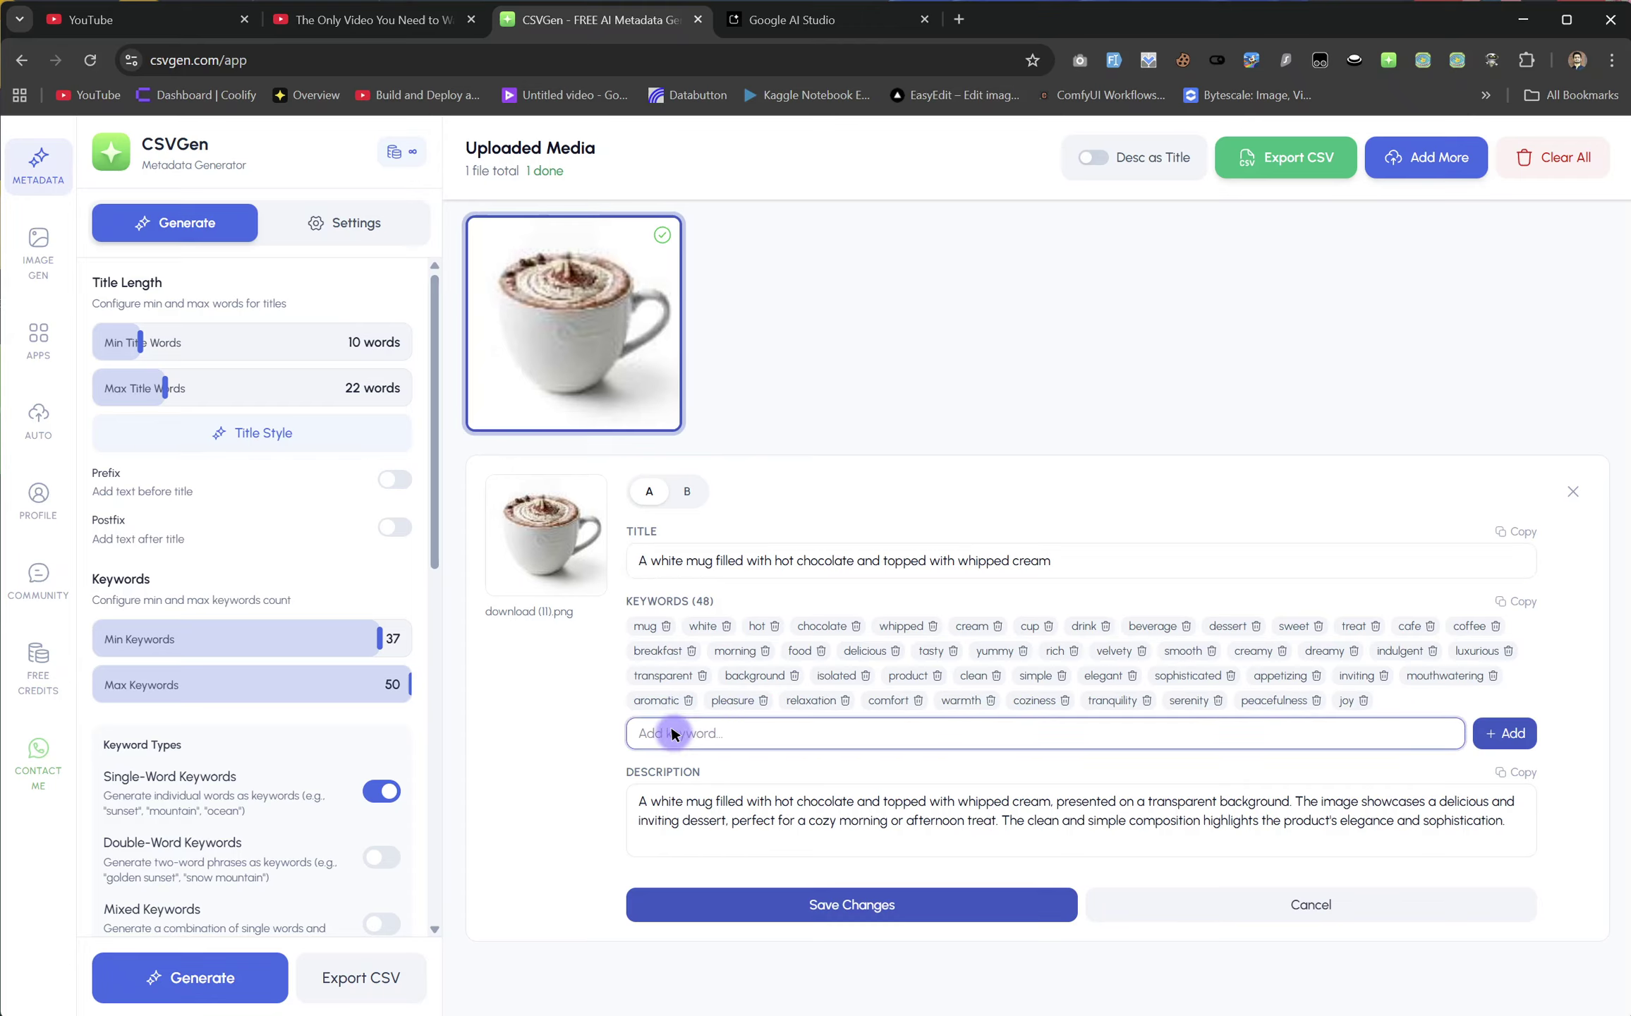
pyautogui.write('car')
pyautogui.click(1505, 734)
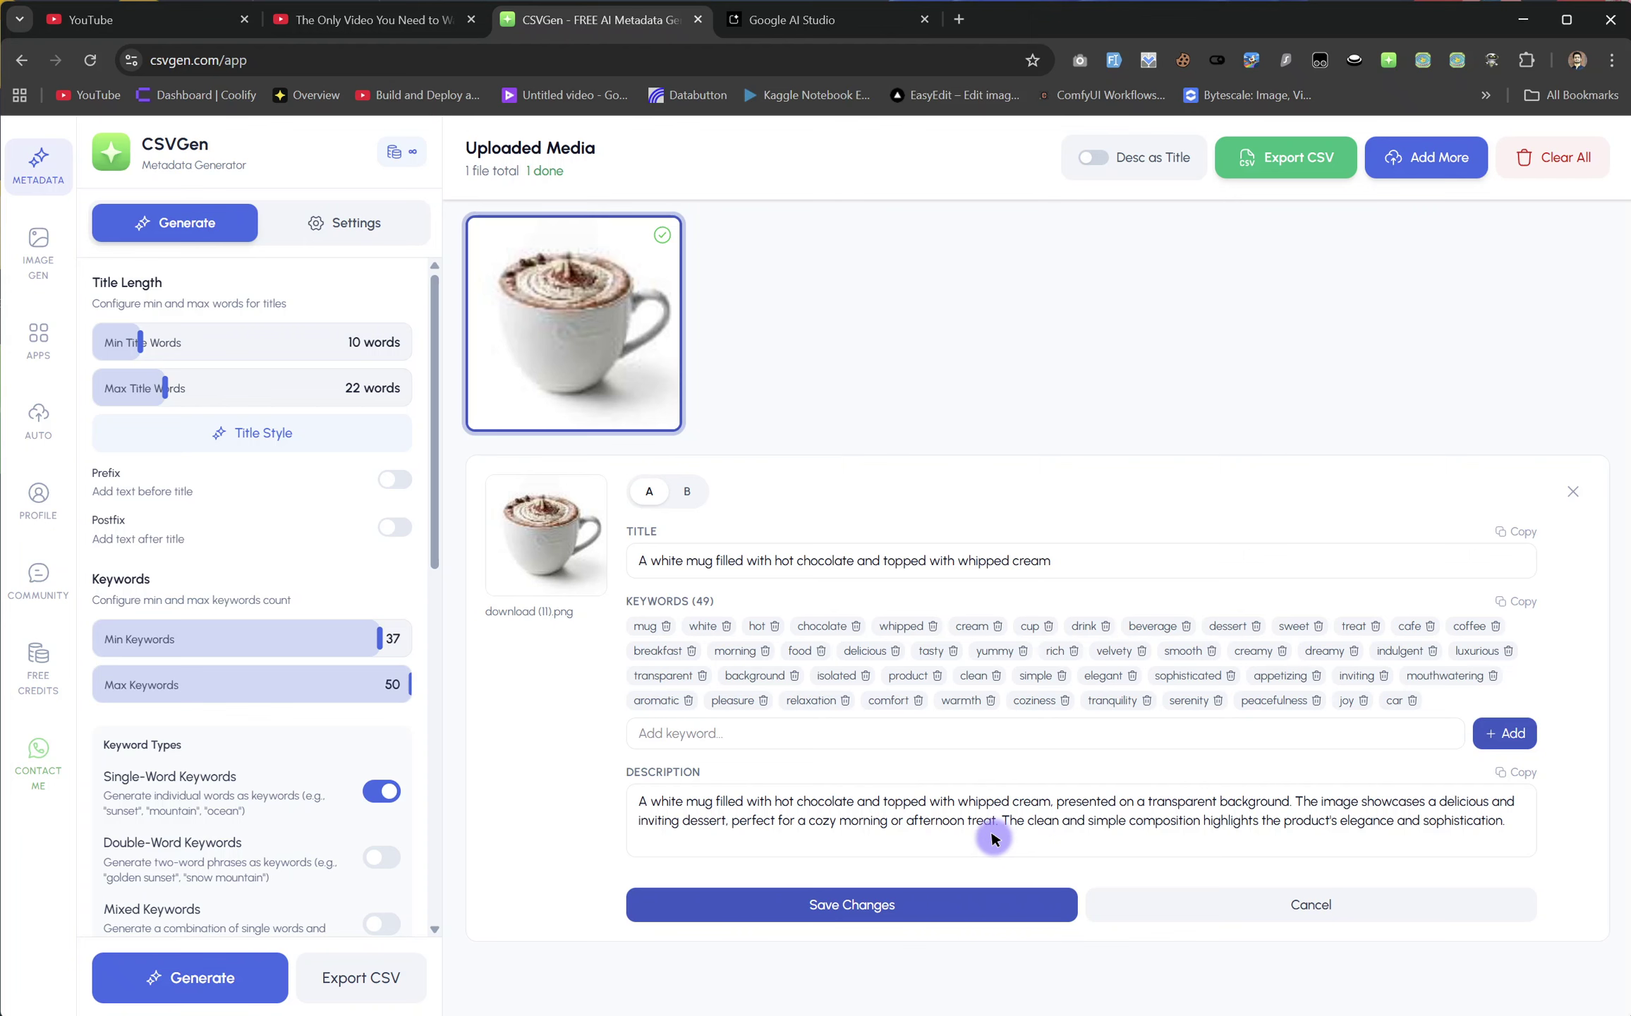
pyautogui.click(824, 905)
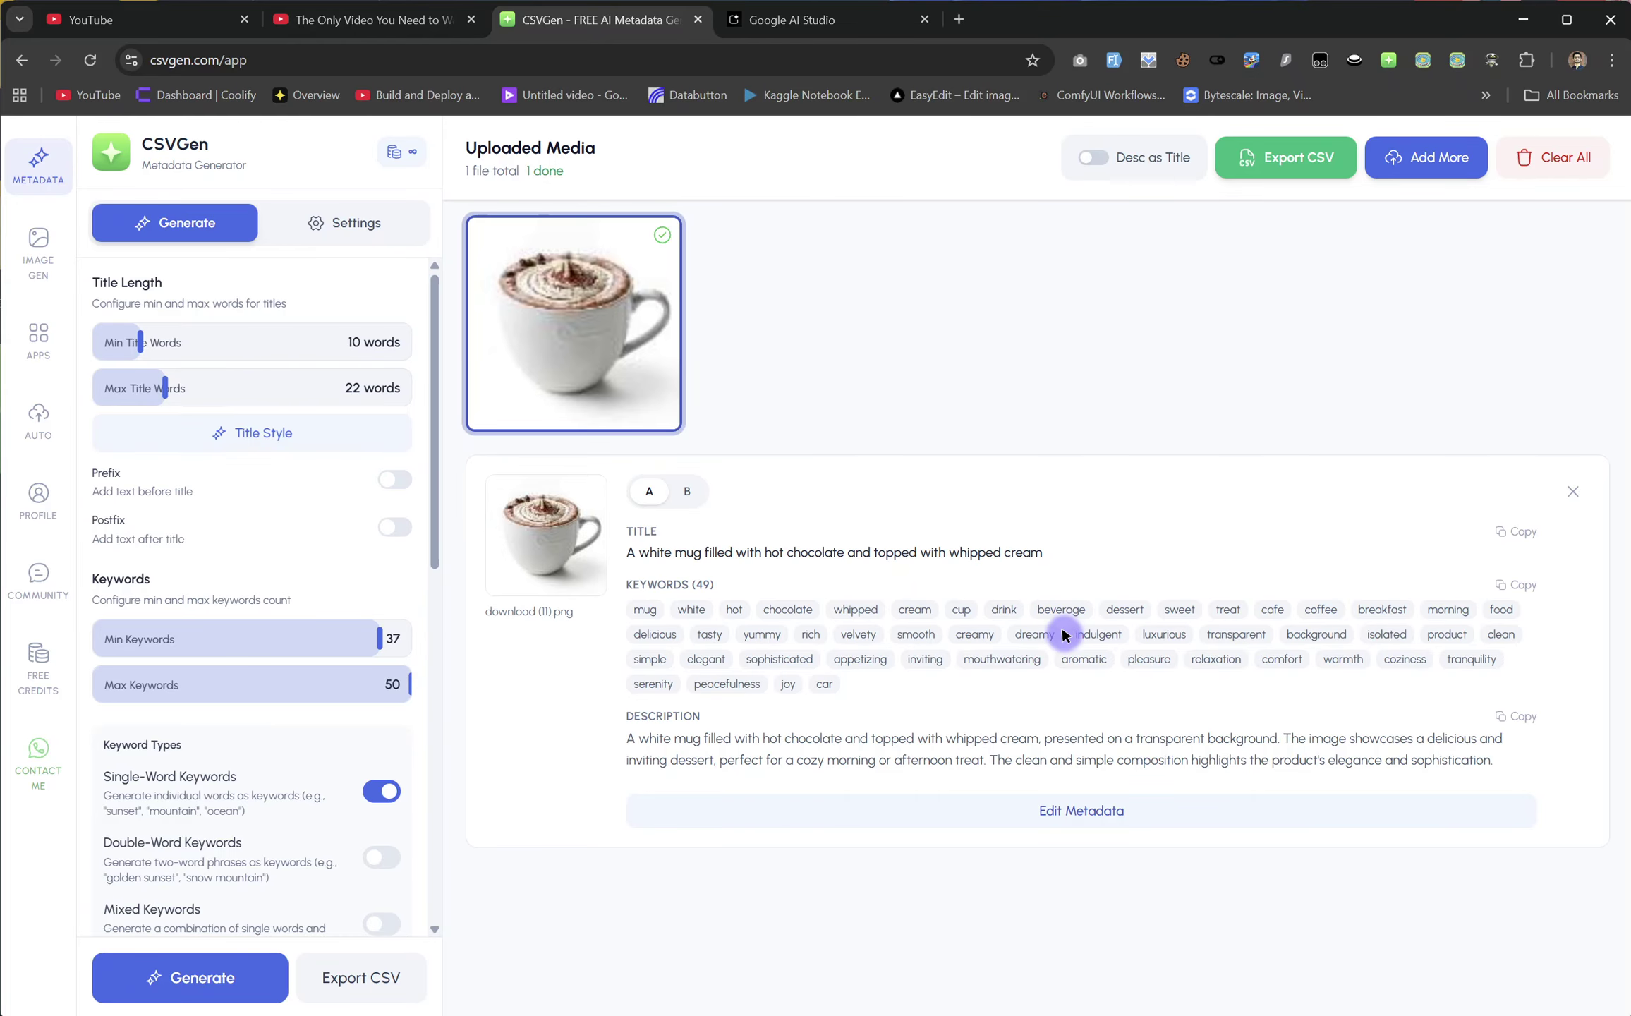
# - Compare version B's title with its description, and enable Desc as Title to use the description as the title
pyautogui.click(688, 492)
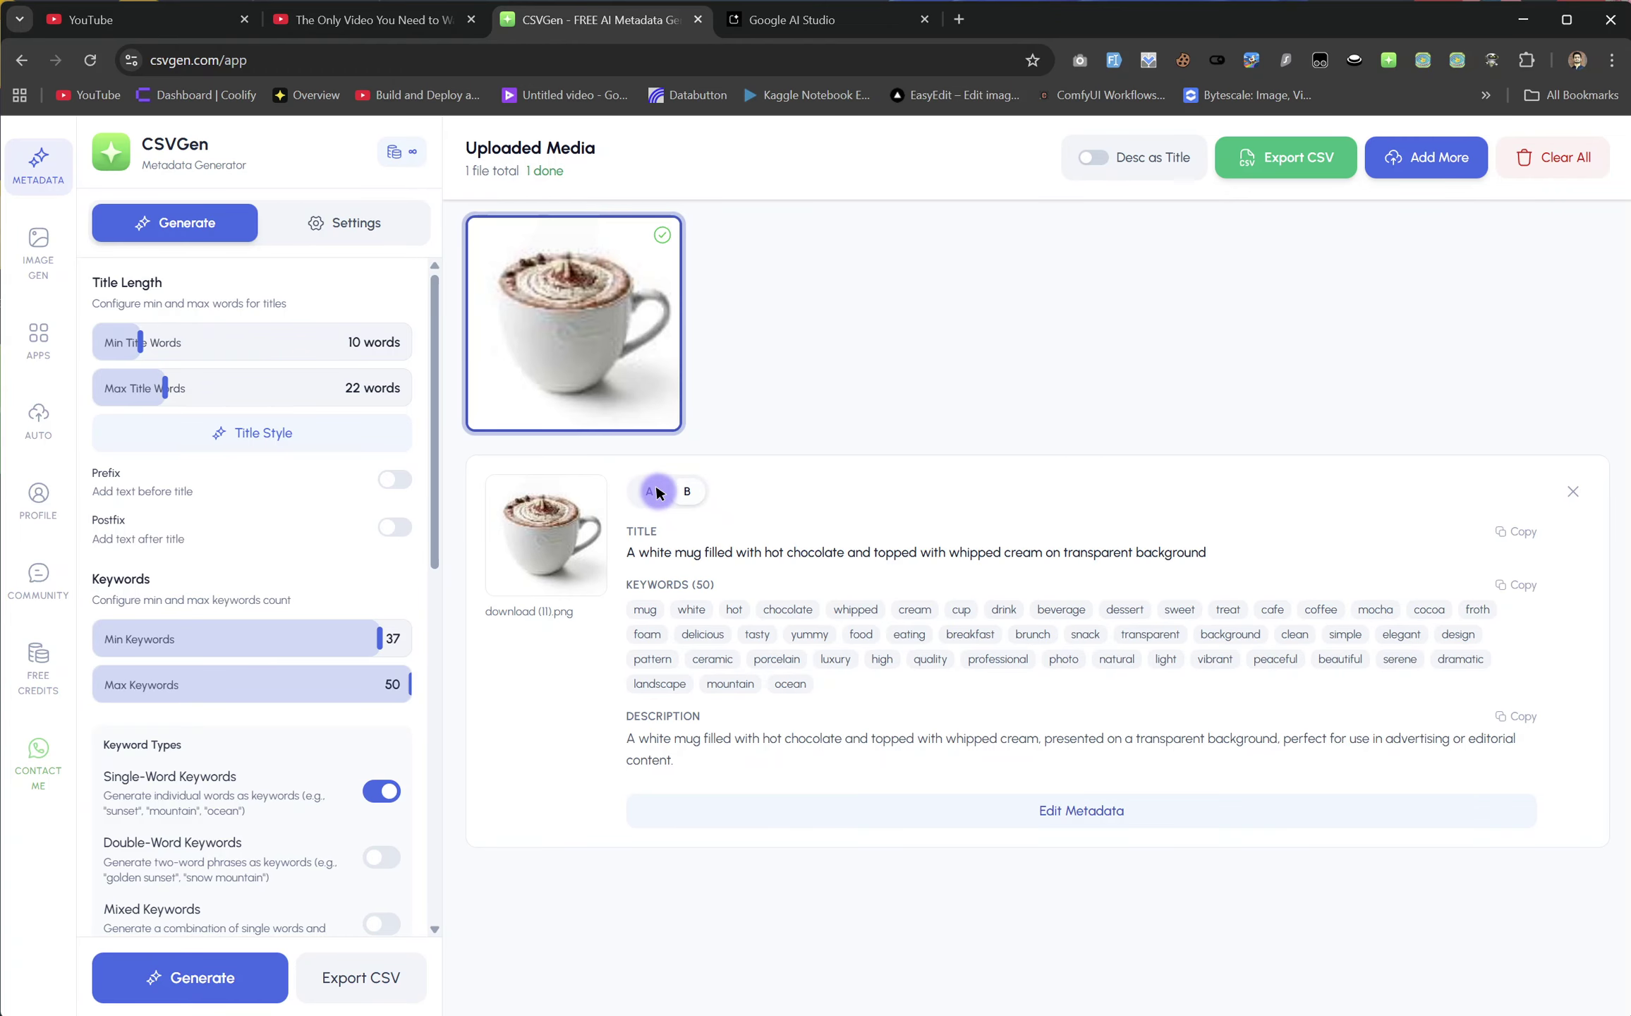
pyautogui.moveTo(627, 552); pyautogui.dragTo(1217, 545)
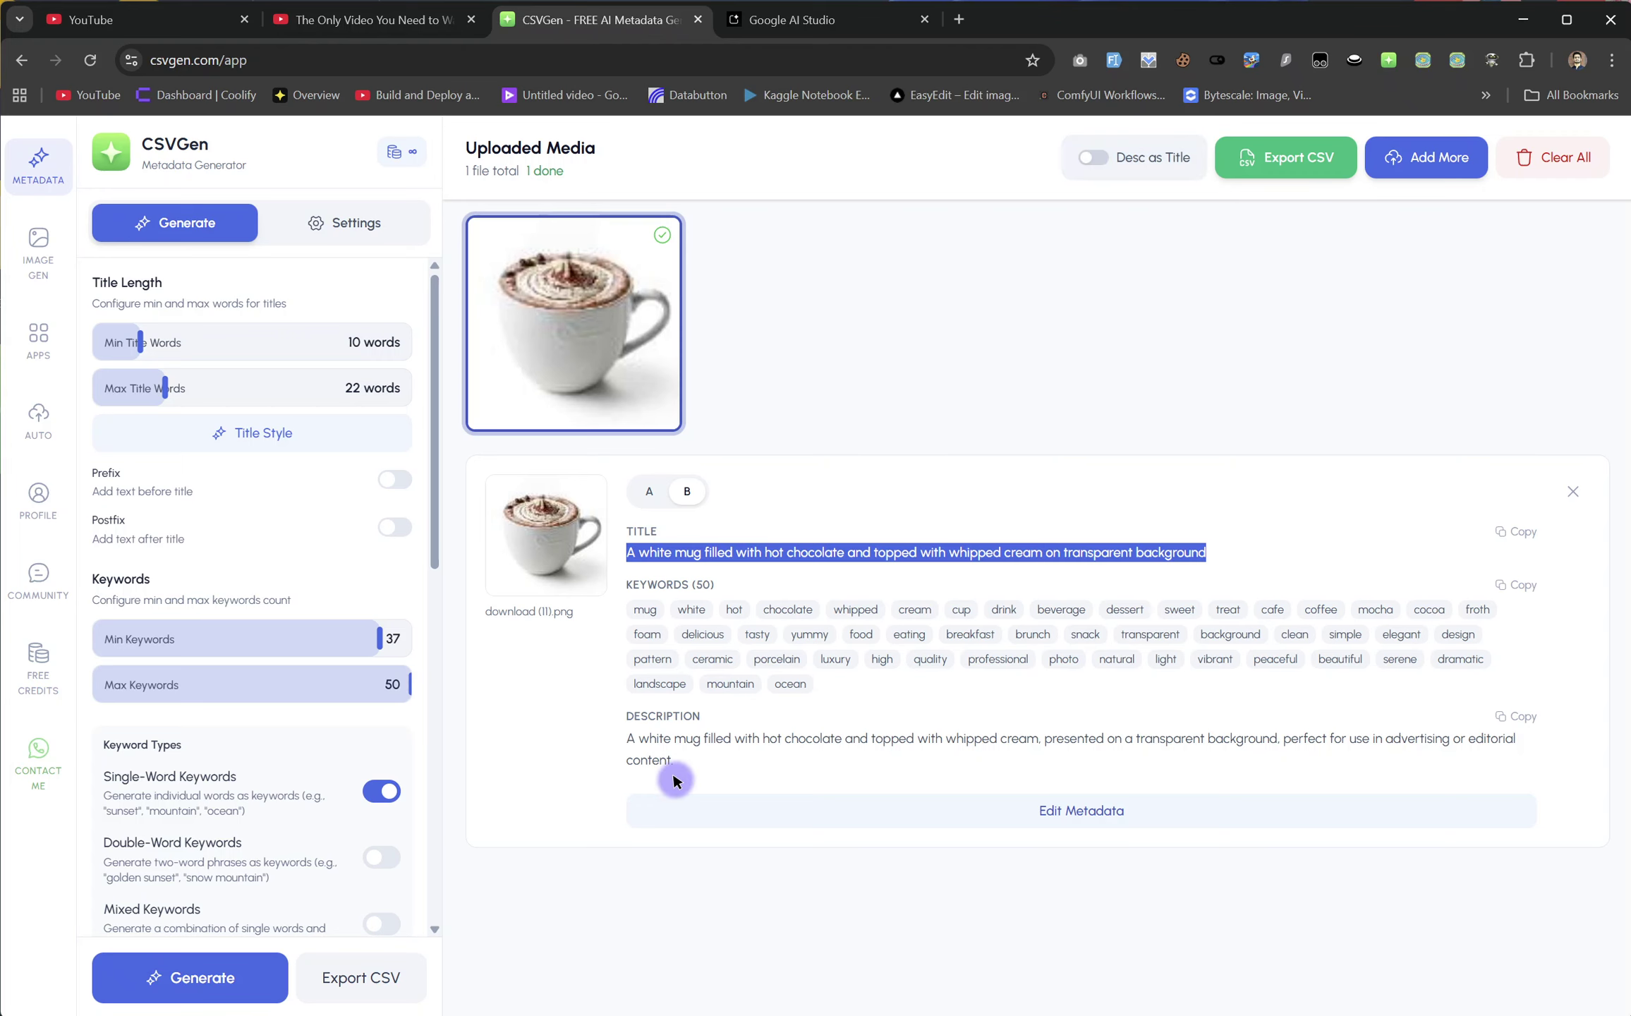
pyautogui.tripleClick(612, 742)
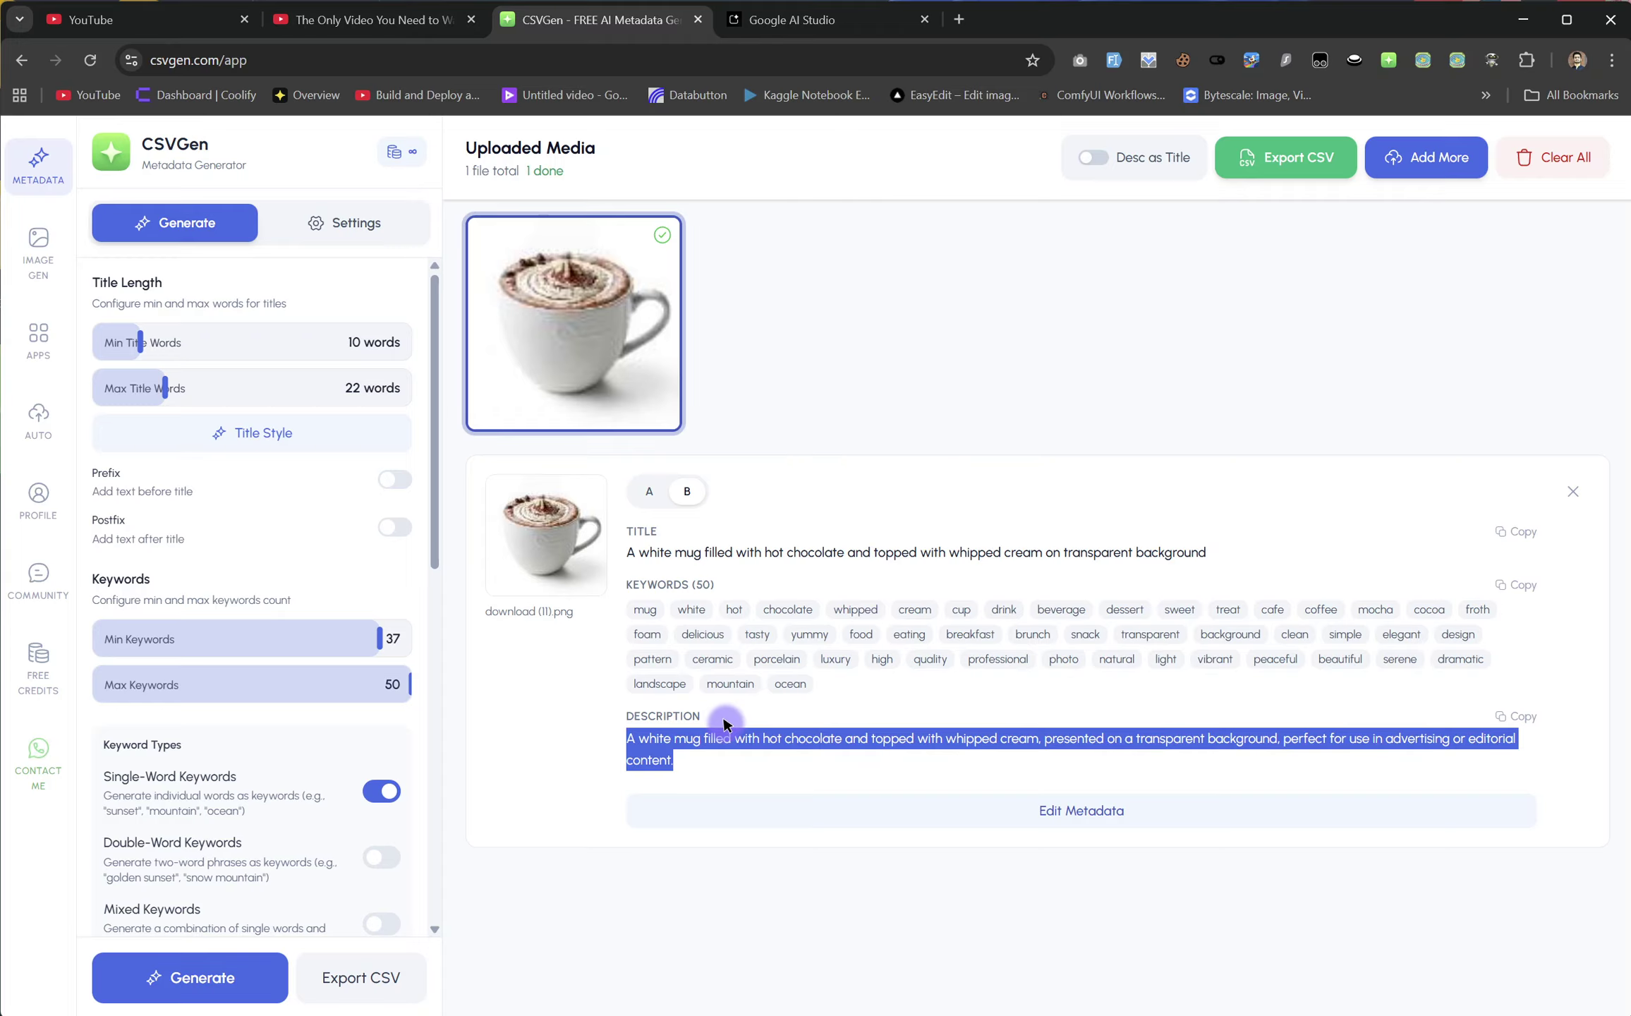
pyautogui.tripleClick(731, 553)
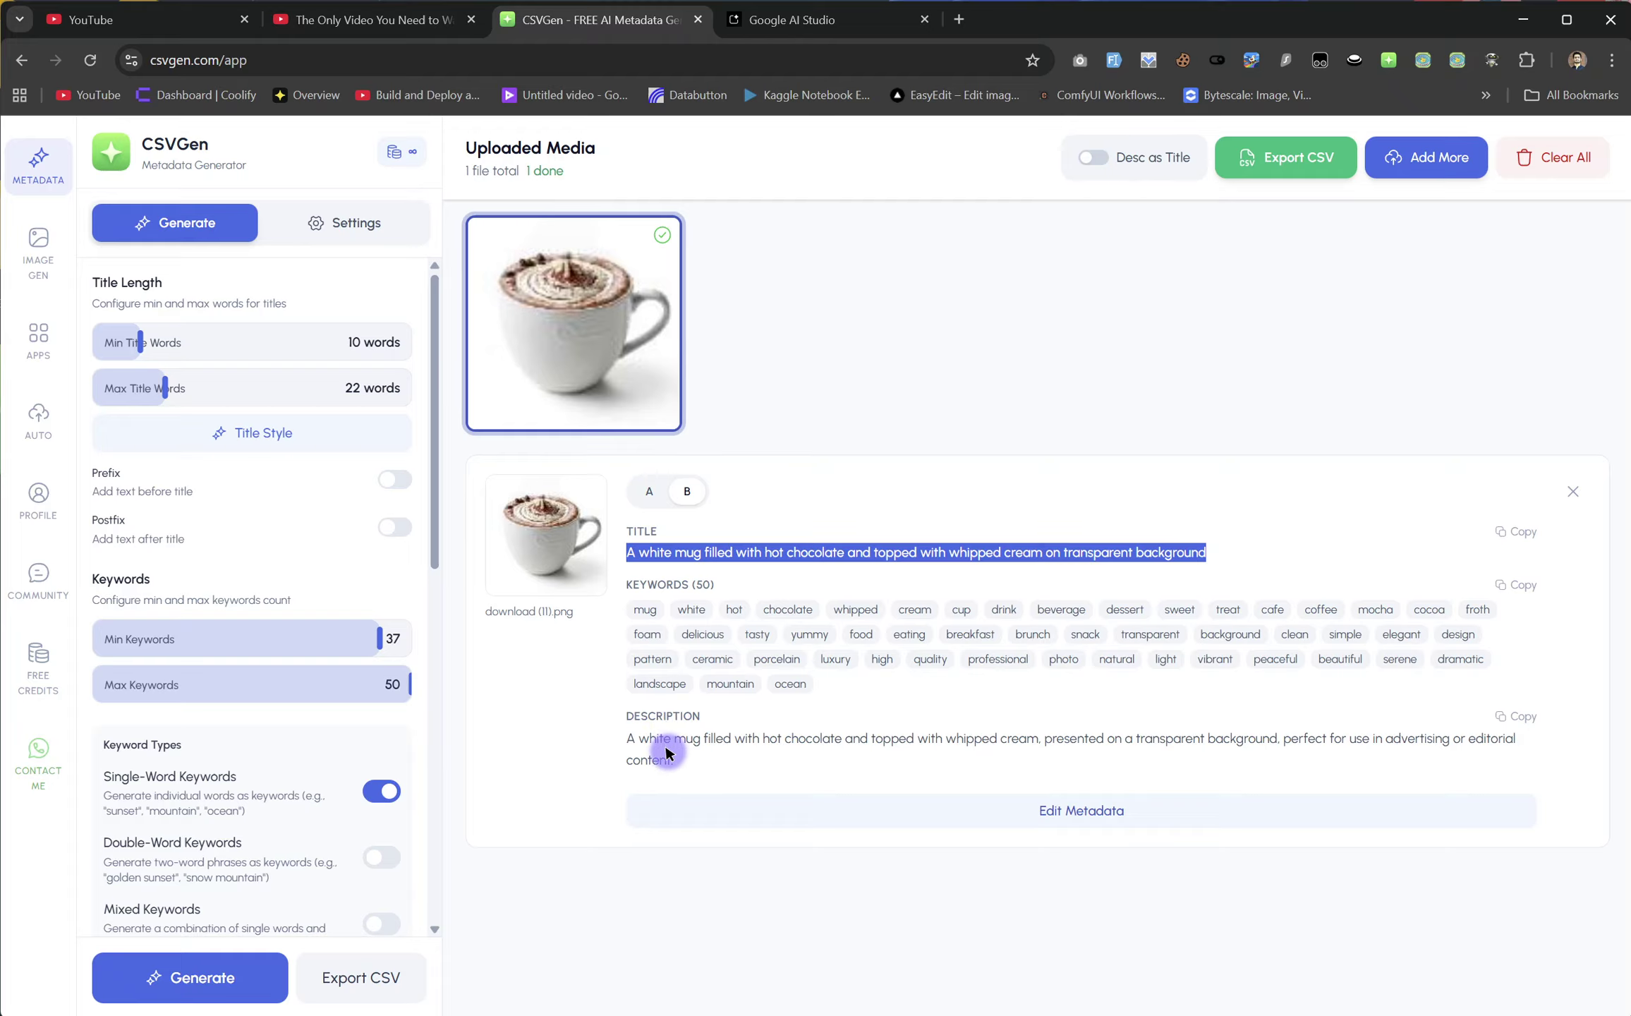
pyautogui.moveTo(666, 761); pyautogui.dragTo(630, 734)
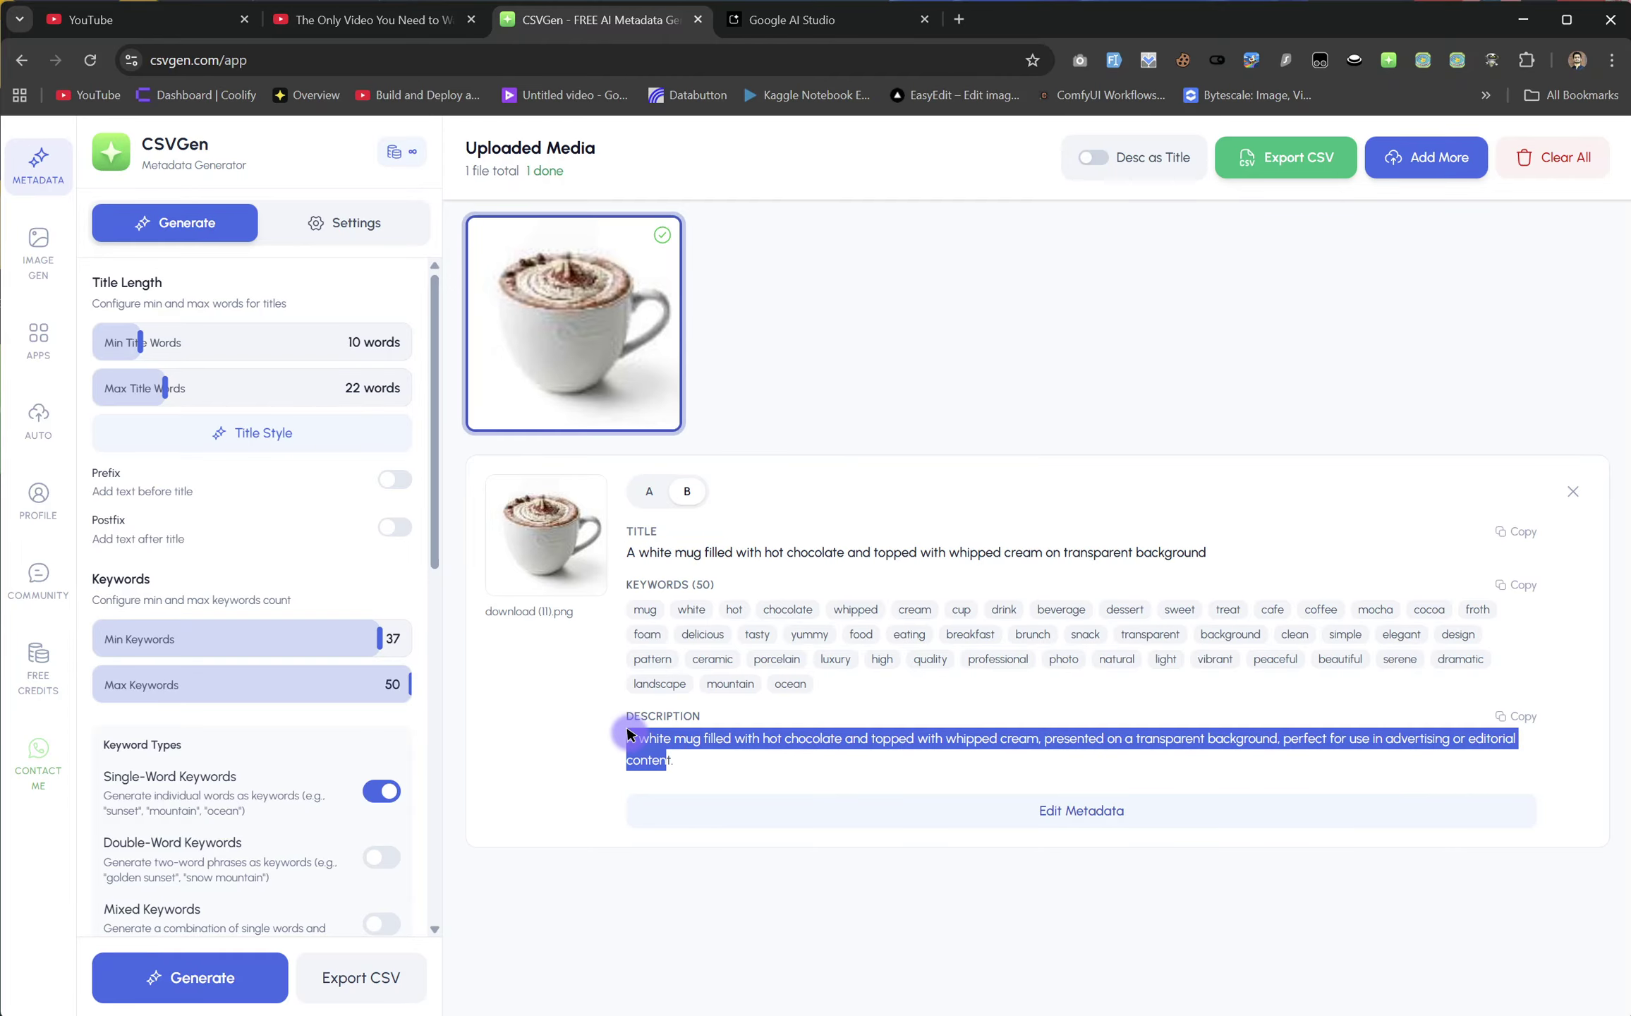
pyautogui.tripleClick(640, 552)
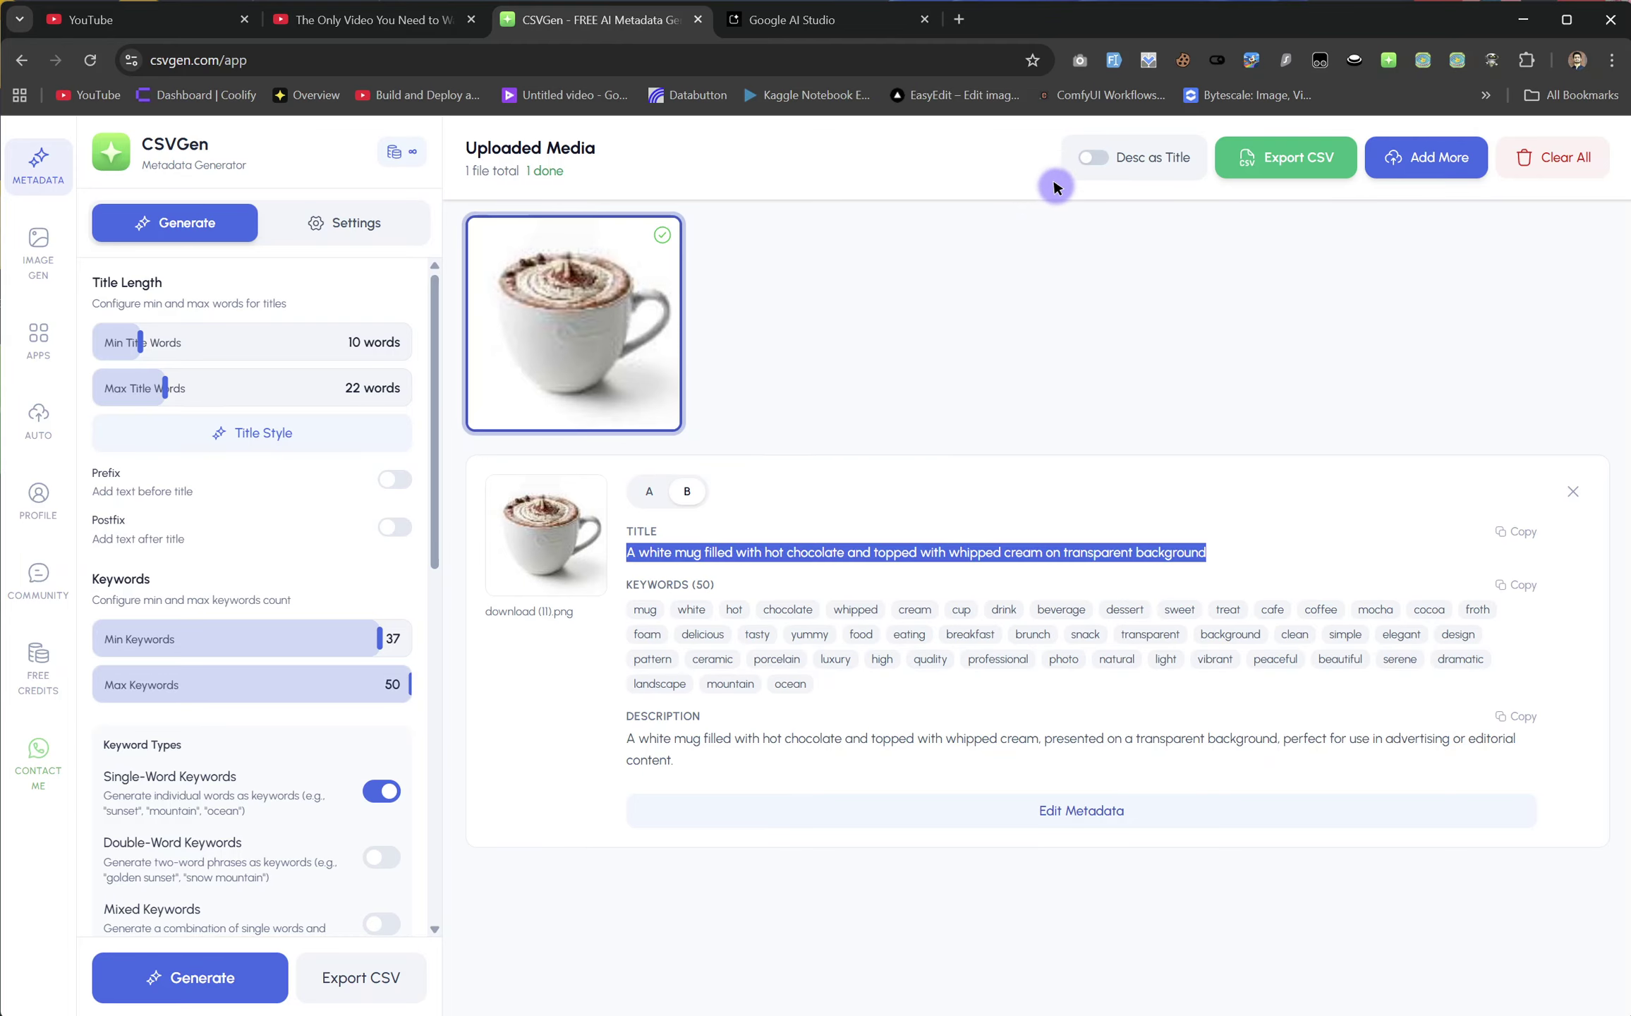
pyautogui.click(1090, 154)
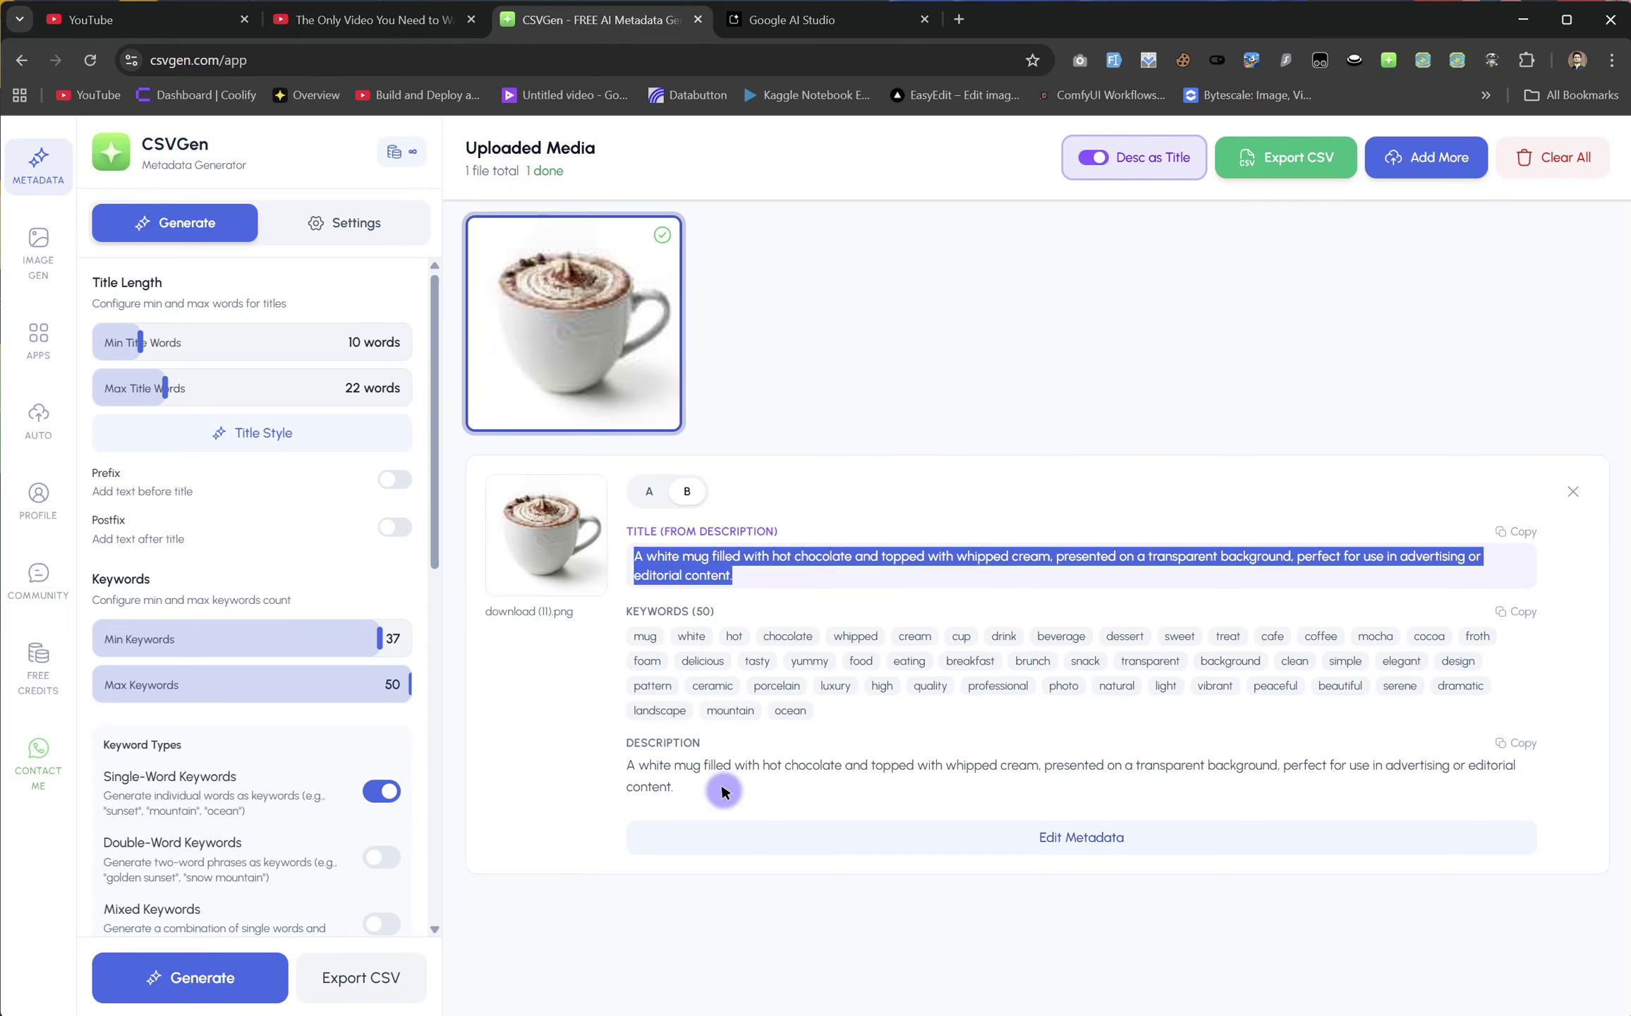
pyautogui.tripleClick(694, 795)
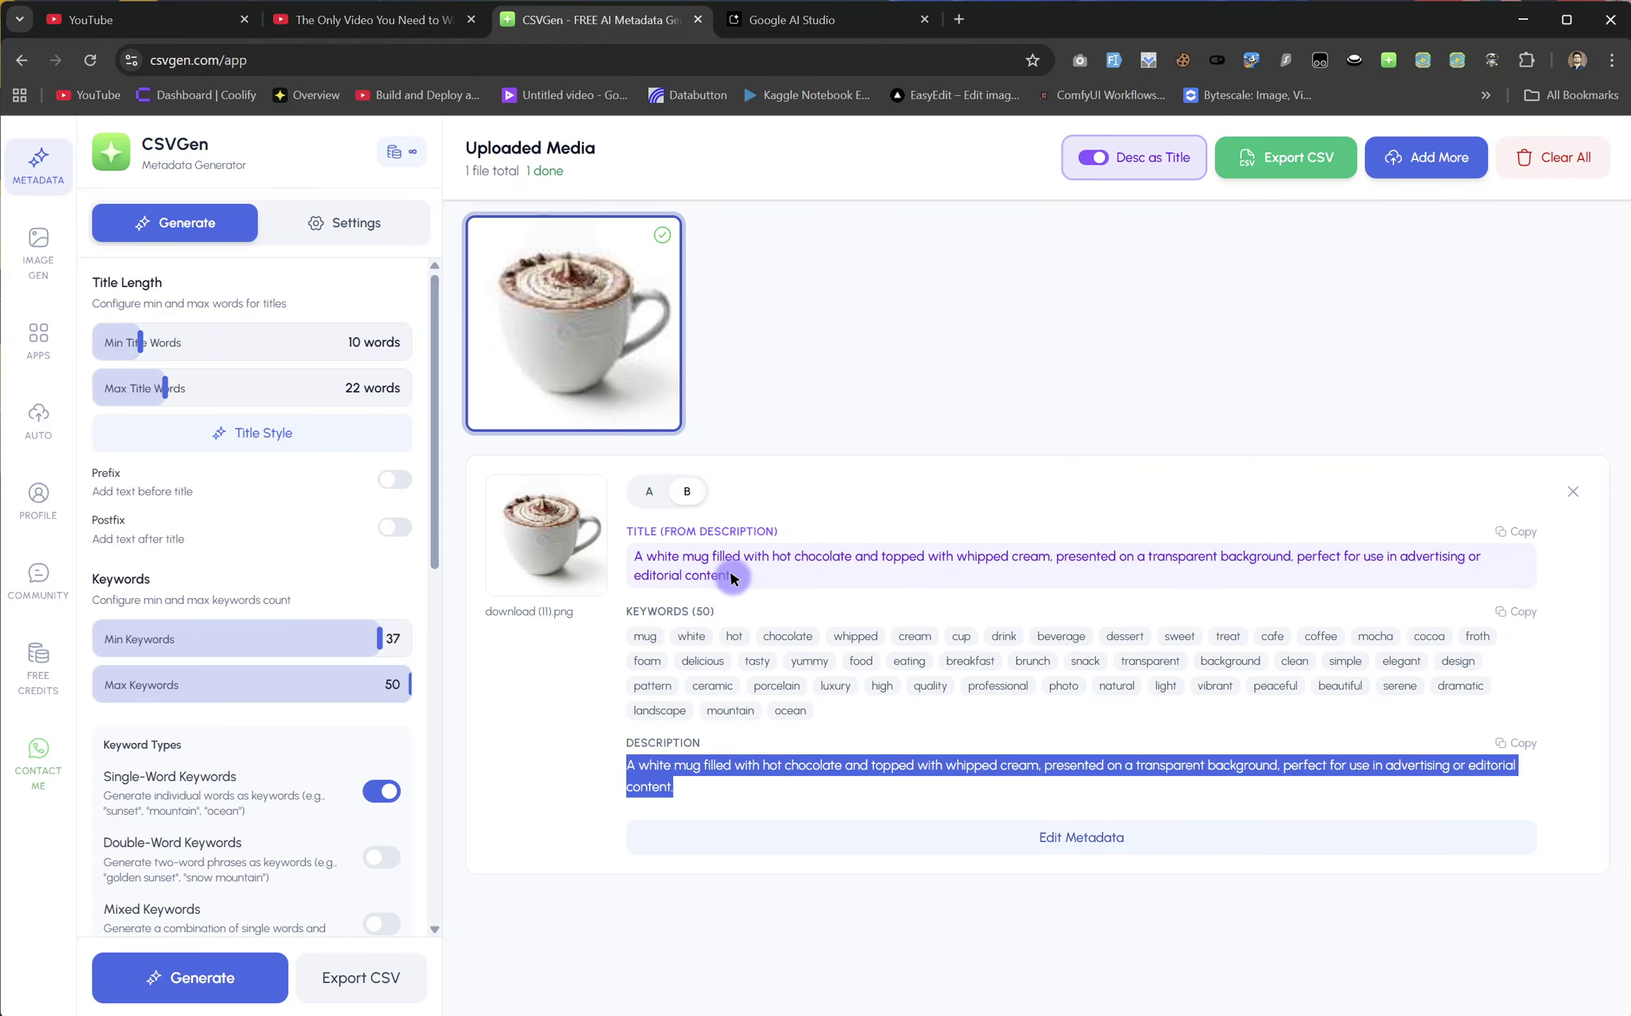
pyautogui.moveTo(731, 575); pyautogui.dragTo(618, 542)
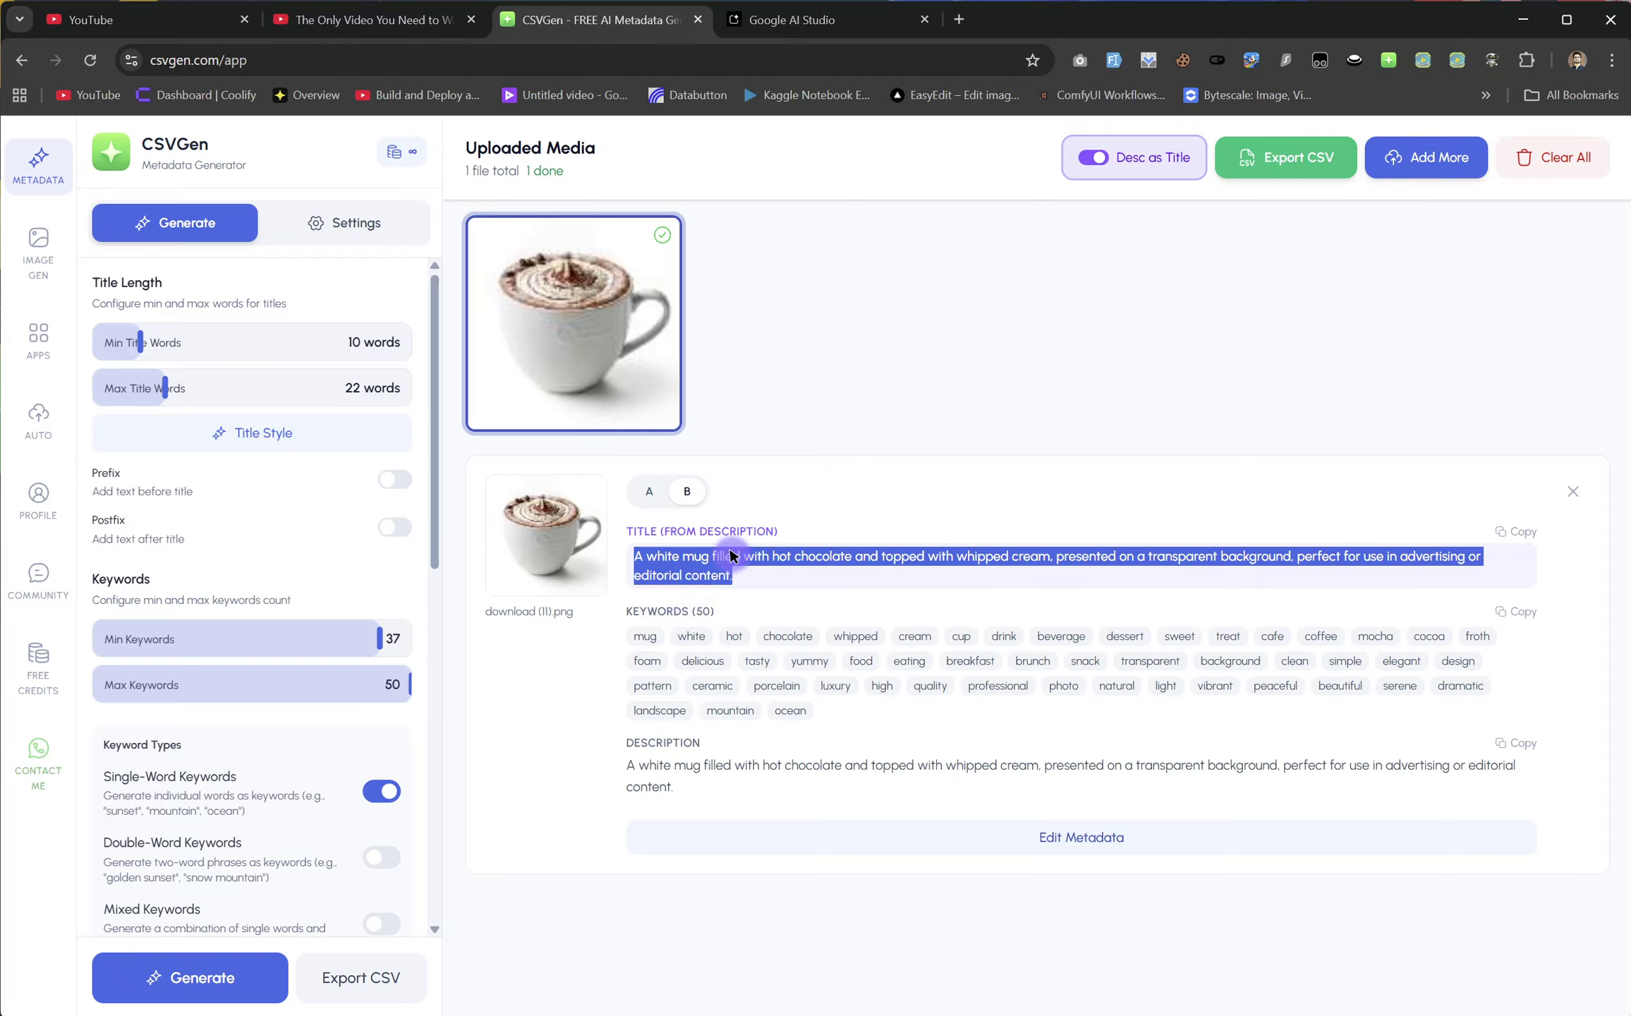
# - Deselect the title text and export the image's metadata as a CSV with the description used as the title
pyautogui.click(655, 518)
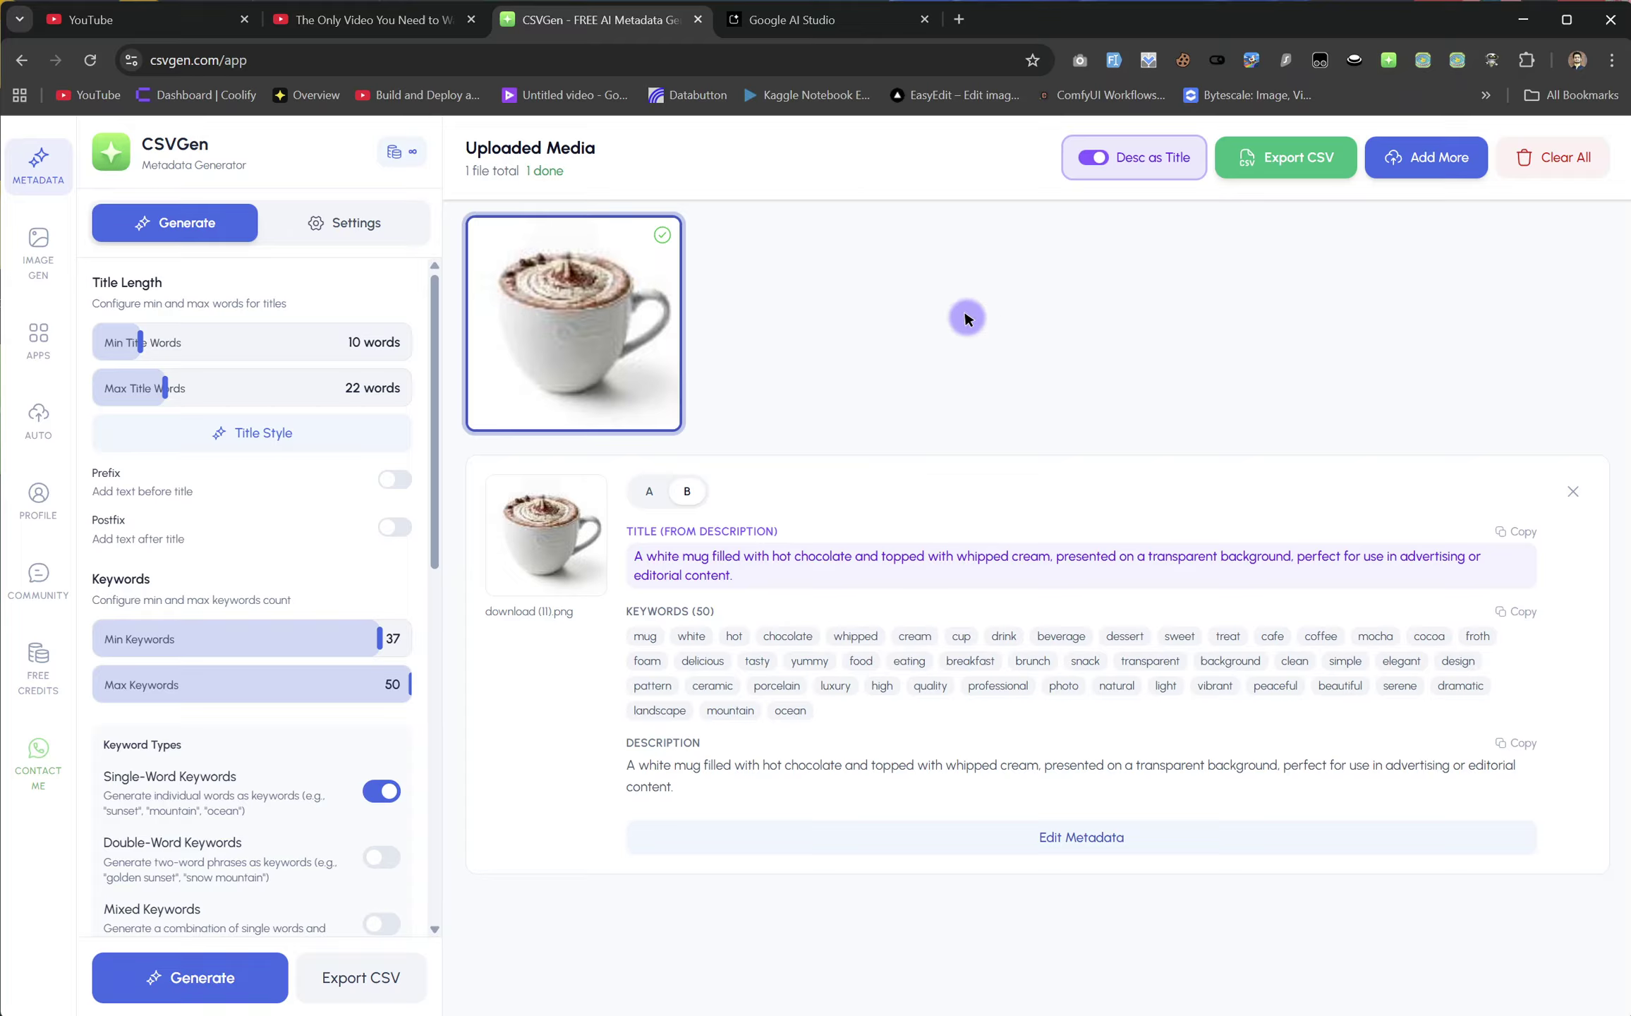
pyautogui.click(1277, 157)
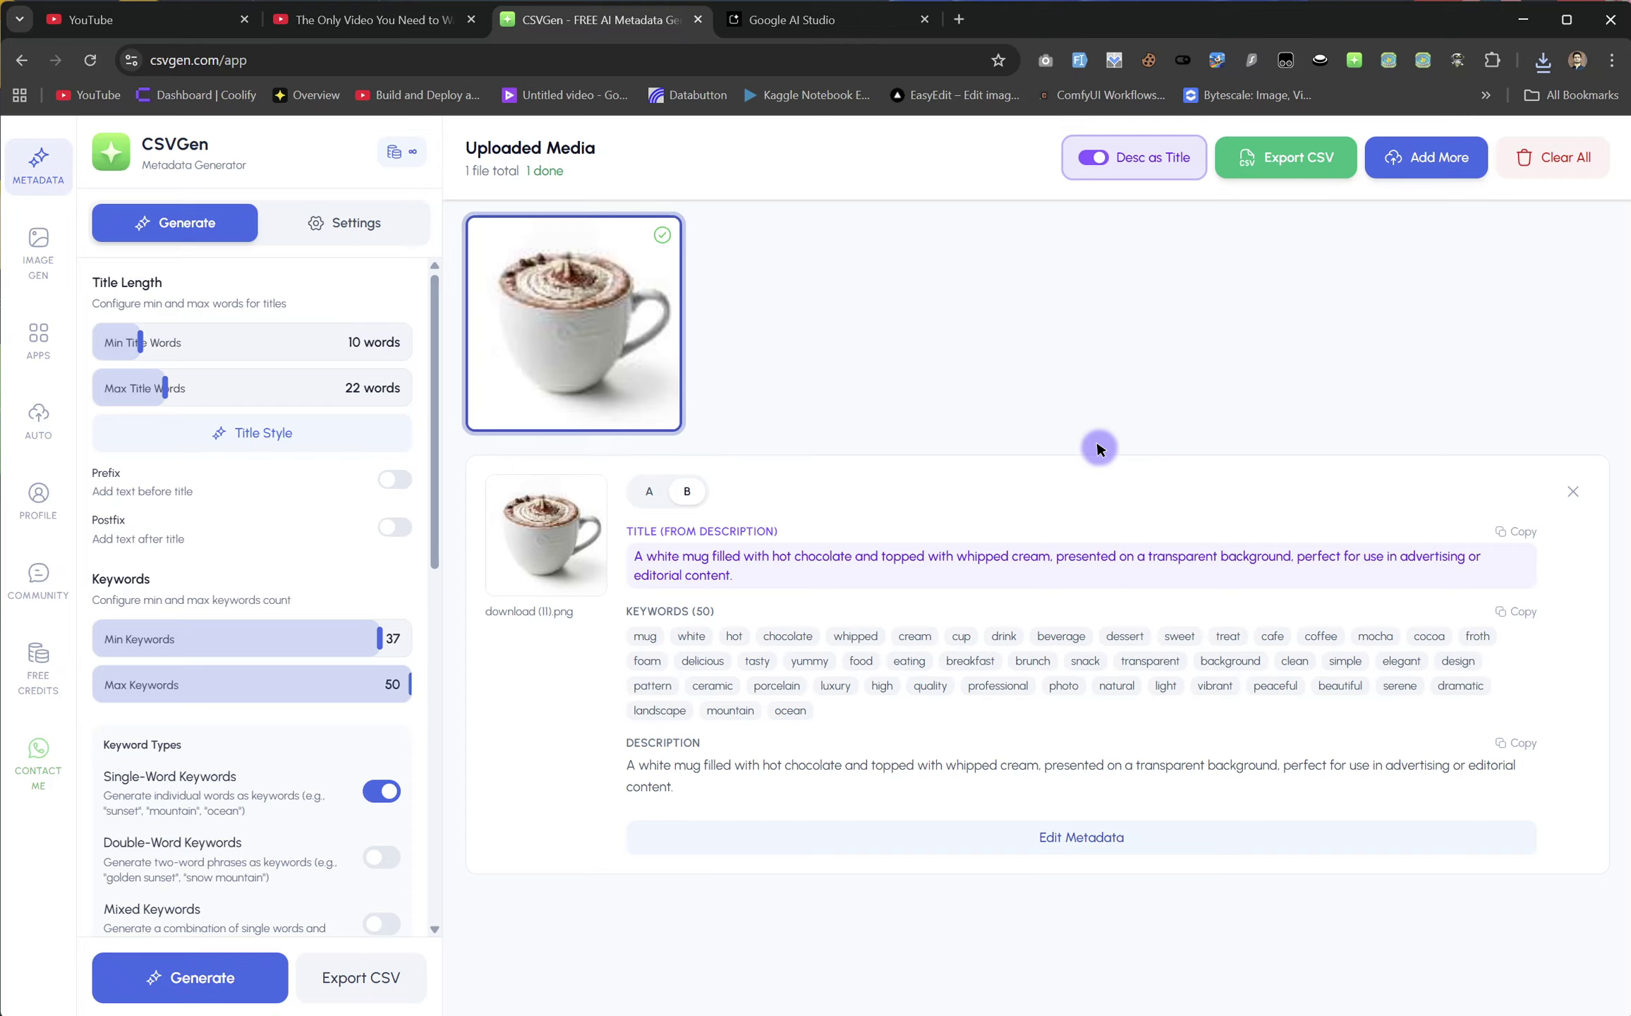
# - Look through the image generator, the available apps and the account profile page
pyautogui.click(24, 240)
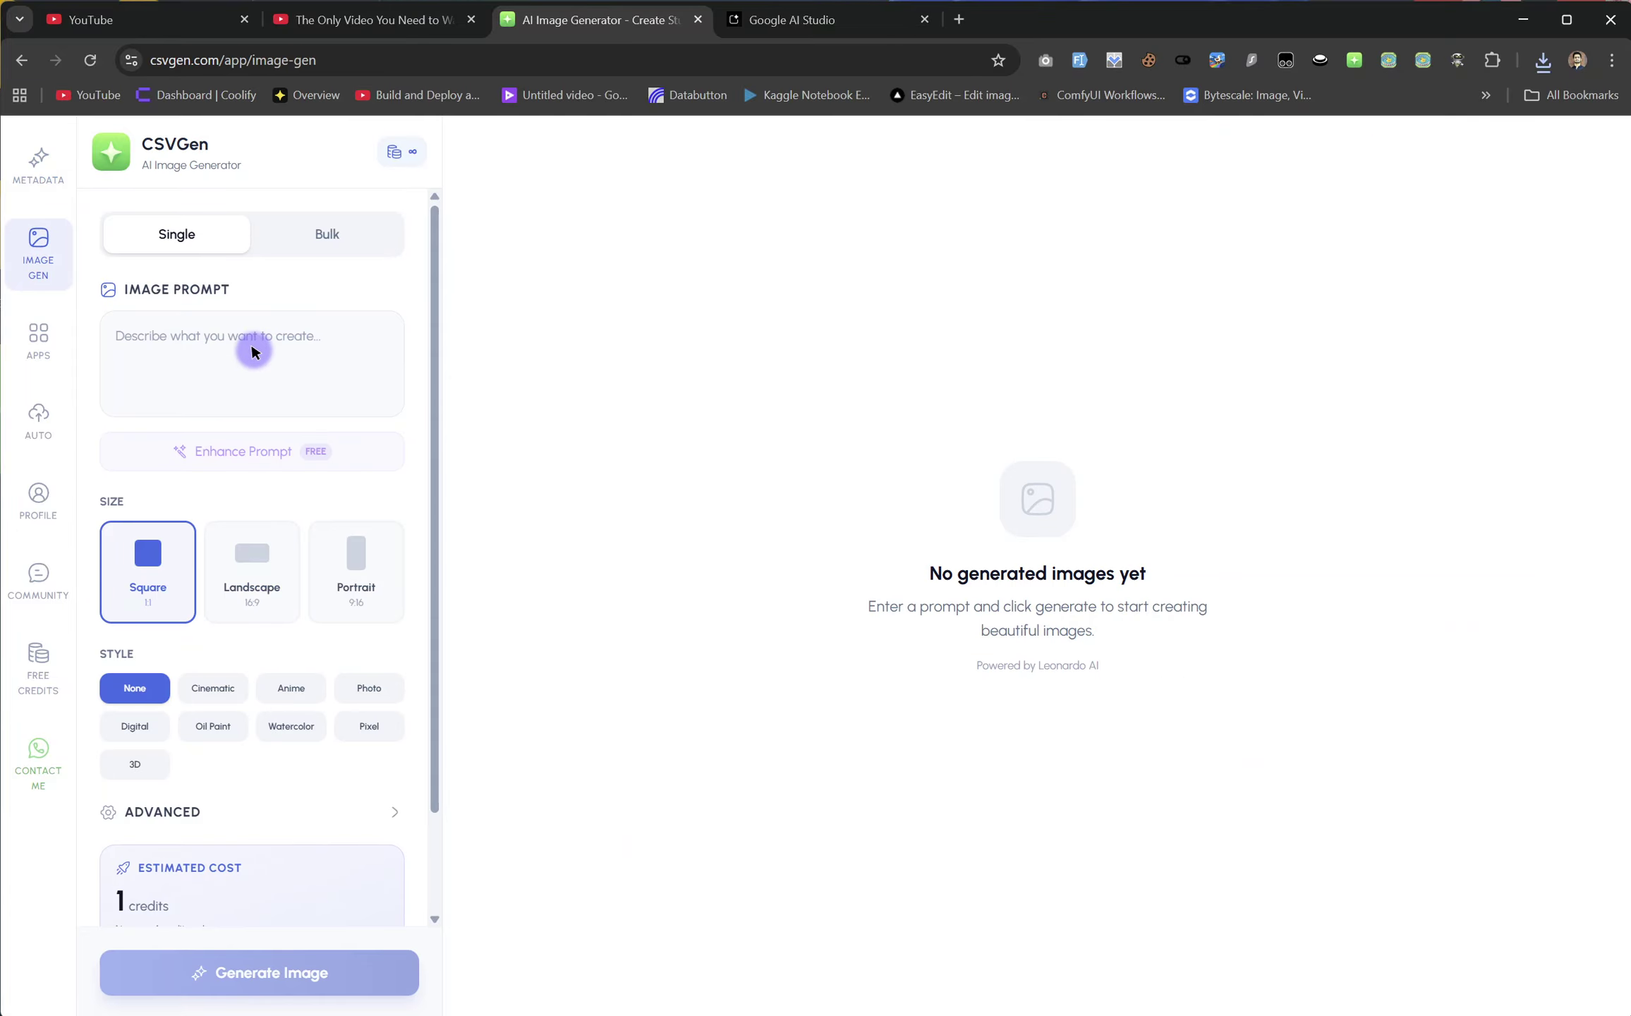
pyautogui.click(42, 341)
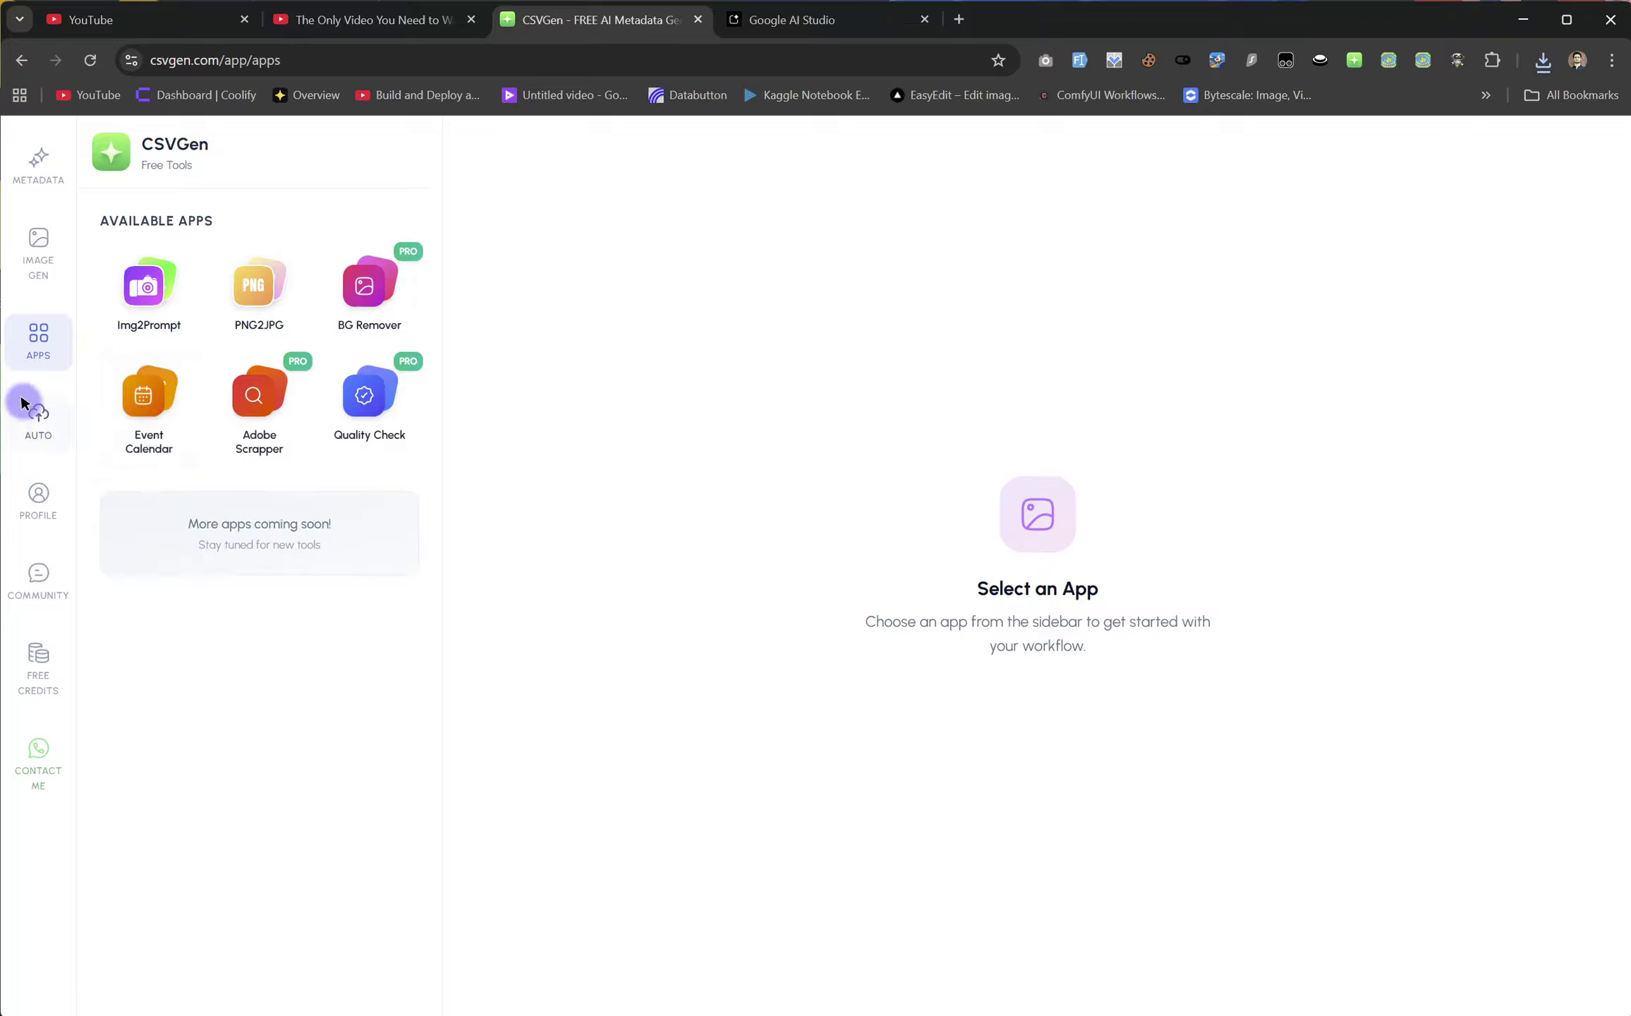
pyautogui.click(36, 496)
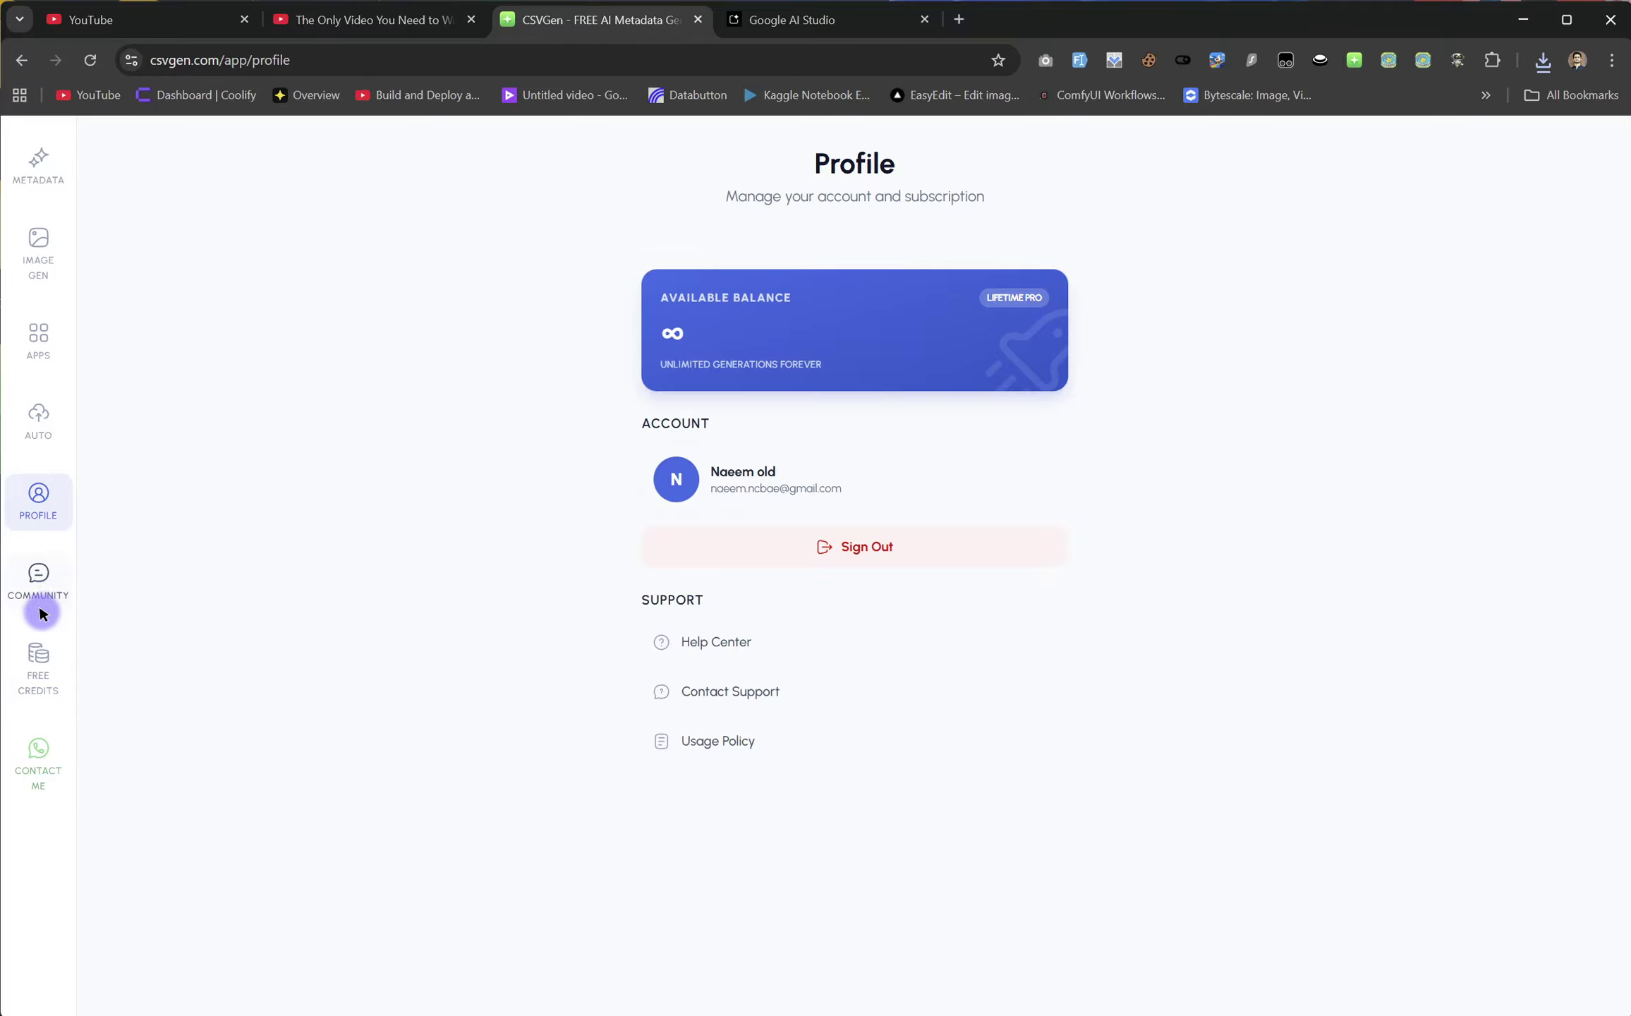
# - Open the Free Credits page and examine the Bug Hunter Quest bounty and the available missions
pyautogui.click(38, 666)
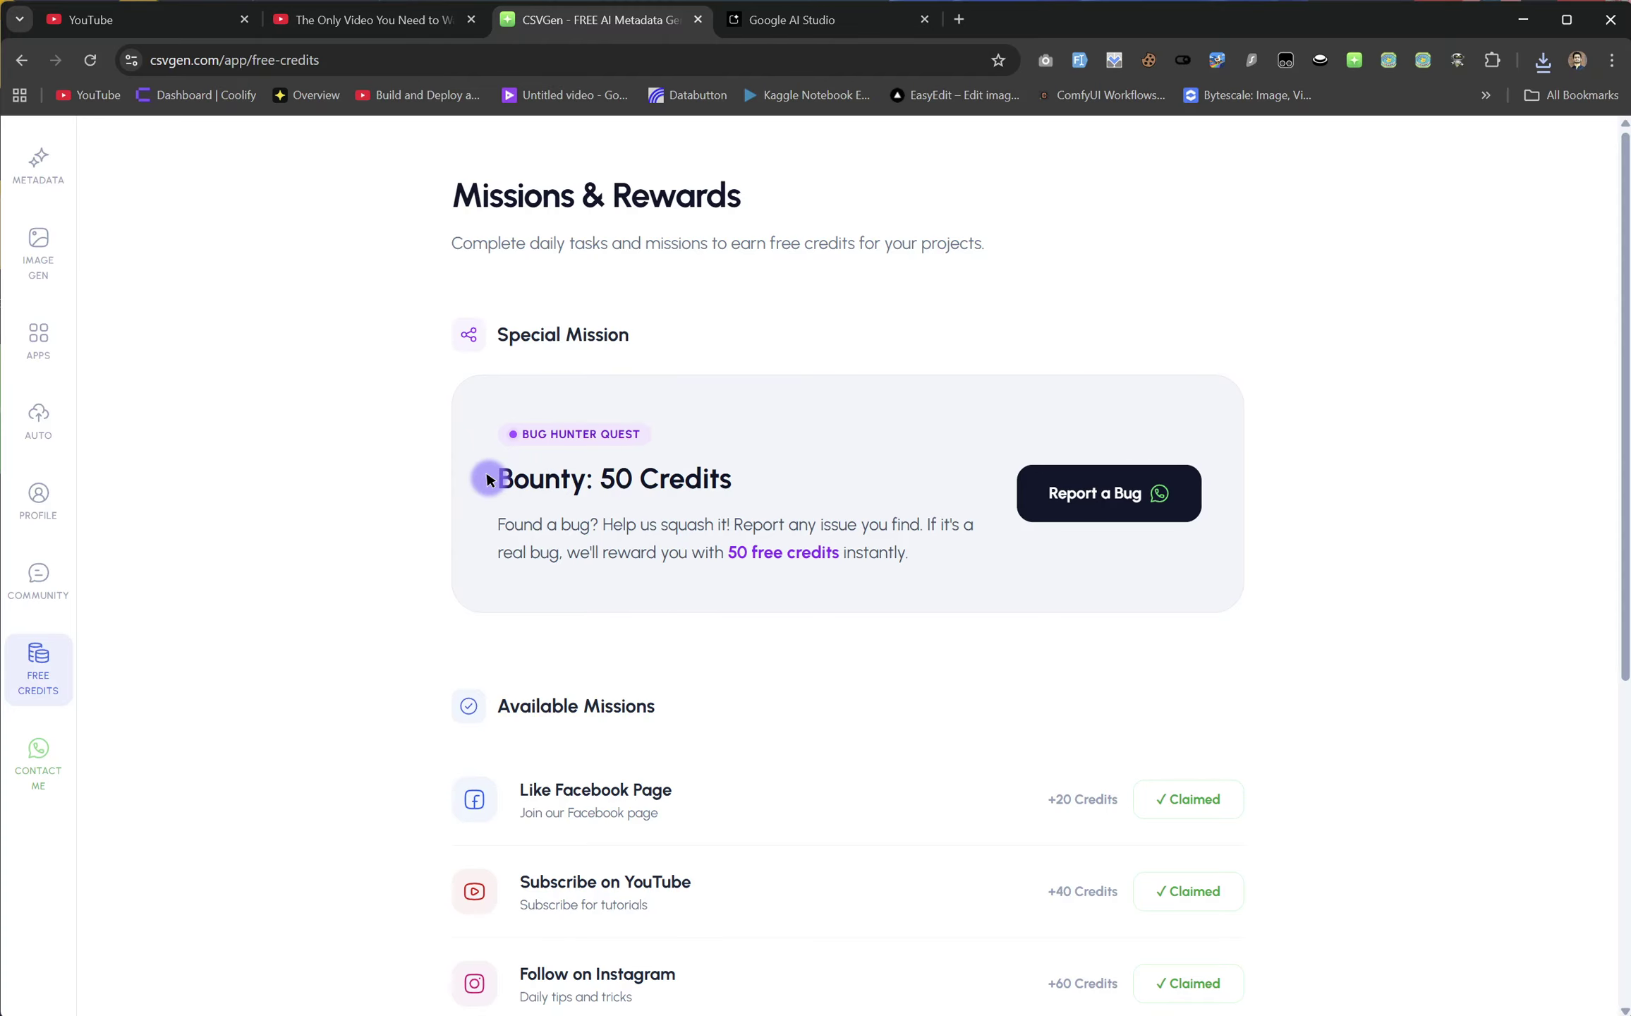
pyautogui.moveTo(484, 477); pyautogui.dragTo(796, 484)
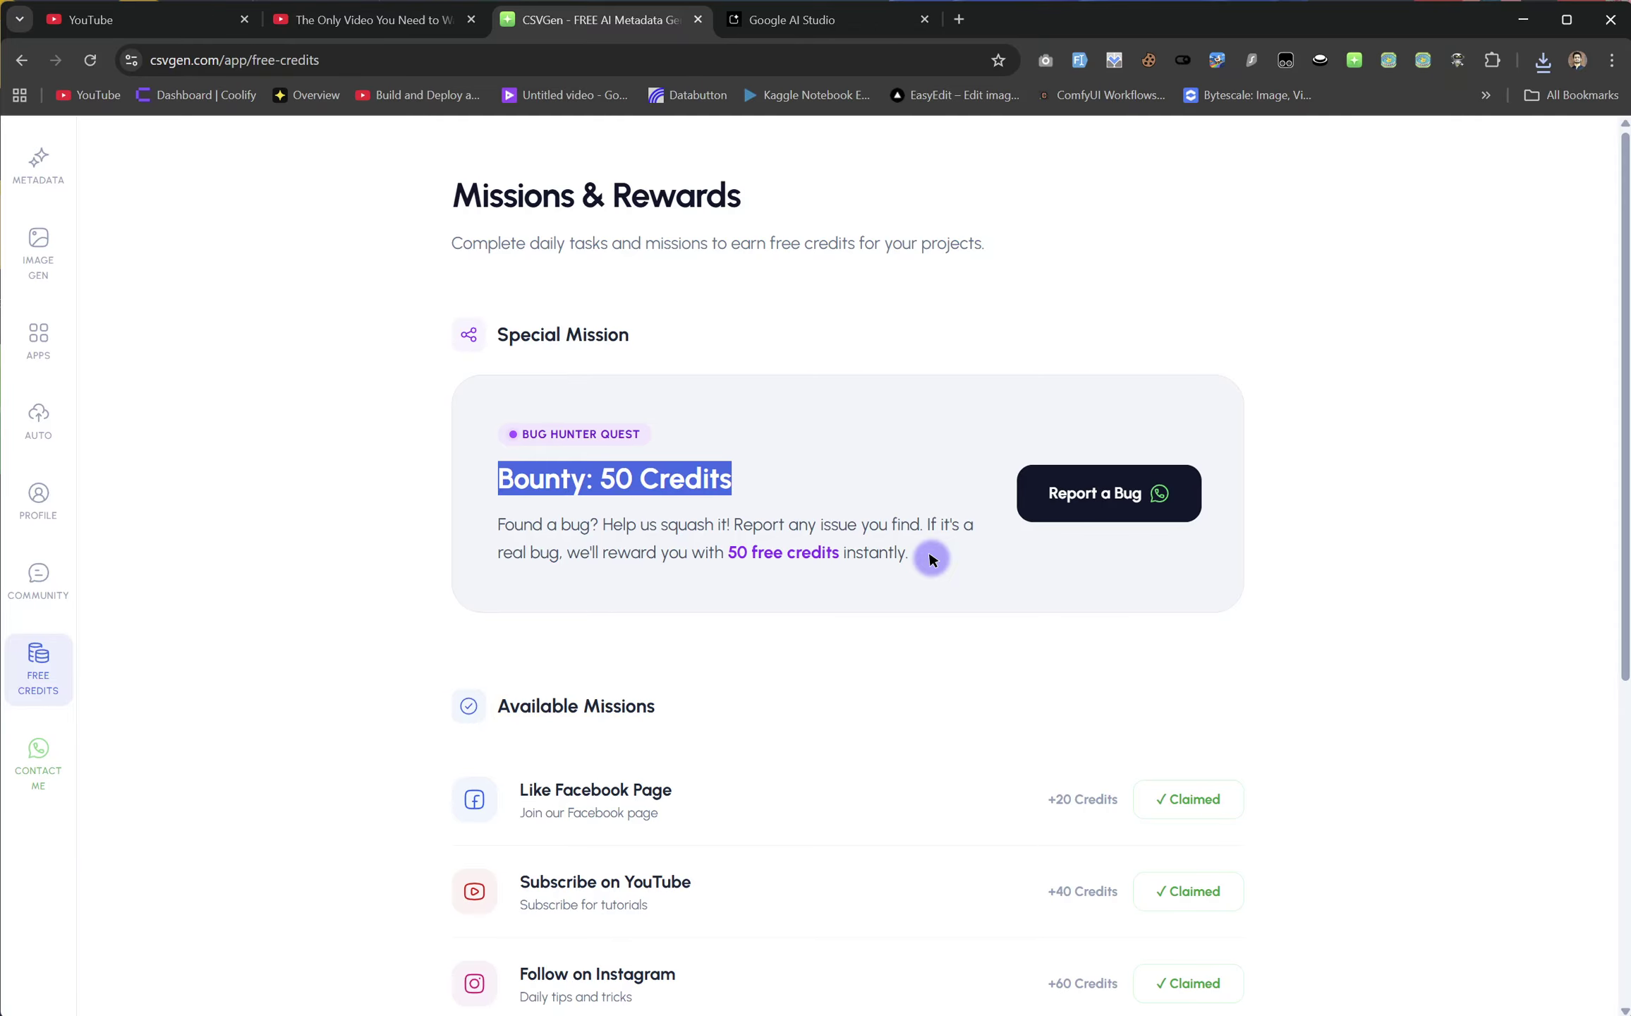
pyautogui.scroll(-4, 647, 588)
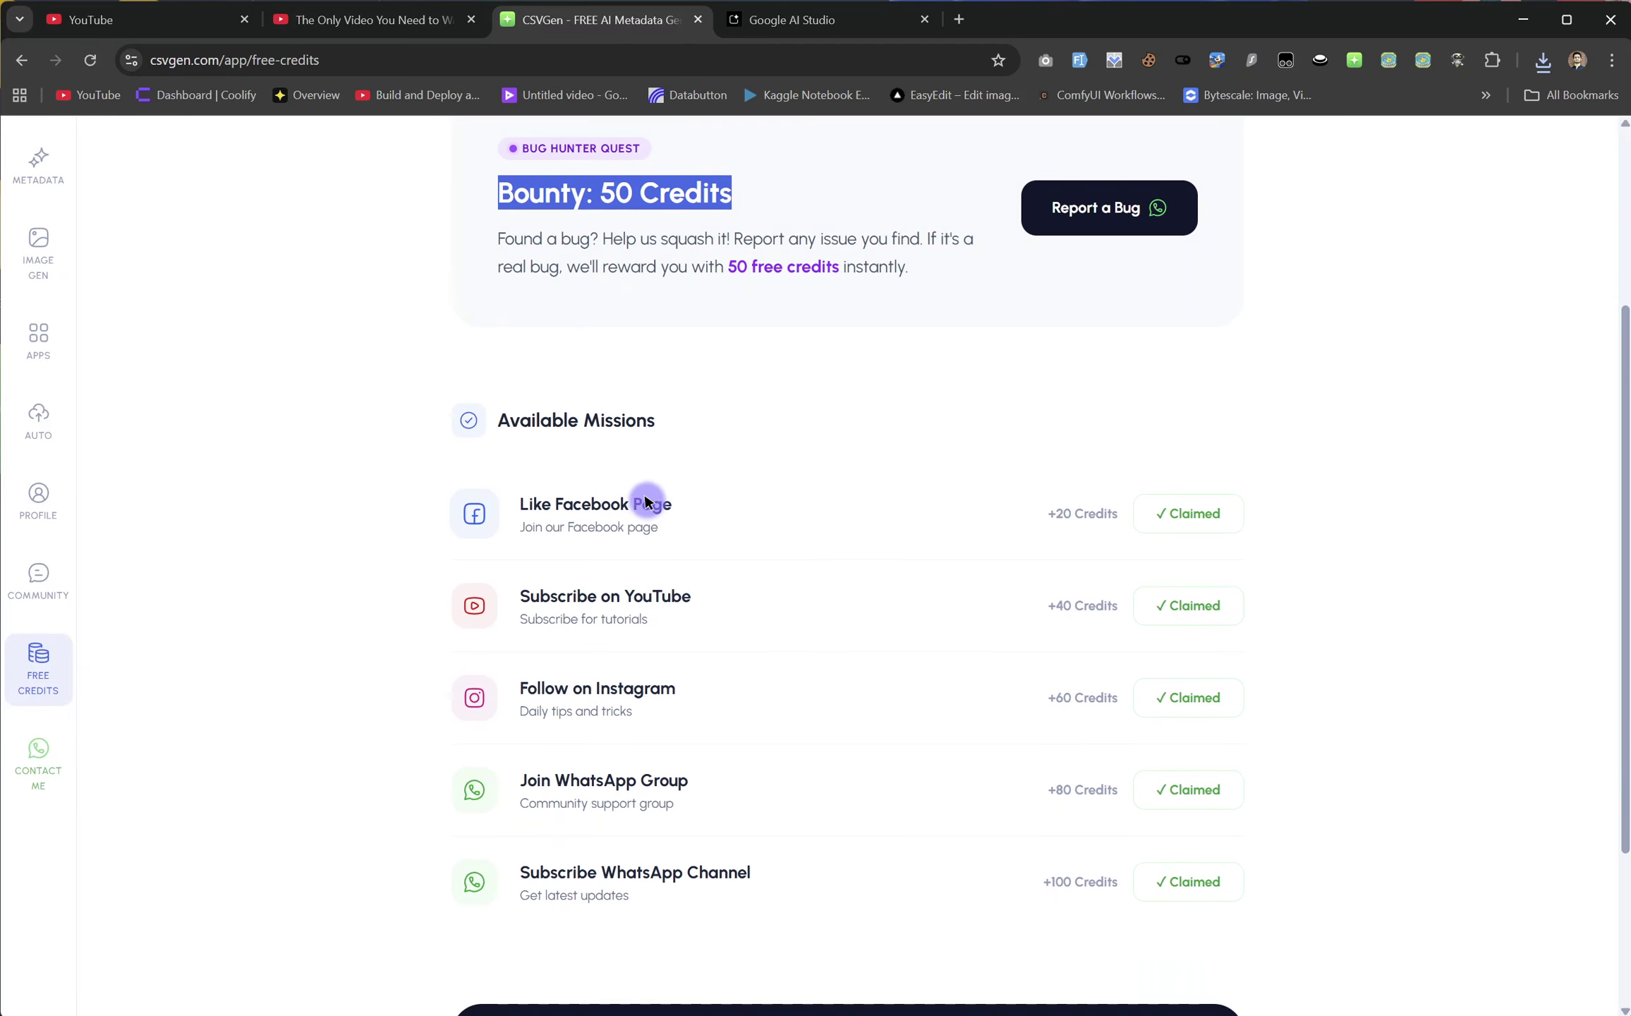
pyautogui.moveTo(484, 422); pyautogui.dragTo(746, 404)
pyautogui.click(781, 397)
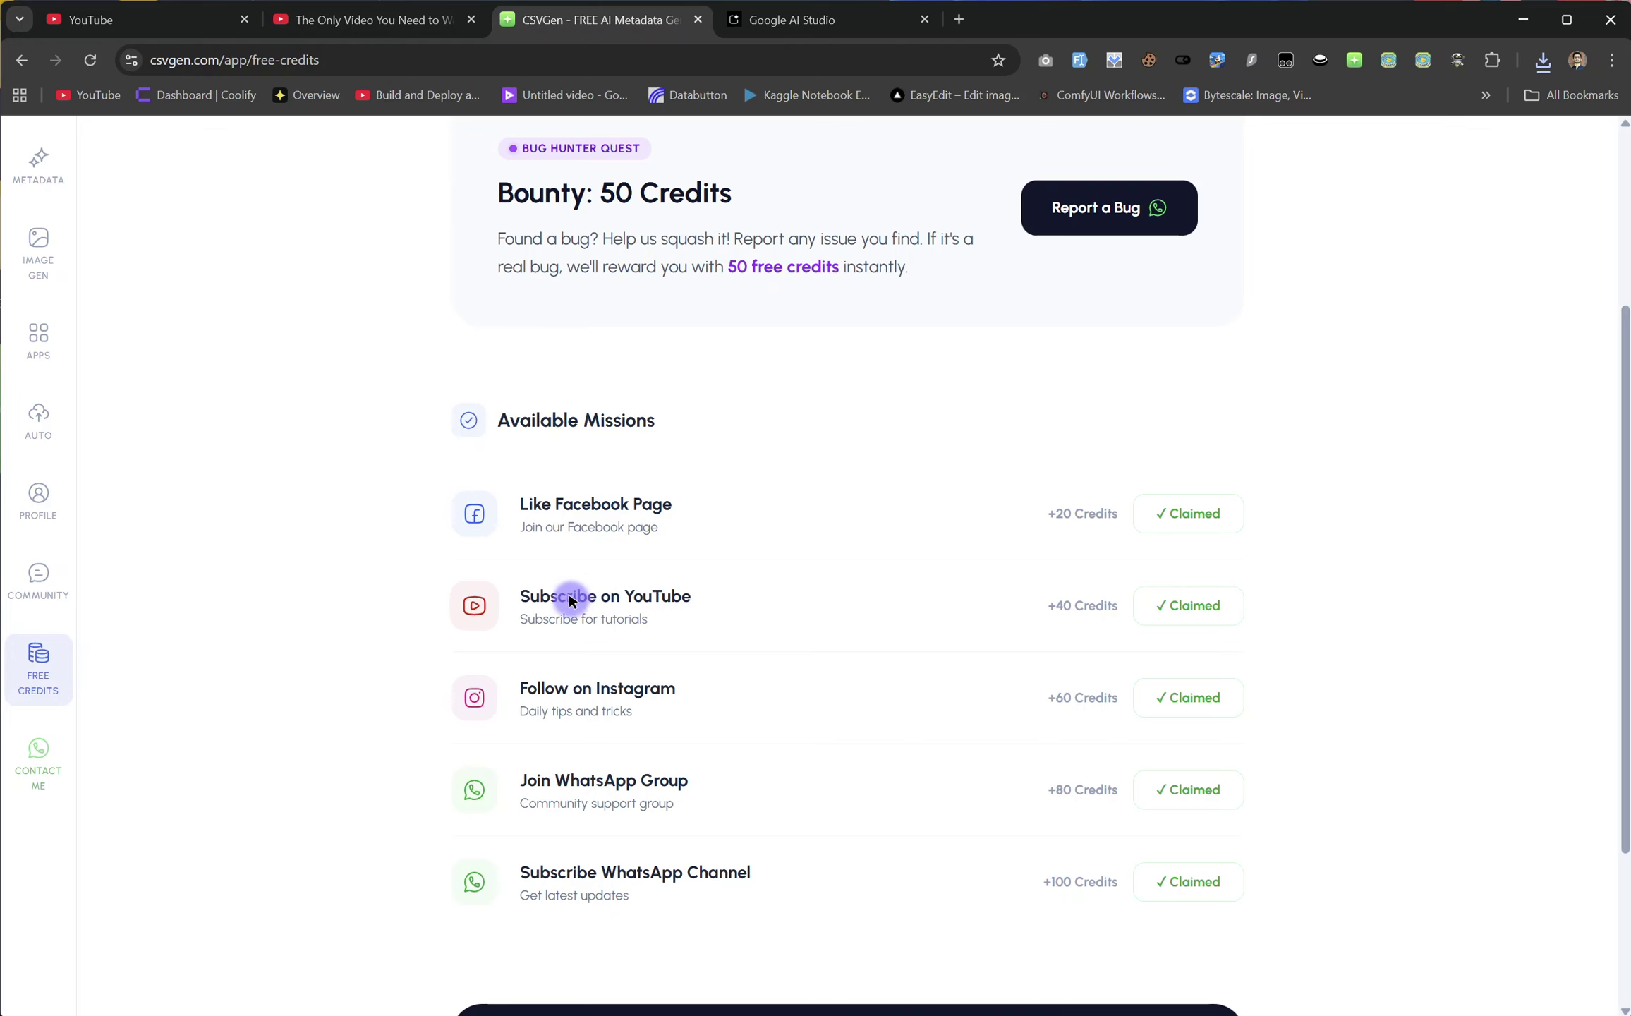
# - Generate a referral link in the Refer your friends section and copy it
pyautogui.scroll(-3, 1066, 718)
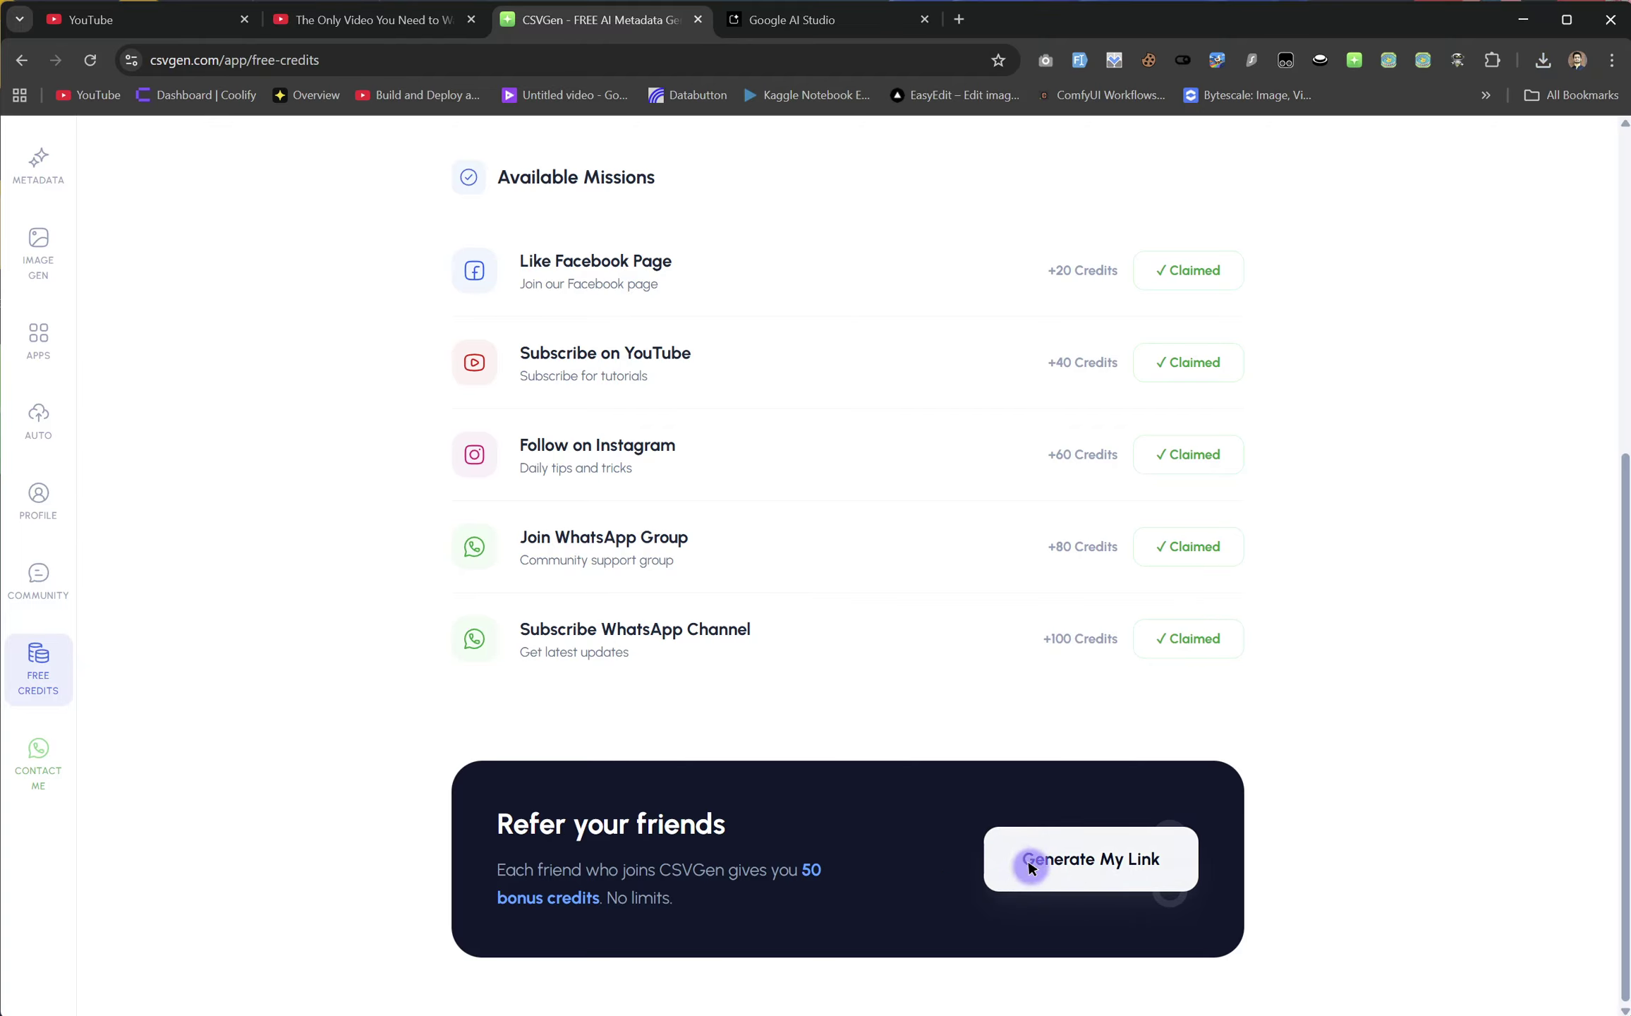
pyautogui.click(1086, 865)
pyautogui.click(1169, 859)
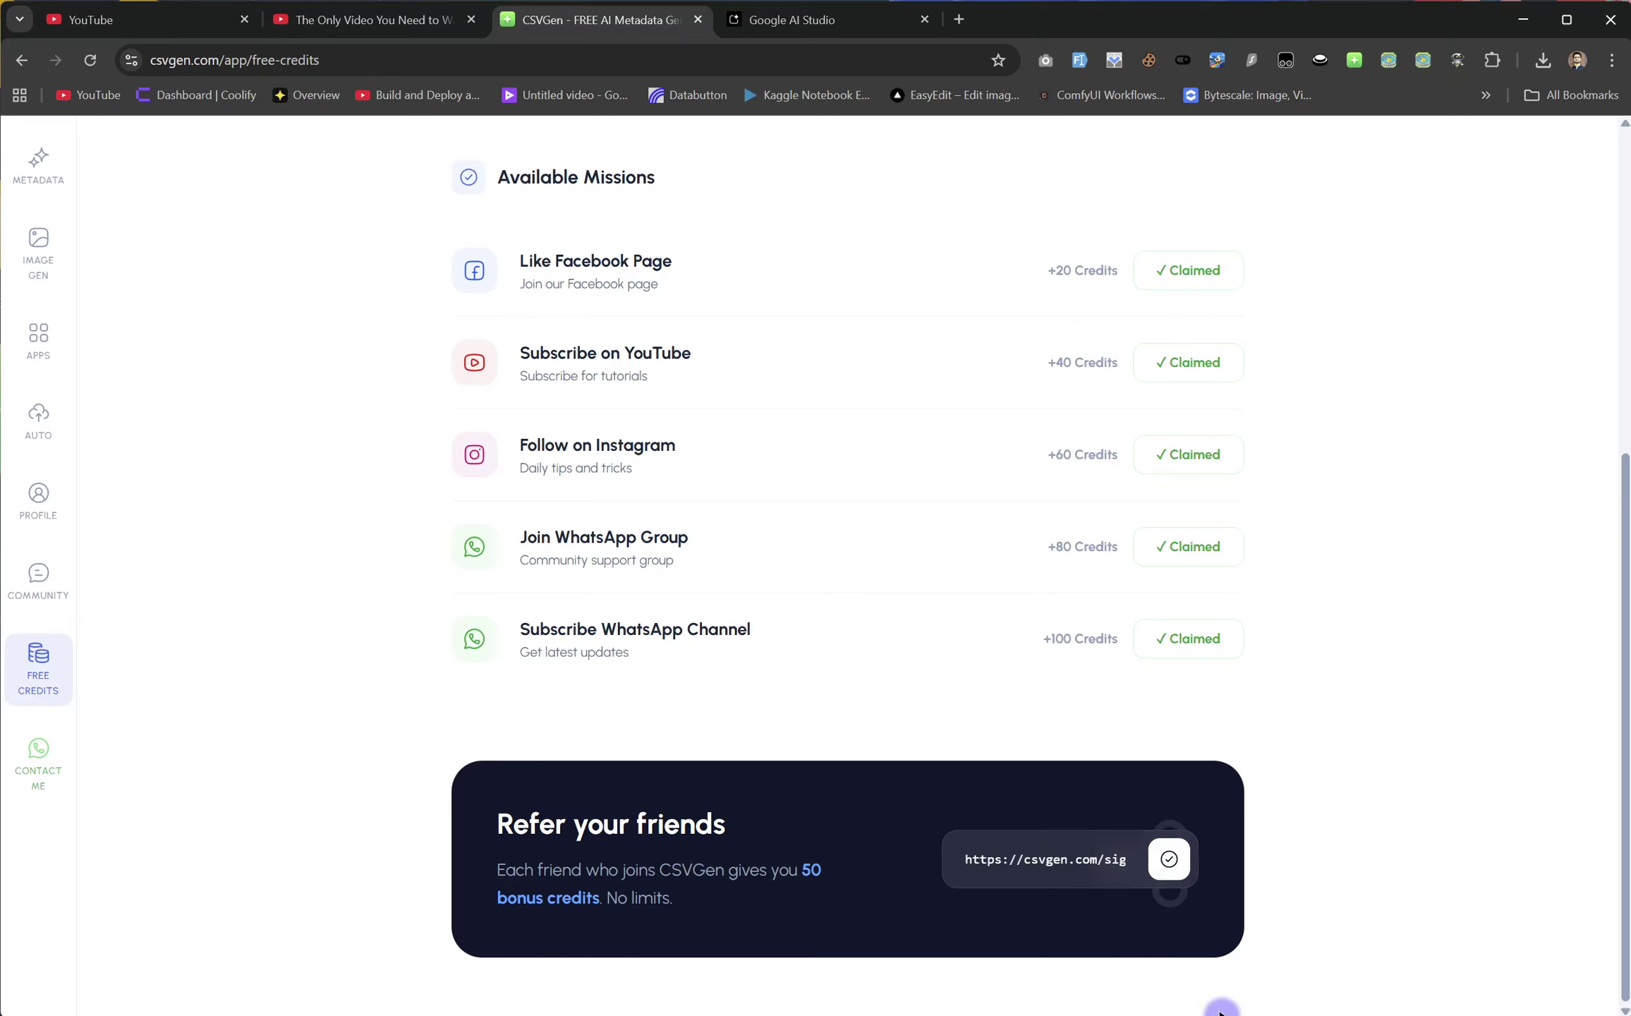
# - Review the Missions & Rewards page once more and return to the Metadata Generator
pyautogui.scroll(5, 794, 456)
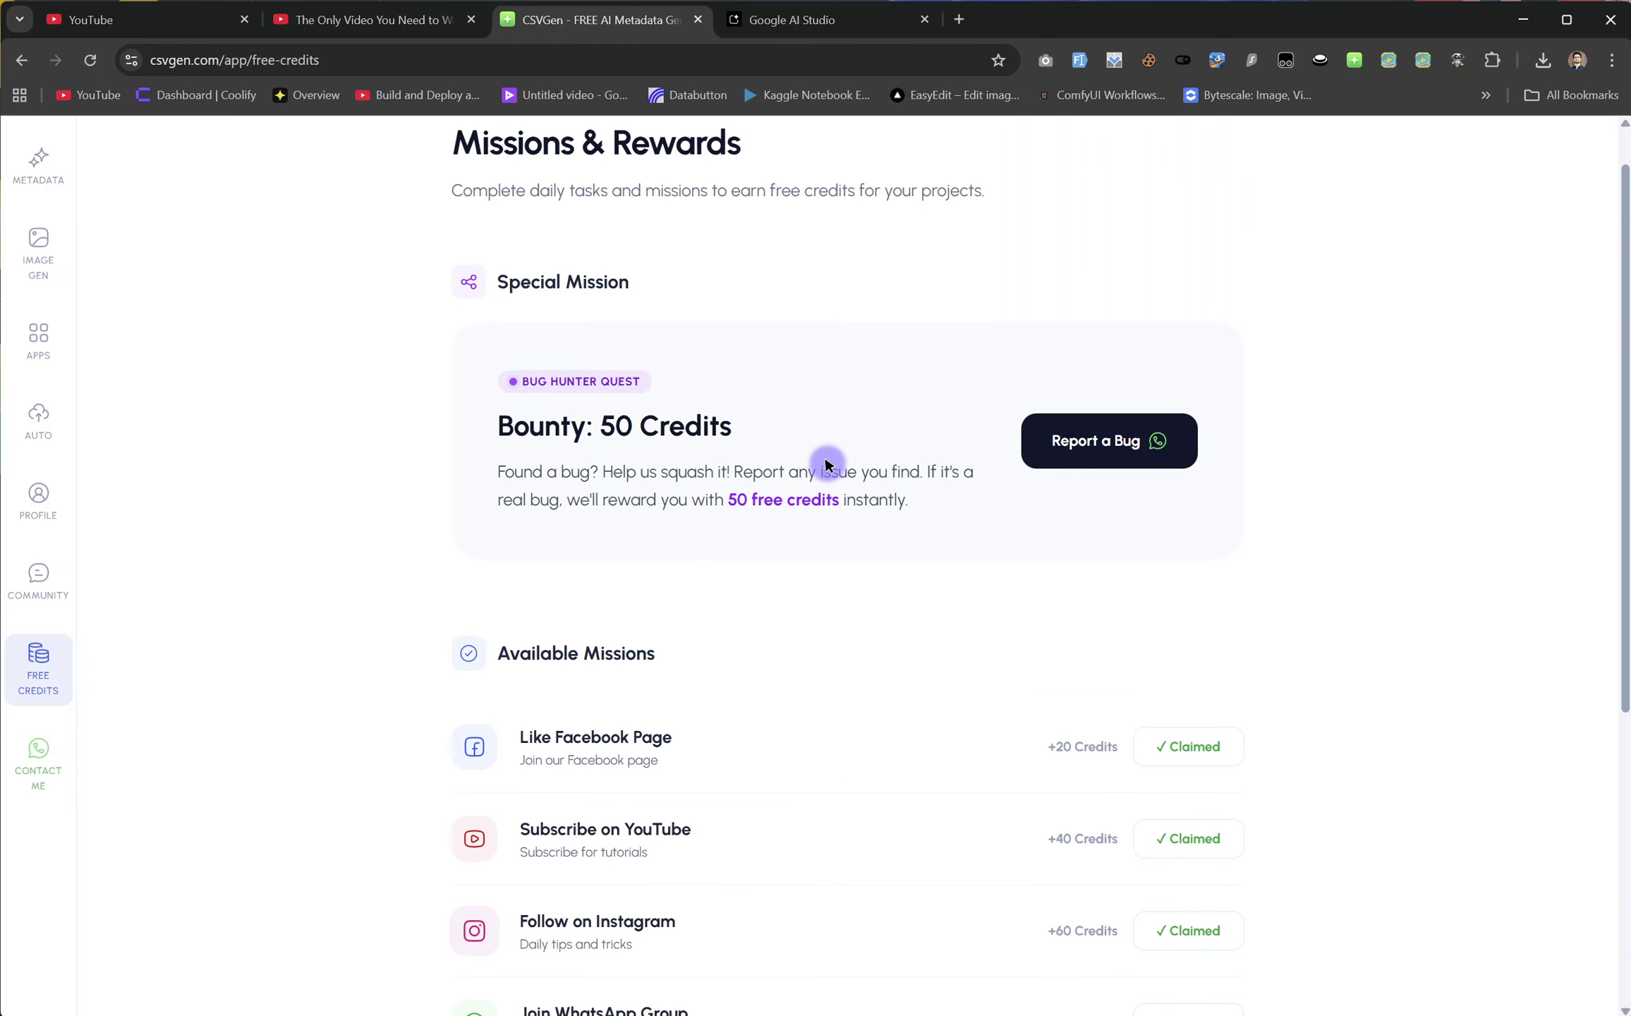
pyautogui.scroll(1, 833, 463)
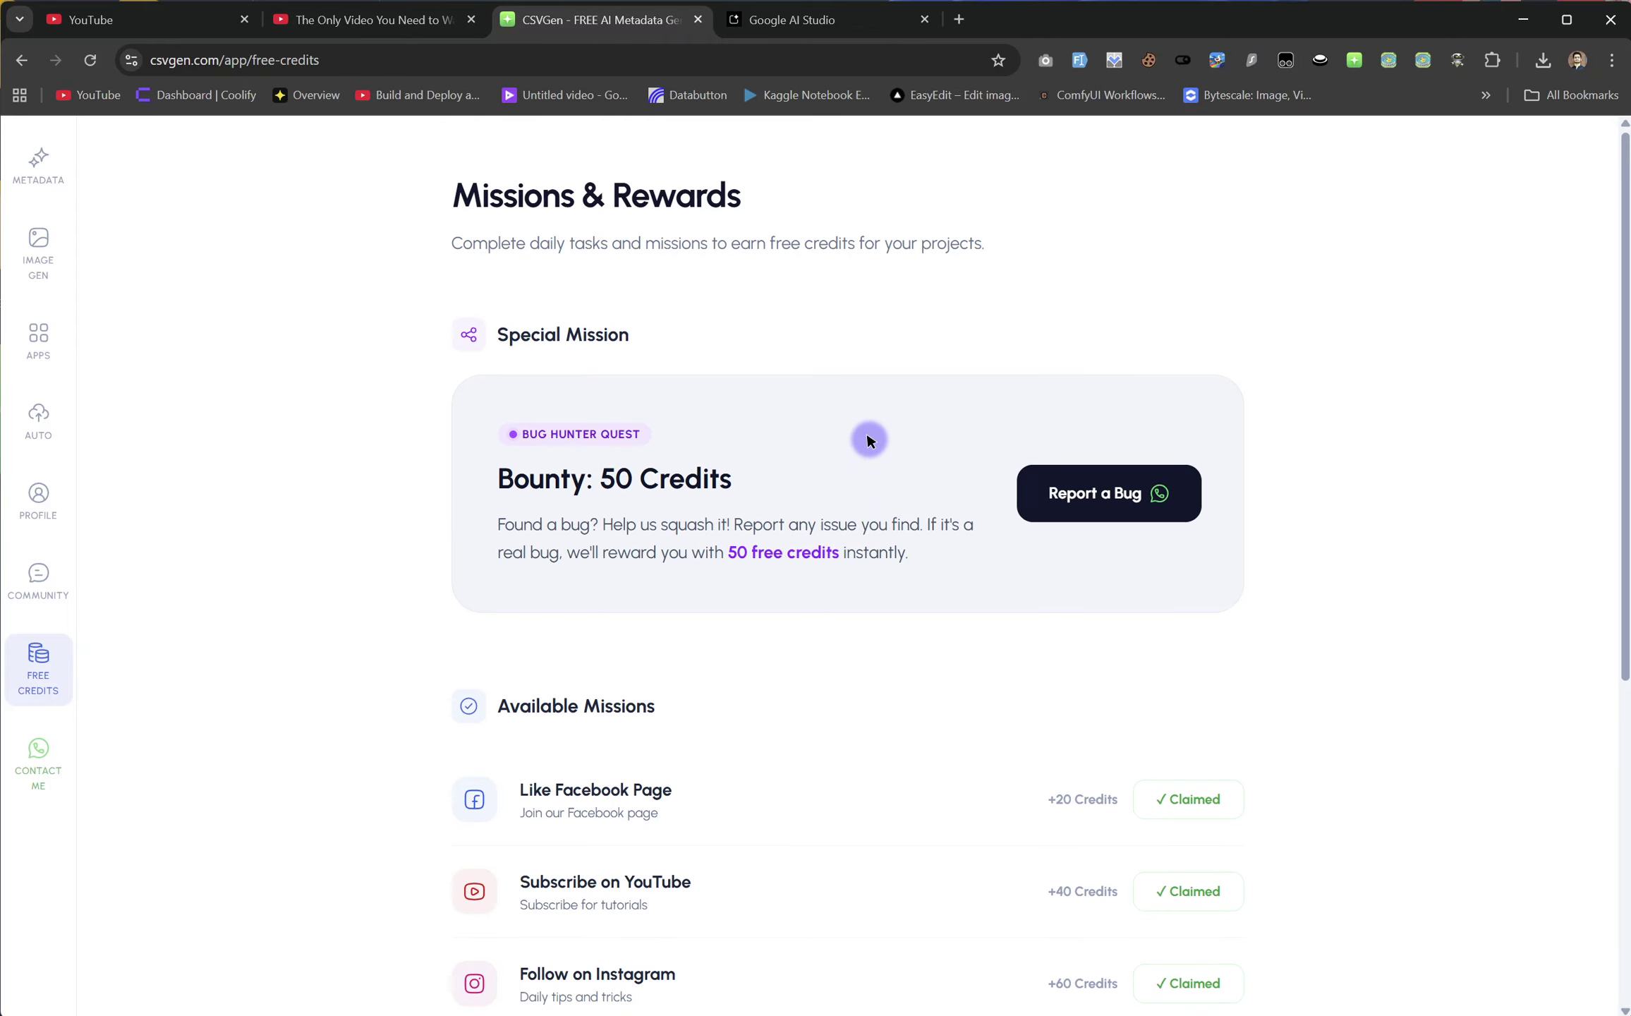
pyautogui.scroll(-9, 868, 440)
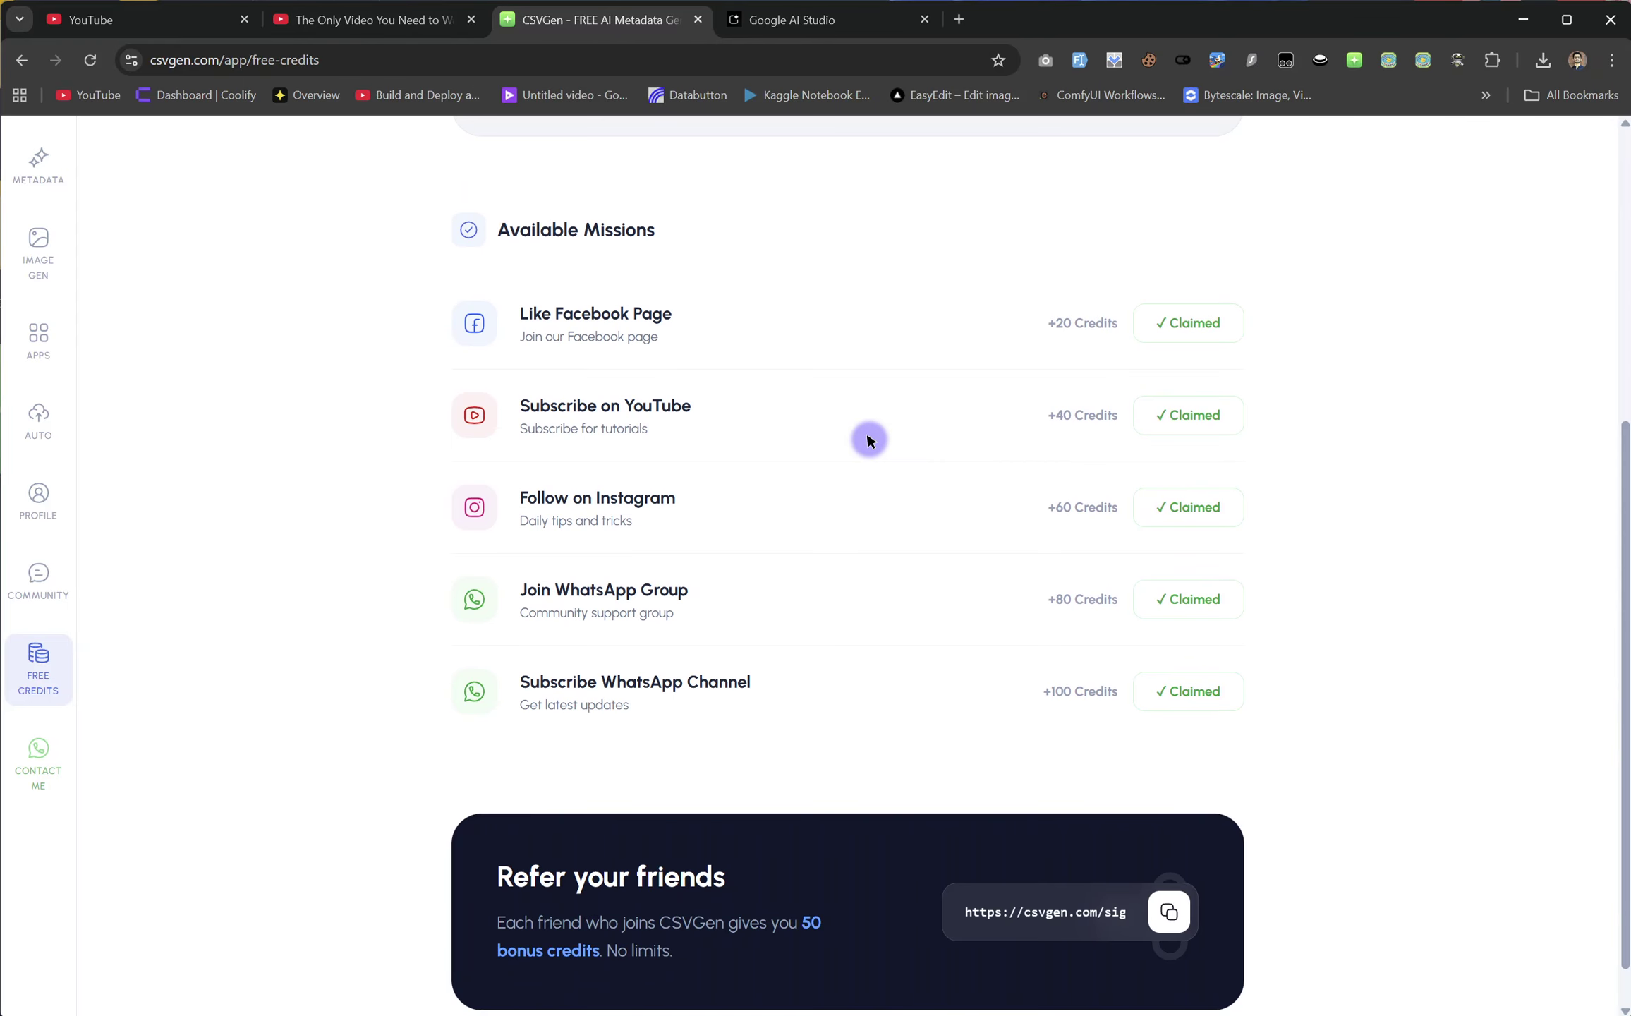
pyautogui.scroll(9, 870, 439)
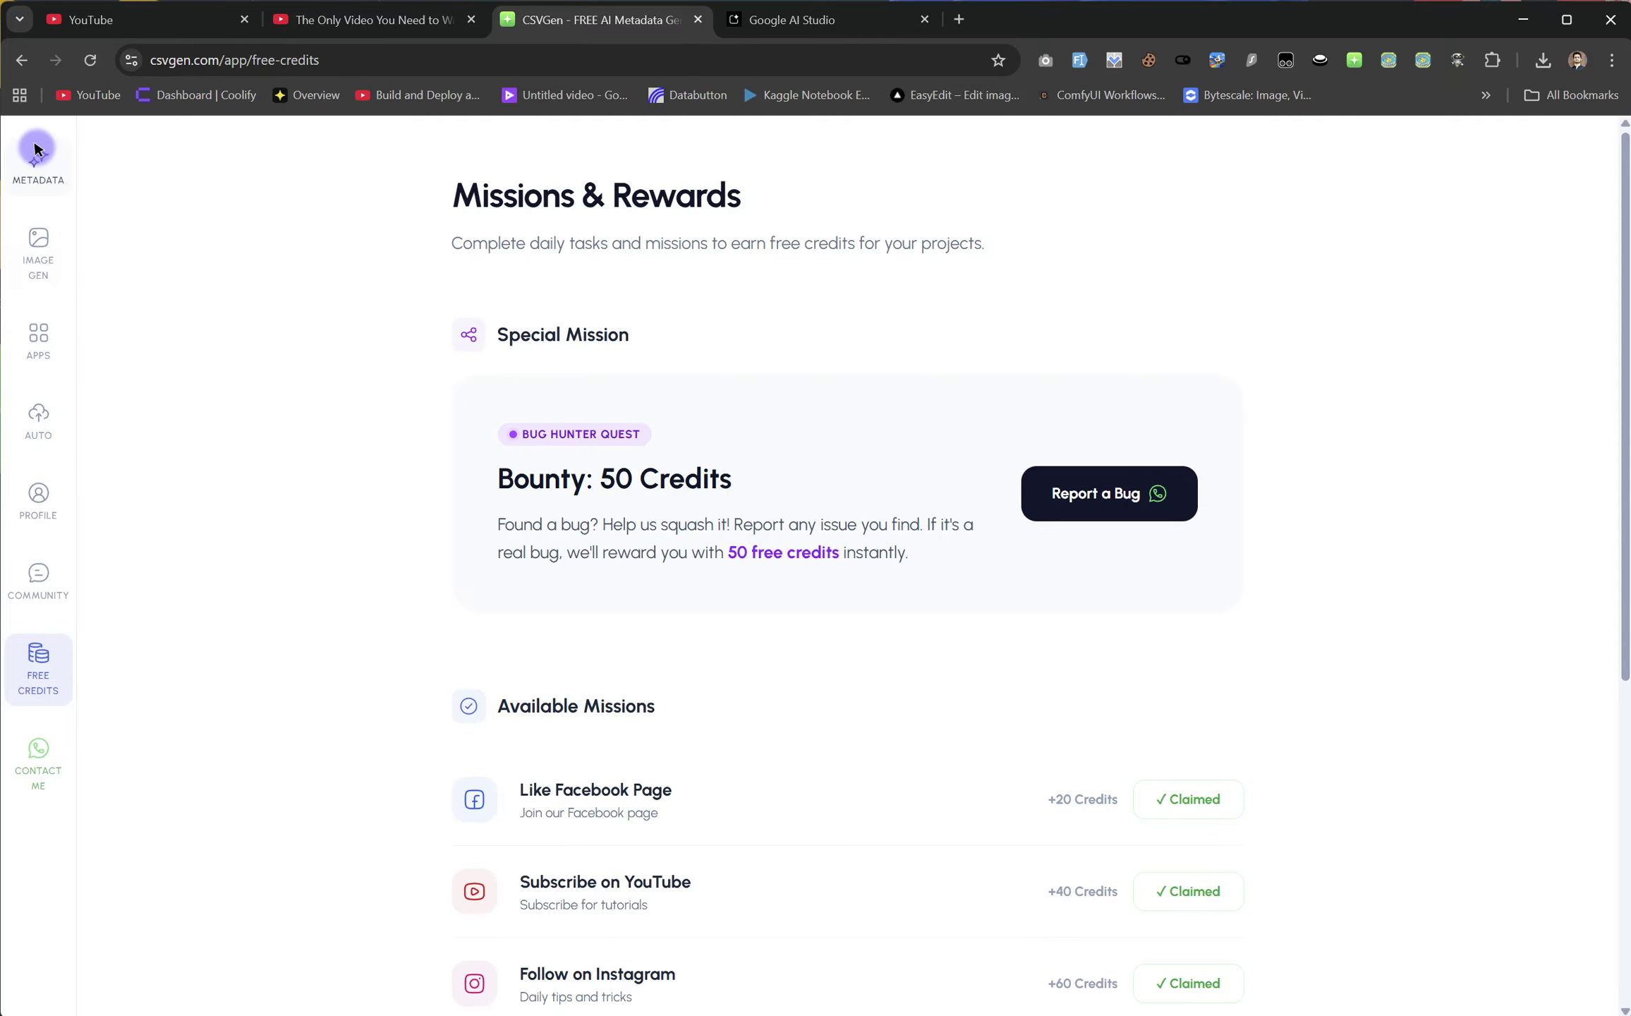
pyautogui.click(36, 165)
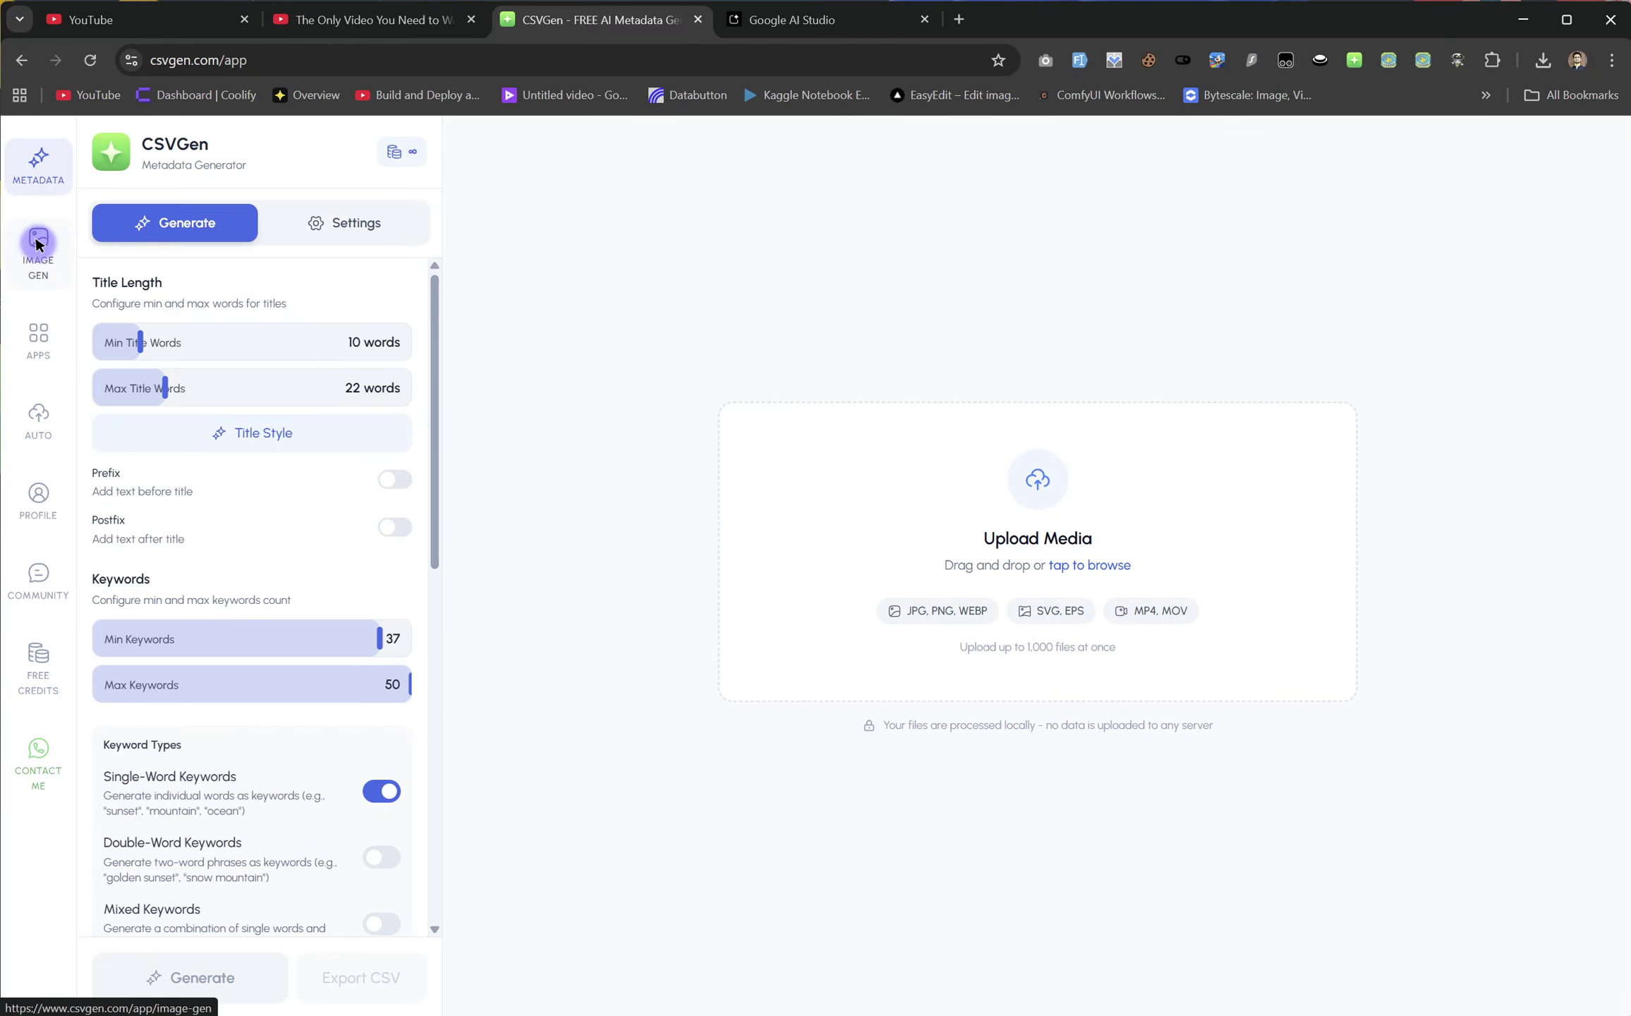